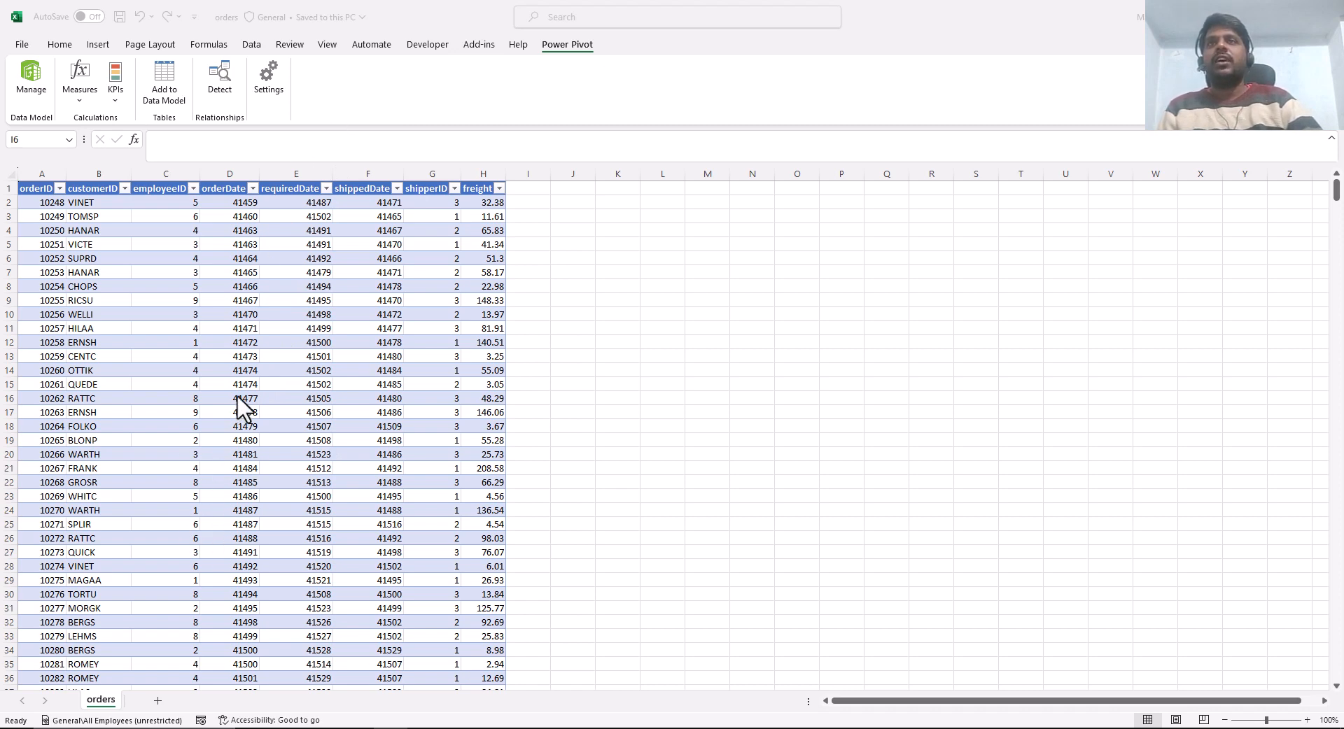
Open the Power Pivot data model of the workbook and display the Orders table.
click(400, 307)
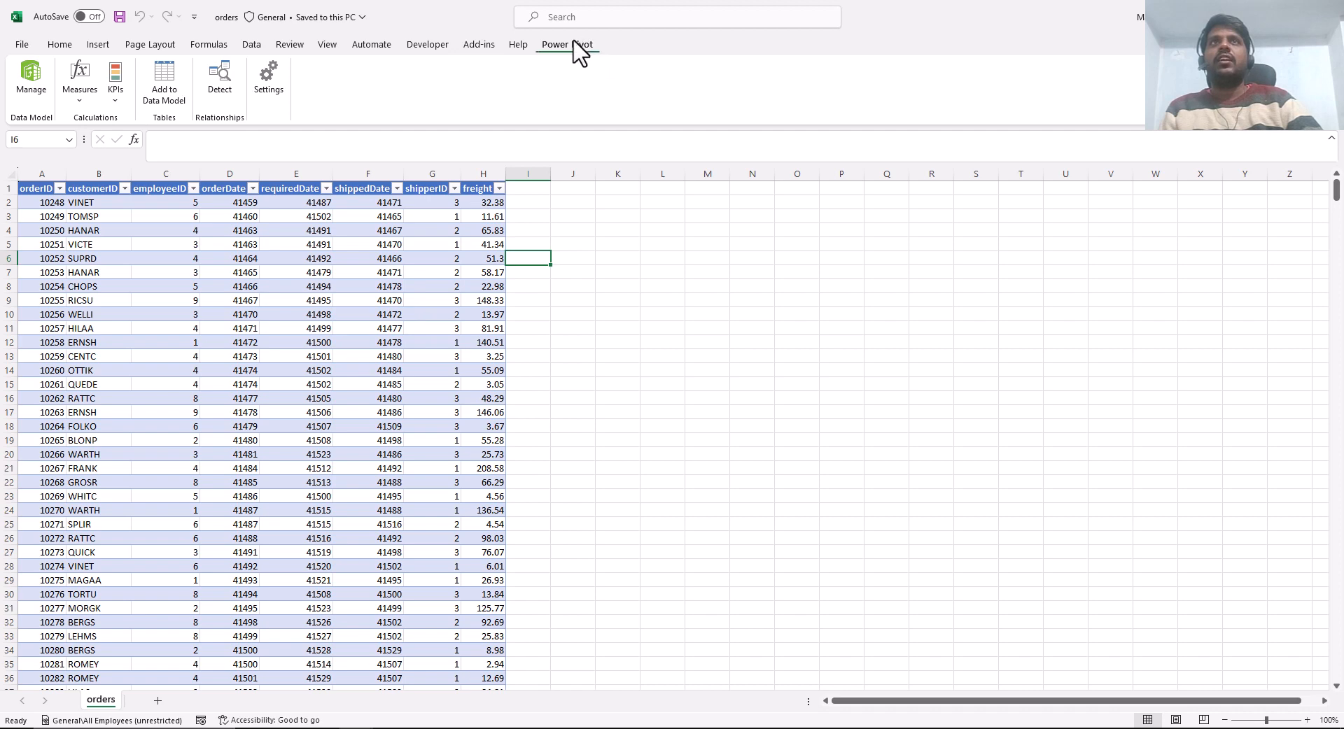
click(28, 89)
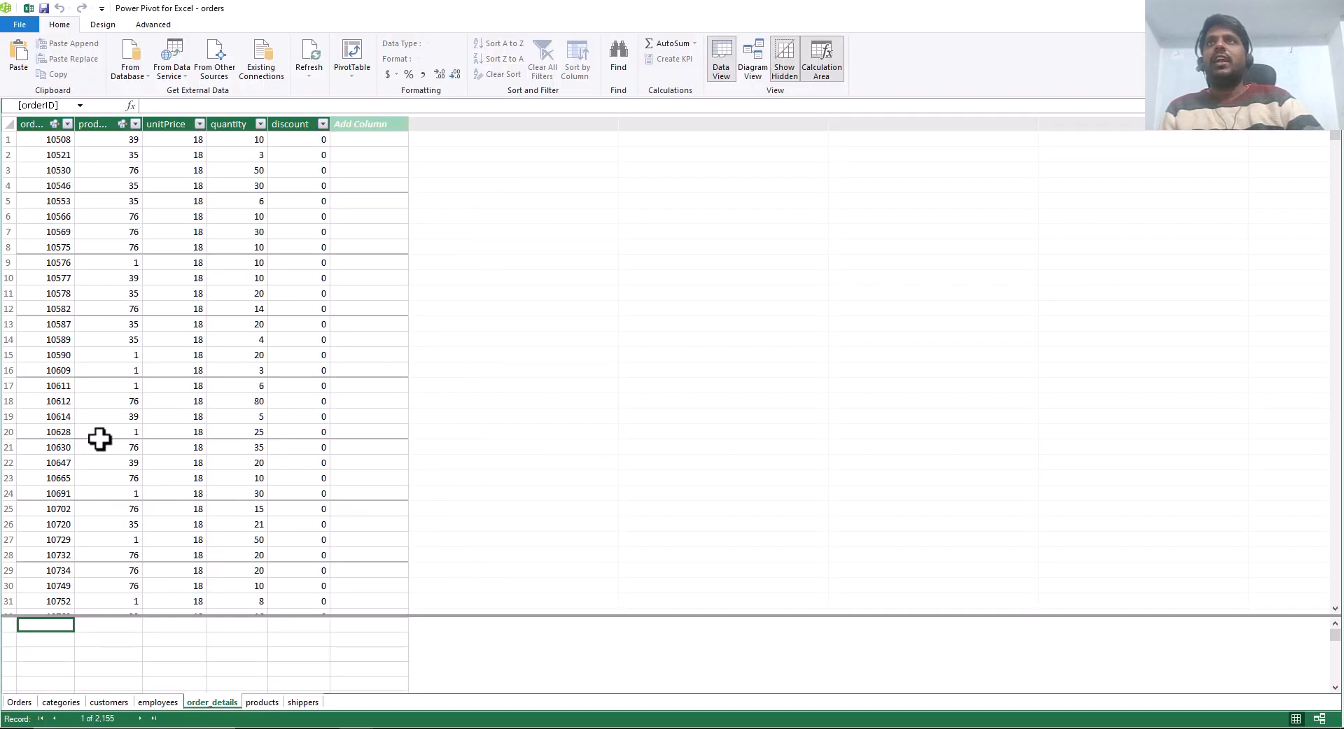
click(21, 706)
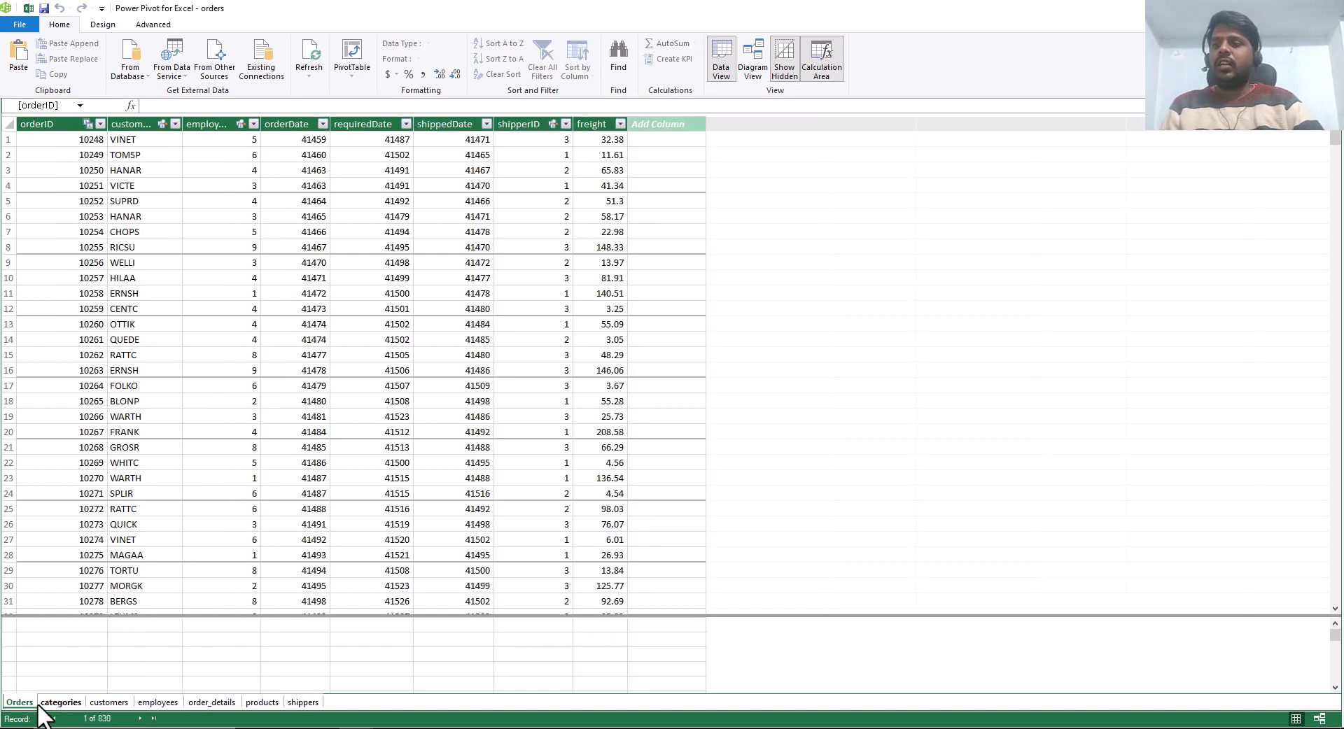
mouse_move(2, 689)
mouse_down()
mouse_move(50, 705)
mouse_move(336, 709)
mouse_up()
drag(252, 671, 277, 652)
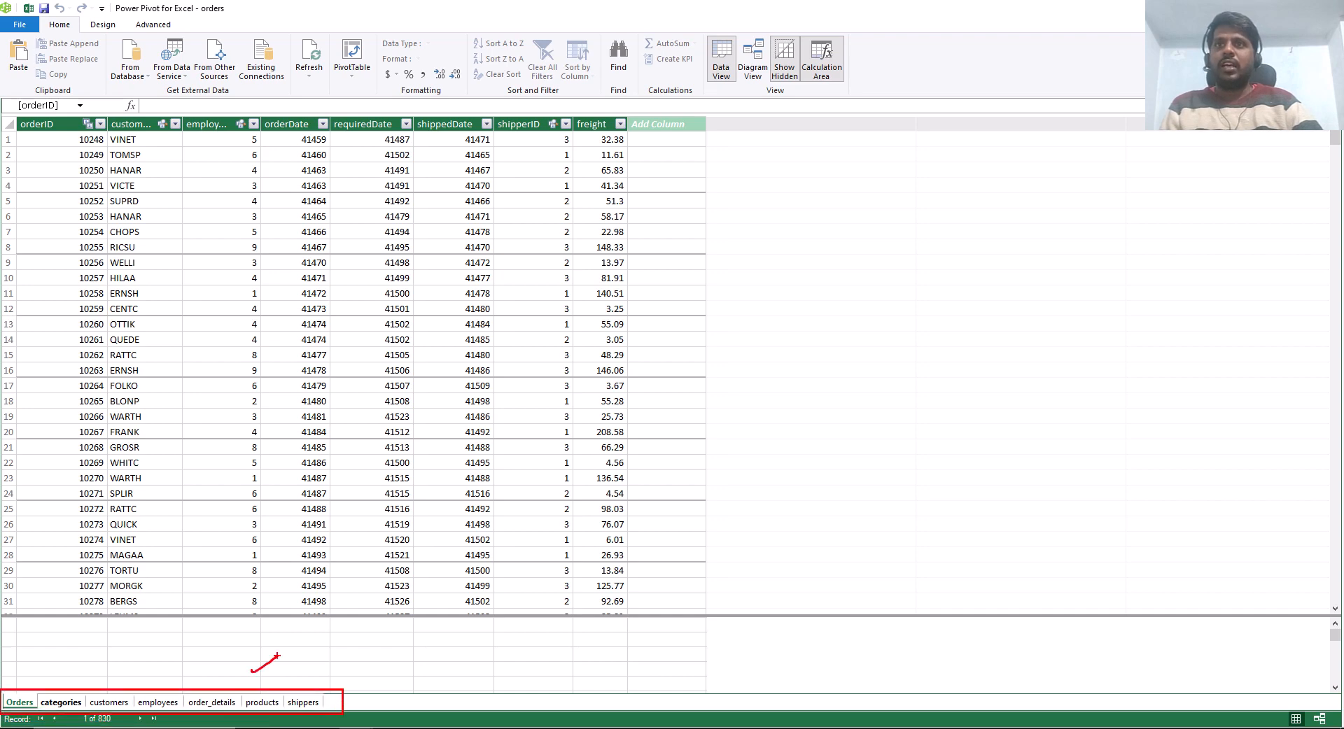
key(Escape)
Start a calculated column in the order_details table with a formula beginning =[quantity].
click(213, 703)
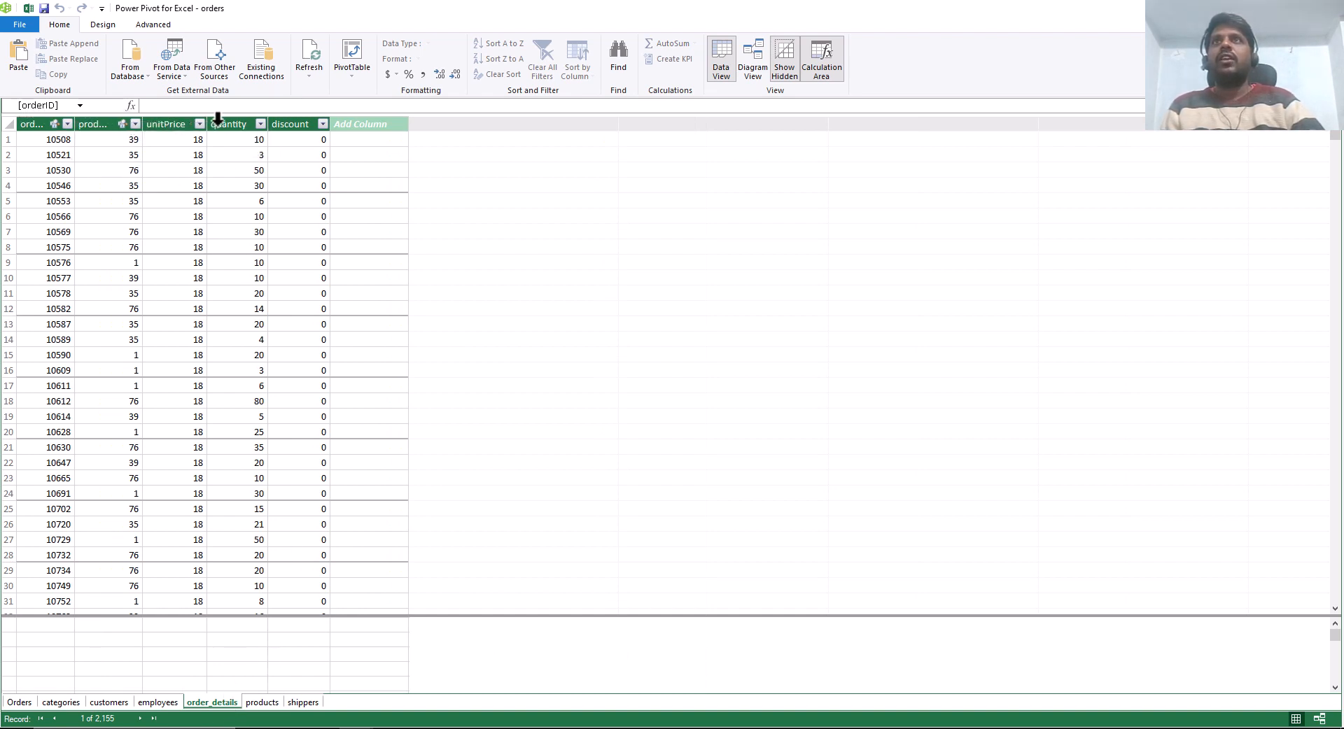
click(350, 144)
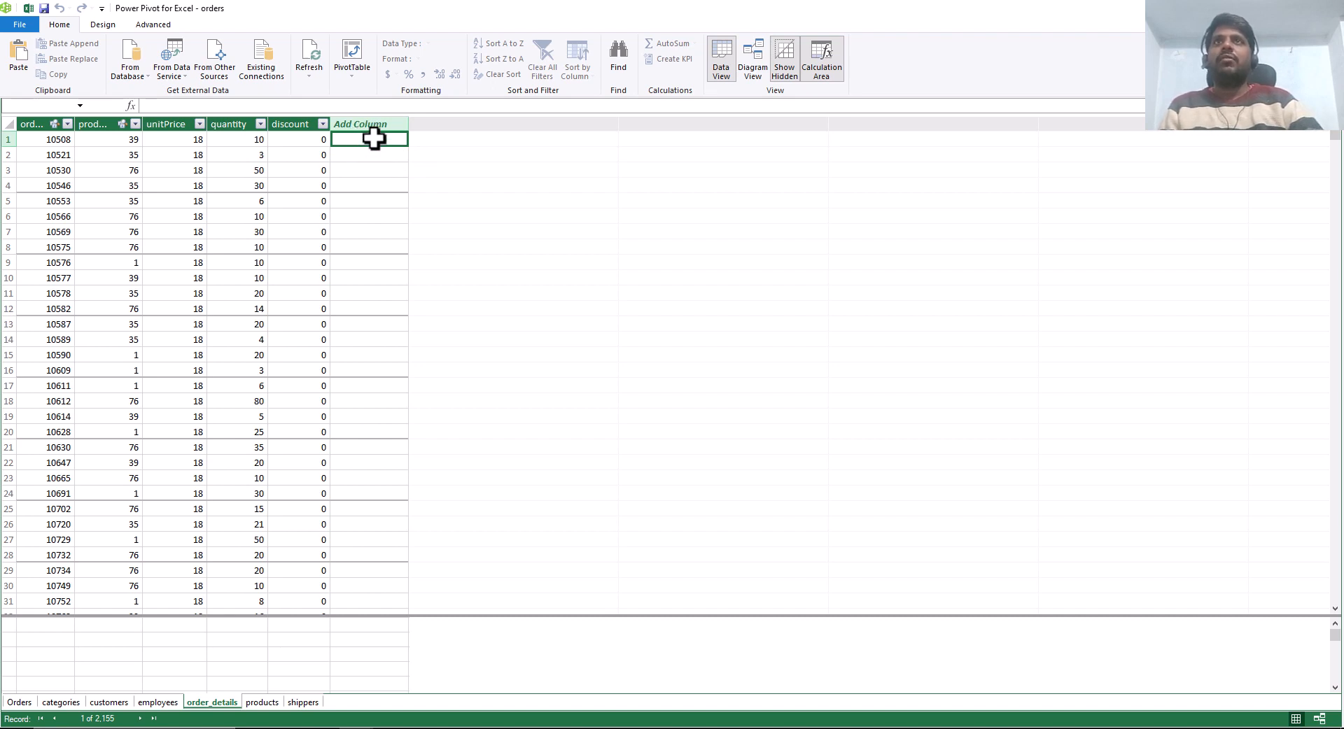
click(365, 106)
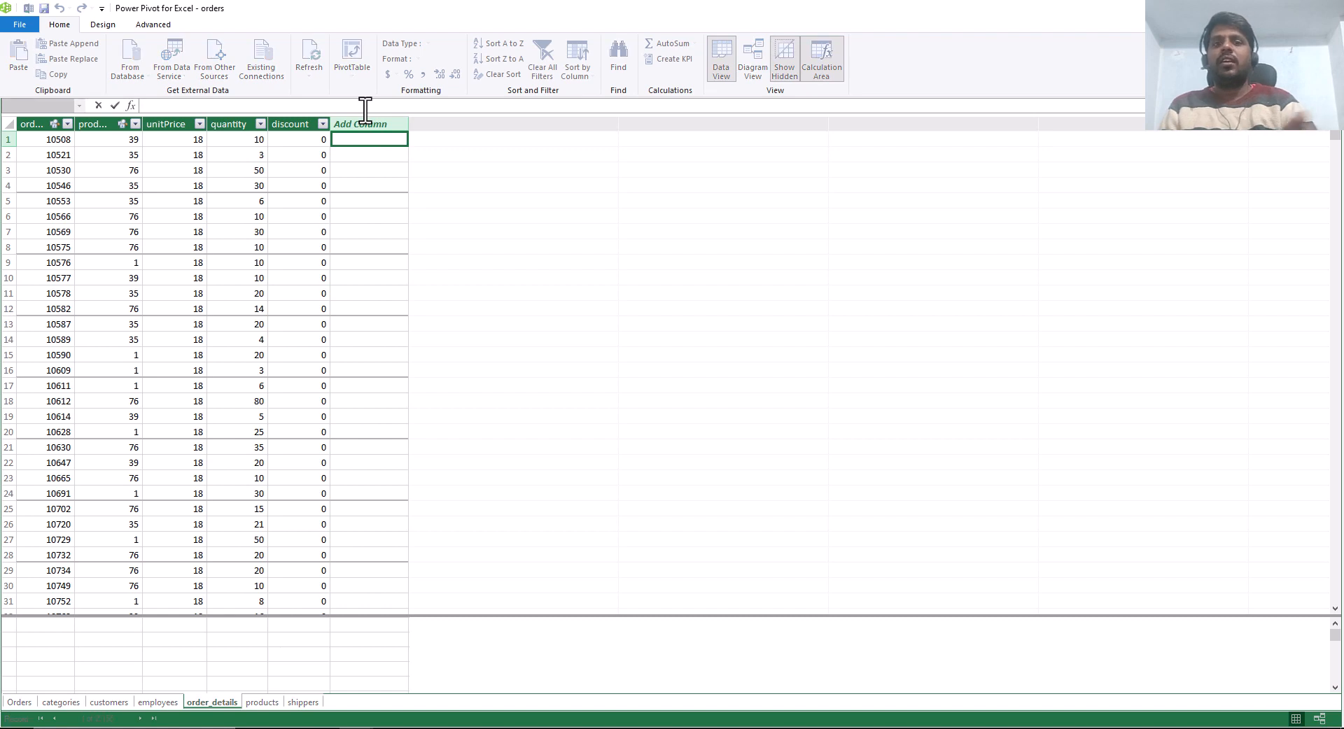
text(=)
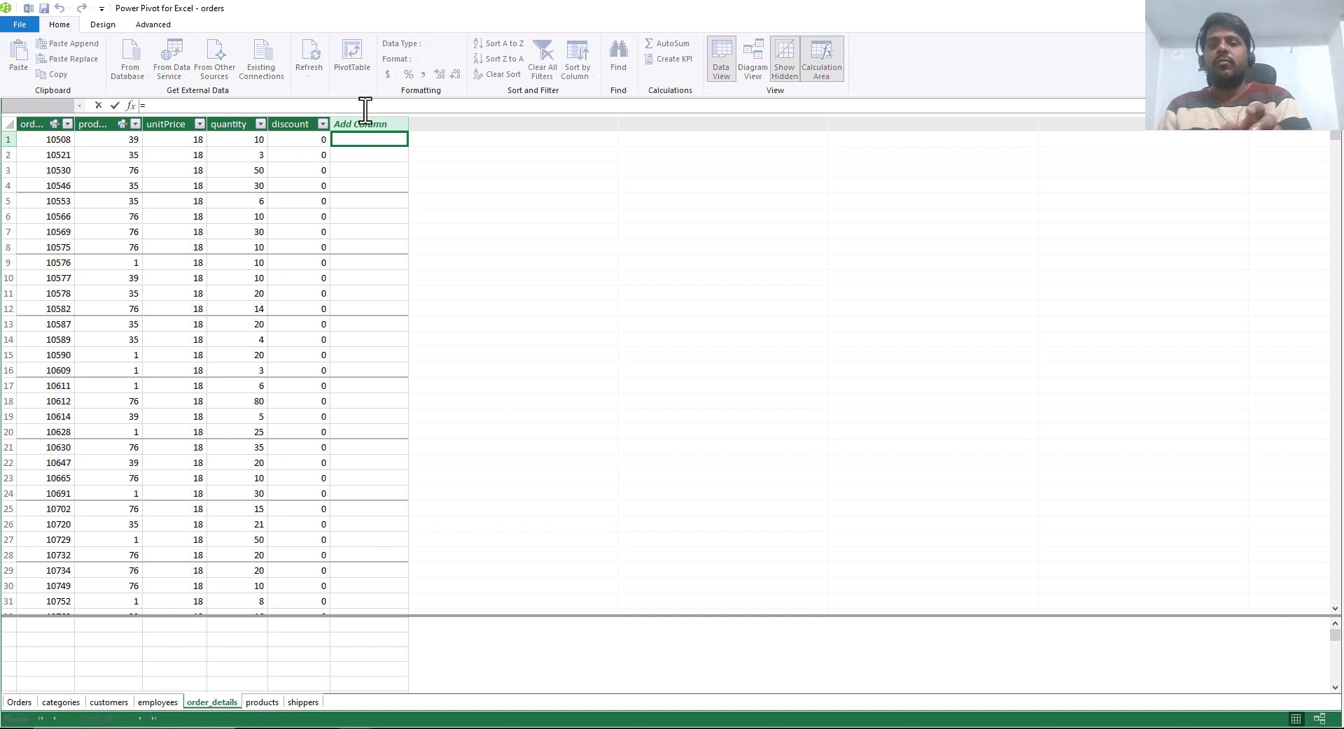
text([)
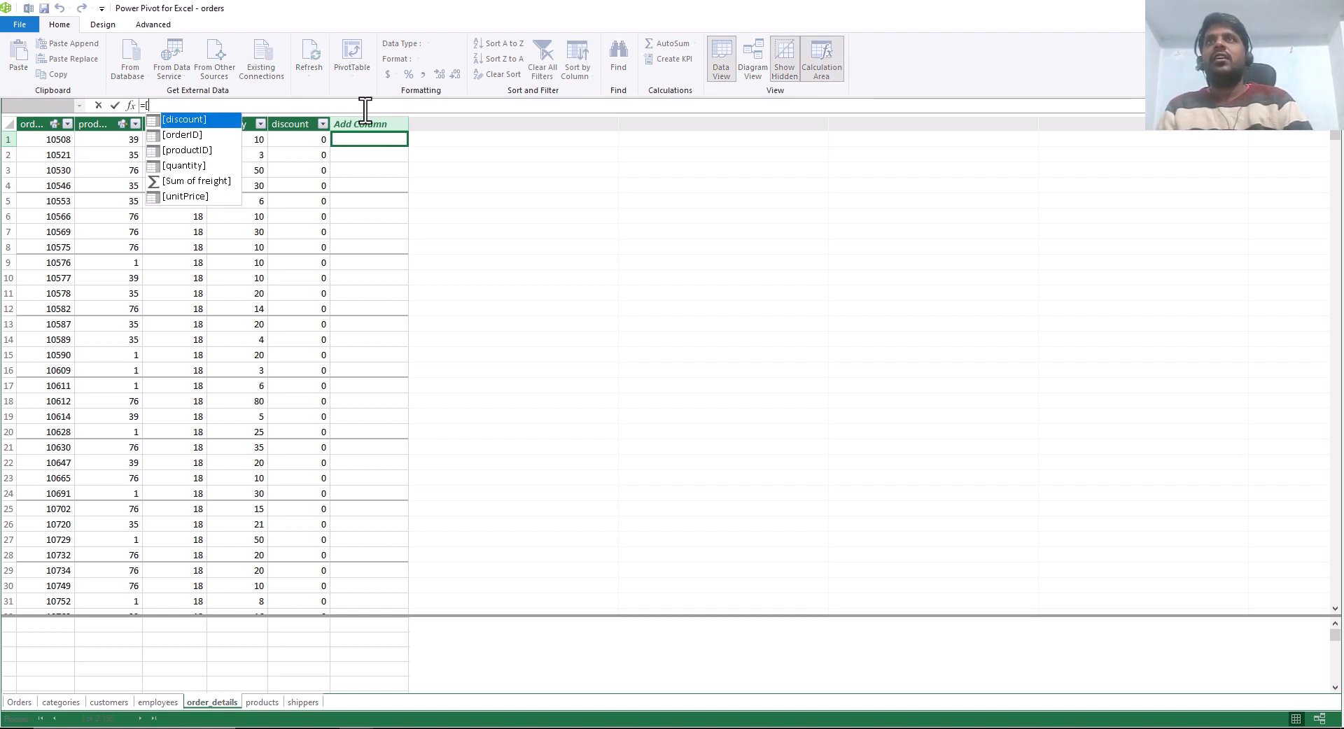
key(Down)
key(Down)
key(Down)
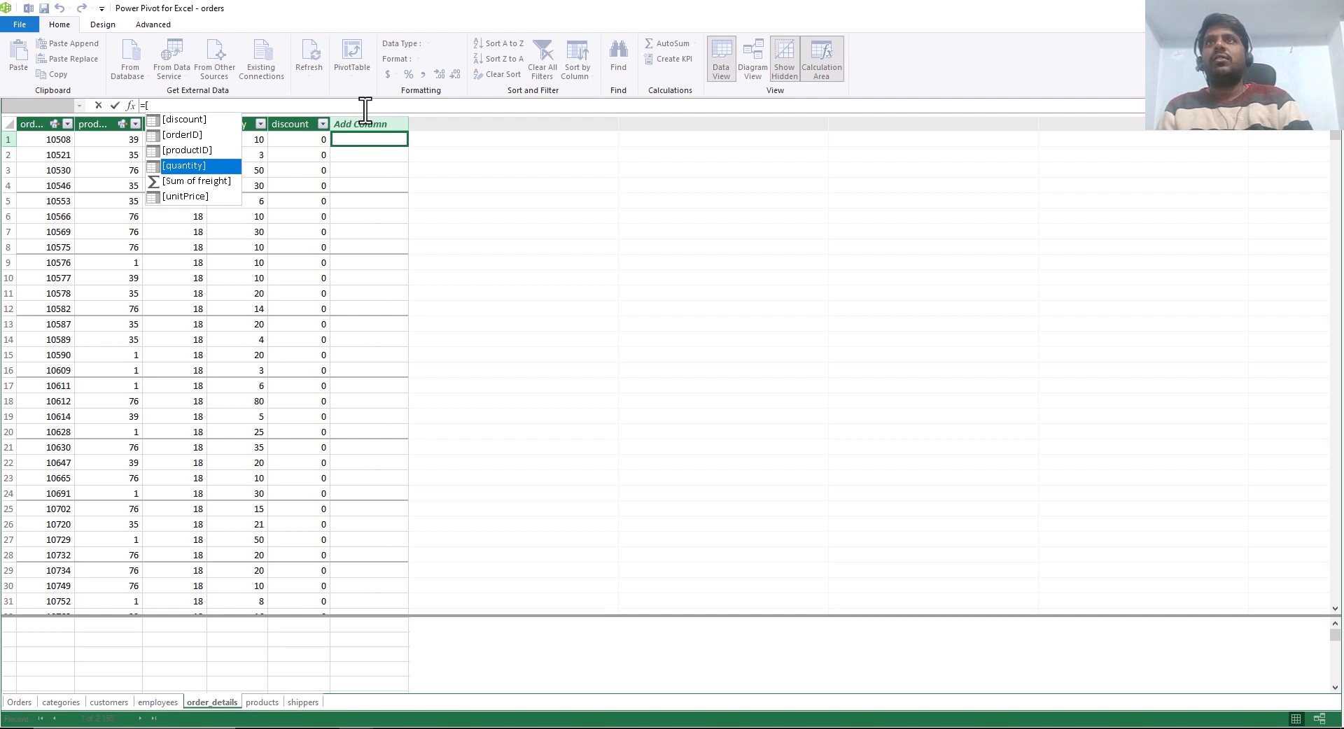
key(Tab)
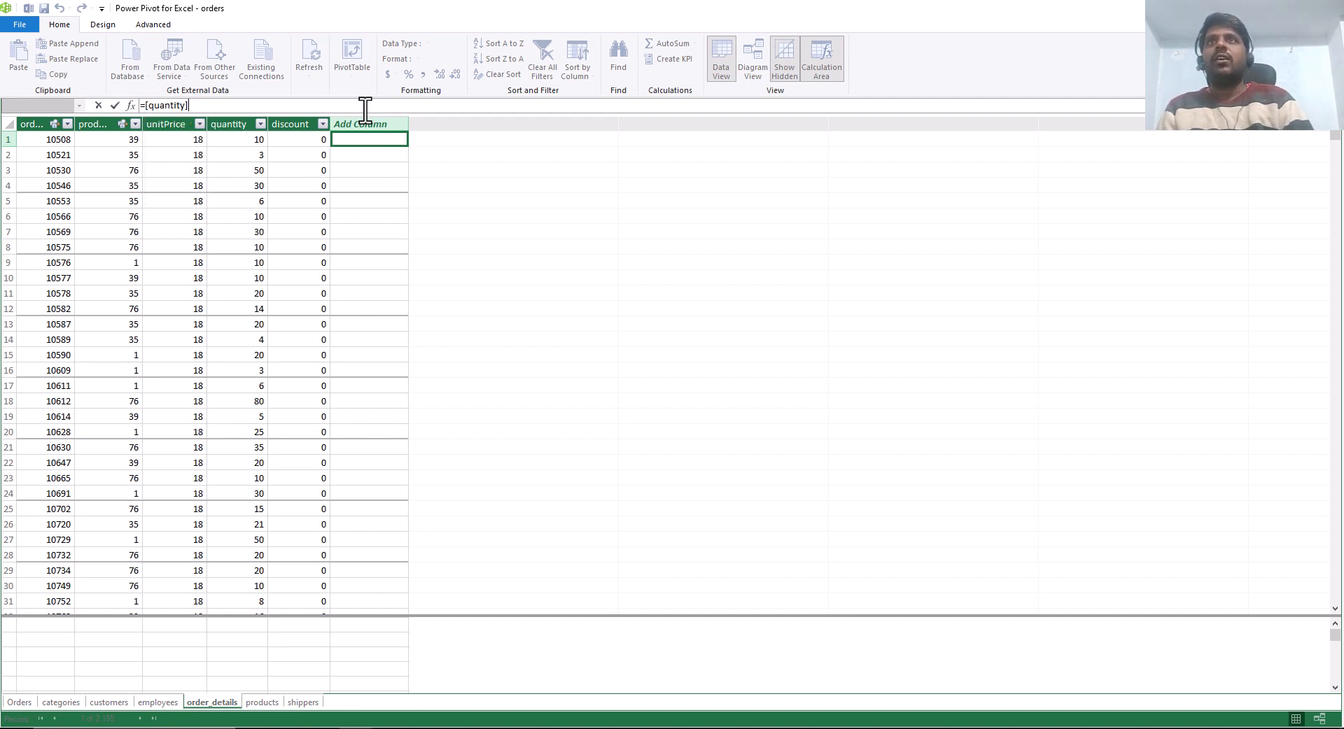
Extend the new column's formula to multiply the quantity by [unitPrice].
text(* )
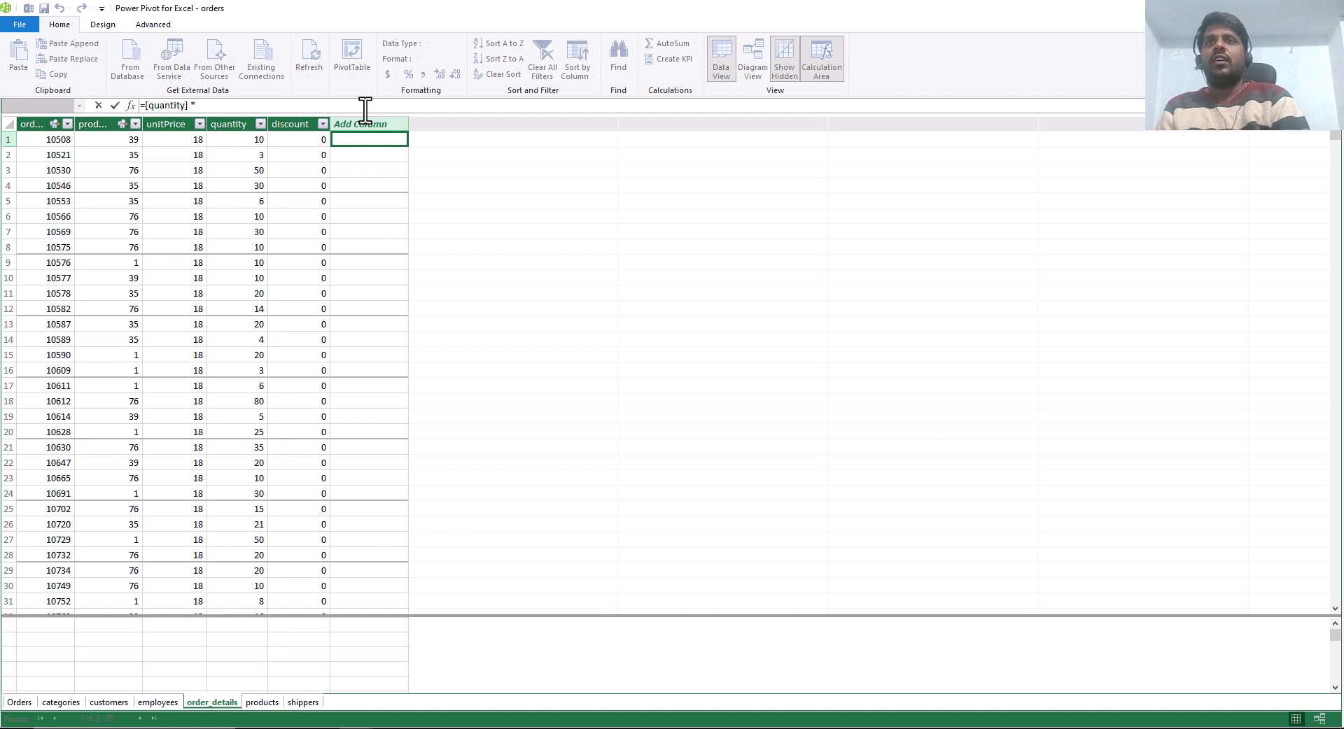
text([)
key(Down)
key(Down)
key(Down)
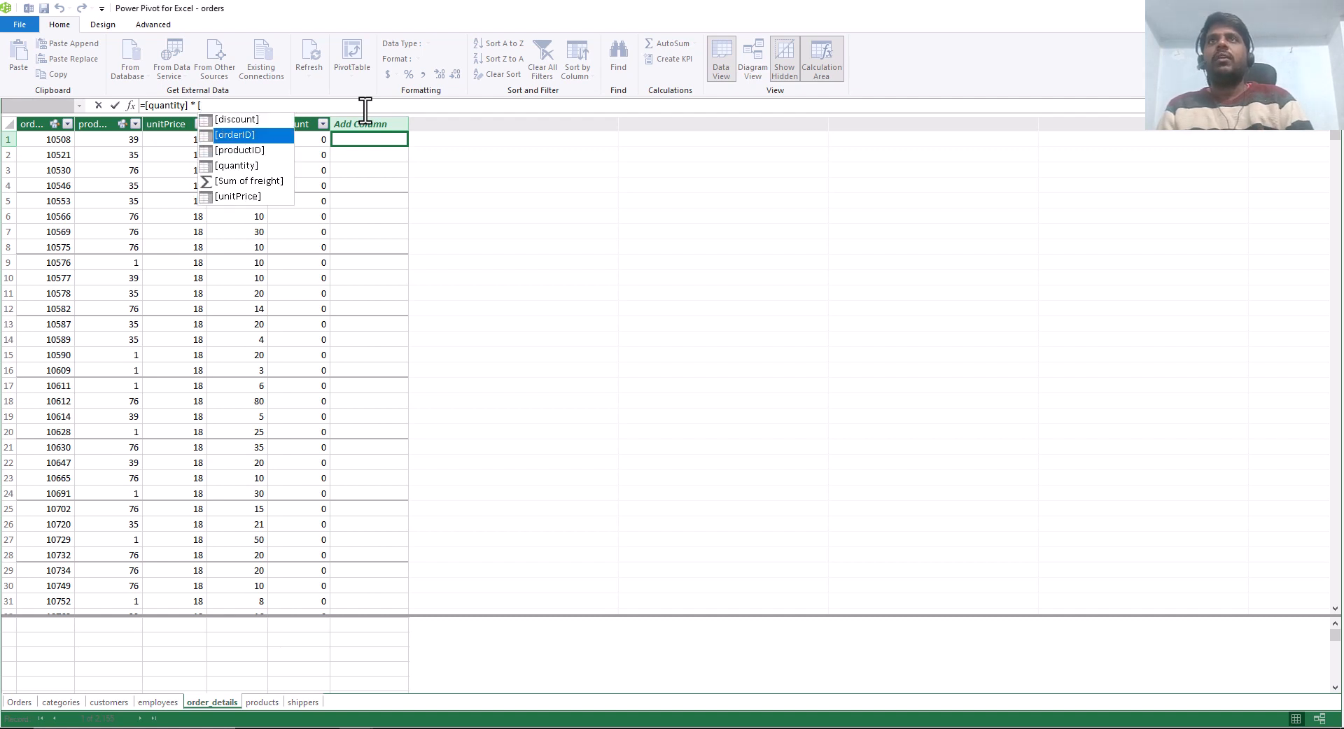
key(Down)
key(Down)
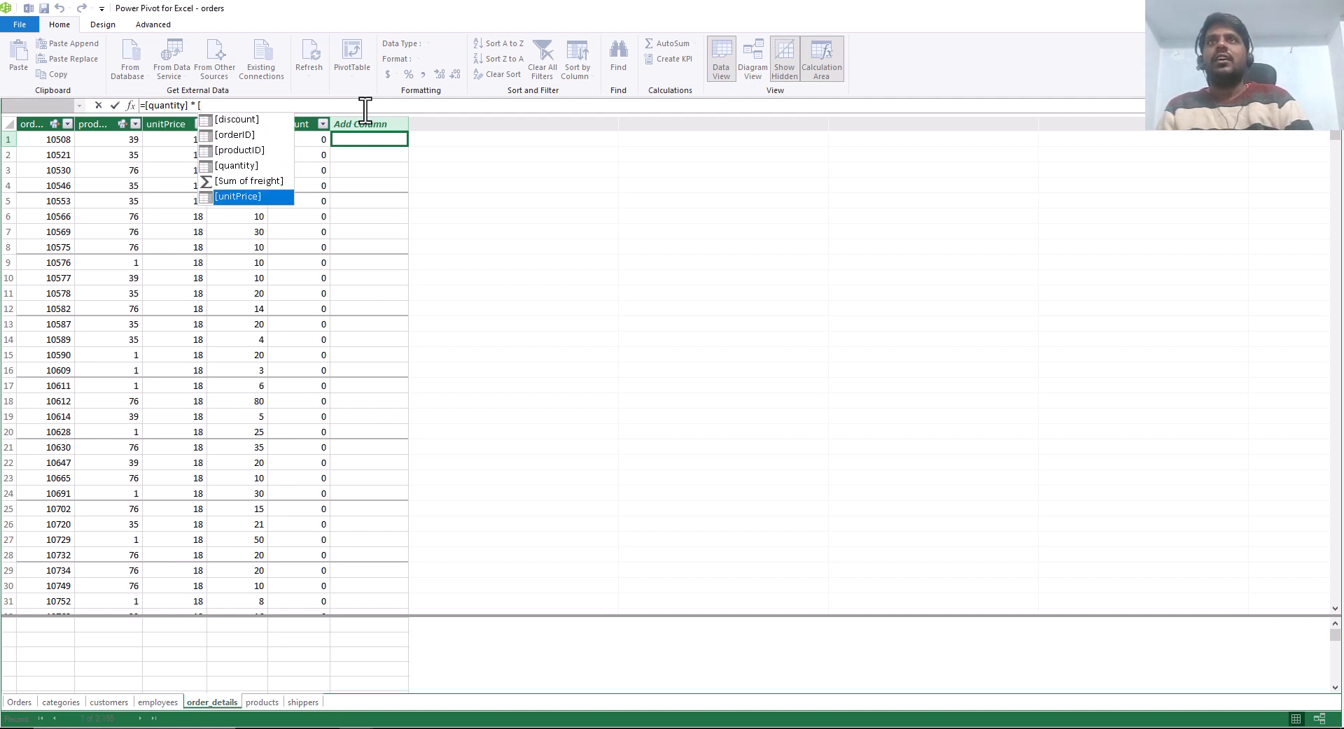
key(Tab)
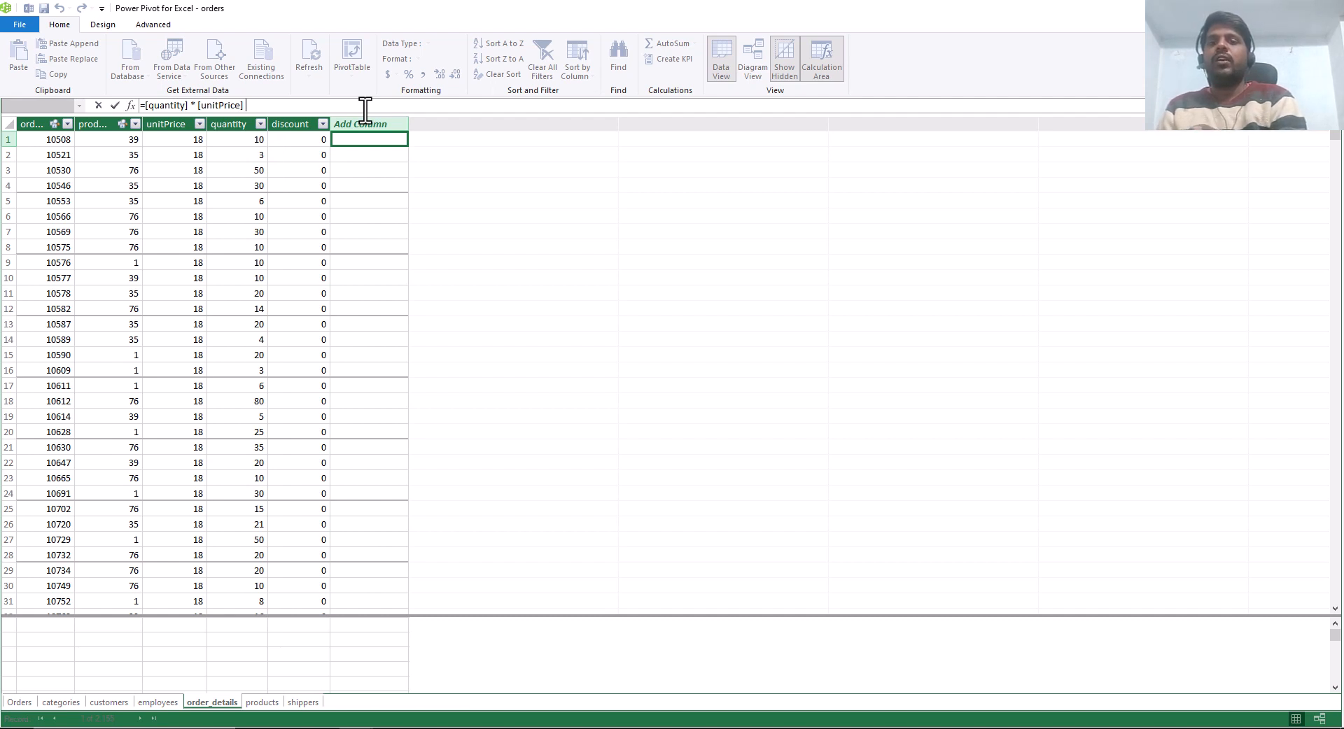
Complete the column formula by multiplying by (1-[discount]) and commit it.
text(*)
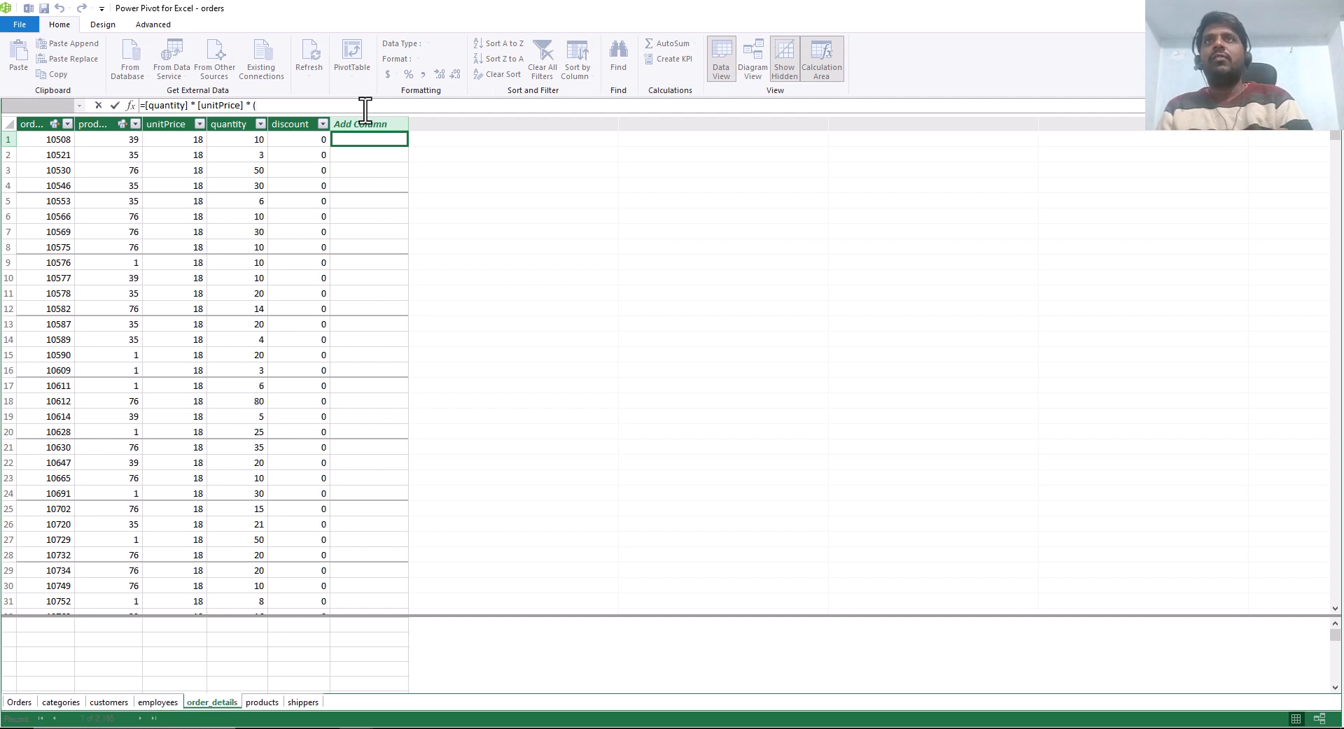
text( (1-)
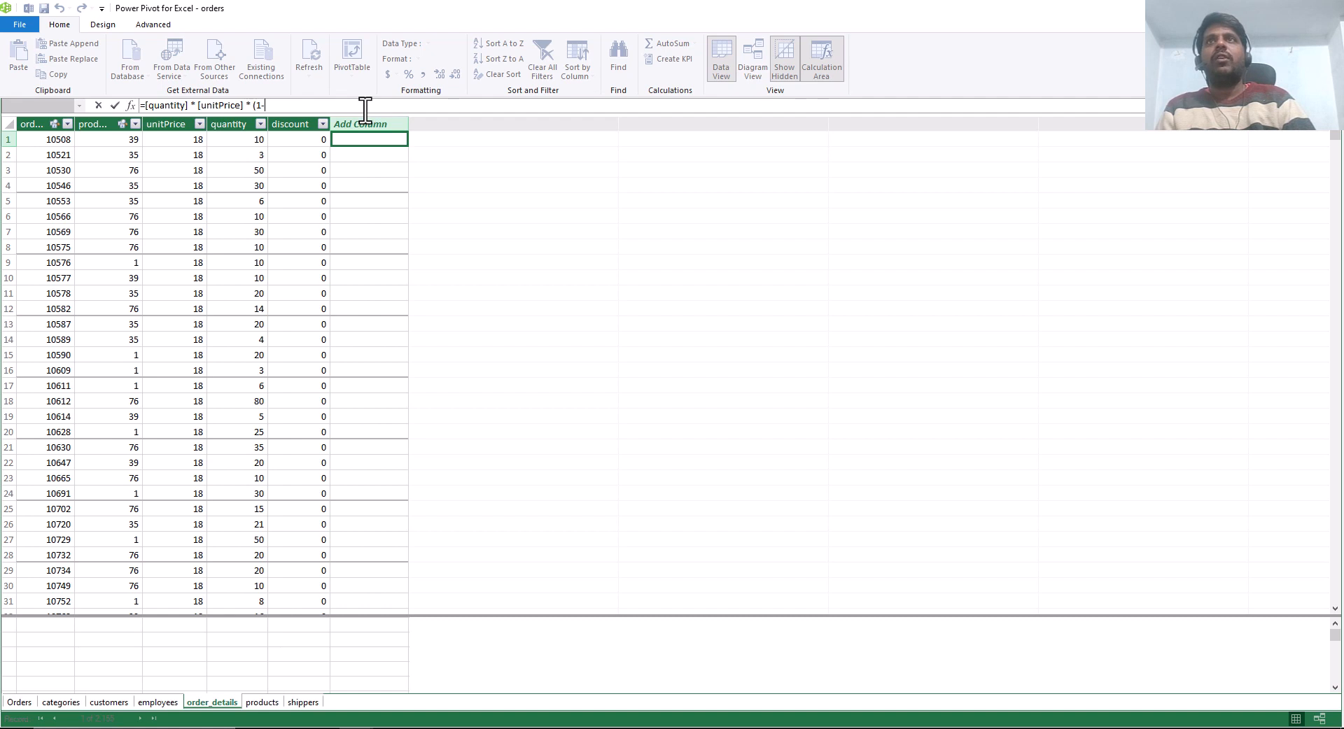
text([discount])
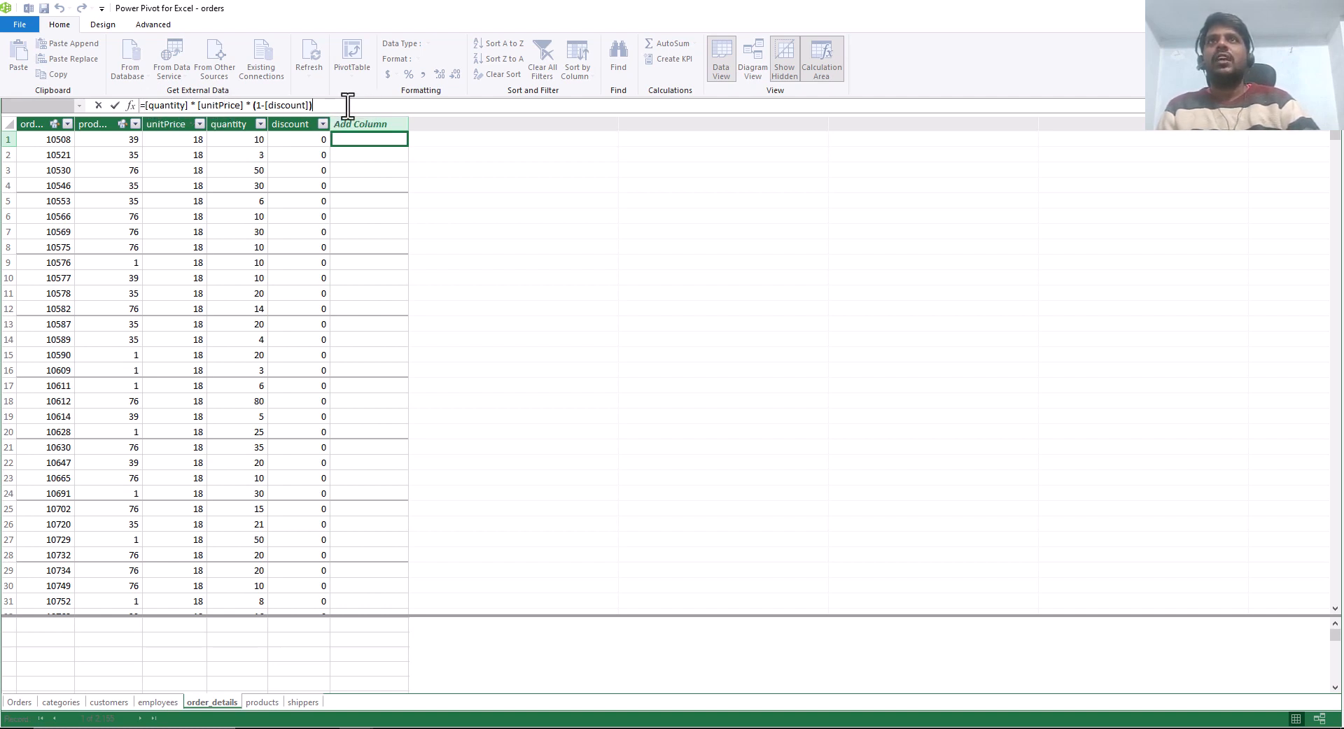
key(Return)
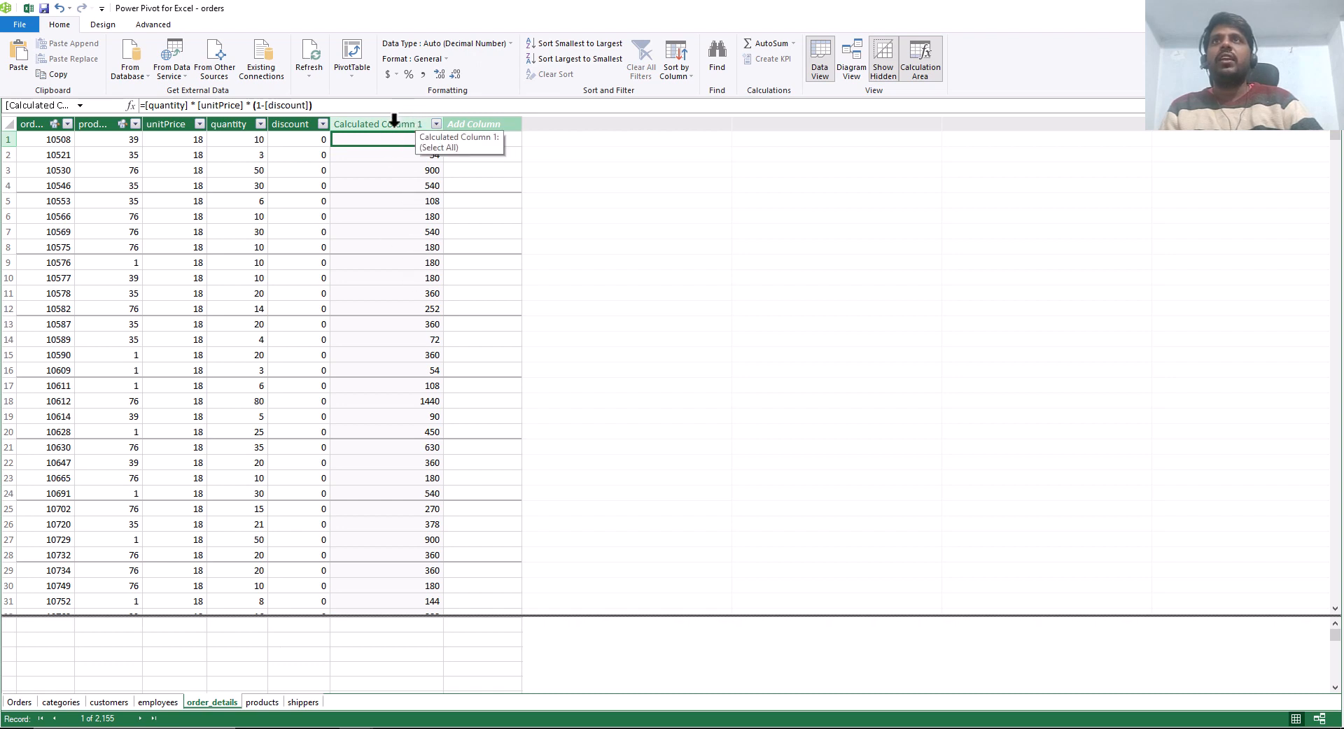
Rename the new calculated column in order_details as Sales Amount.
click(390, 123)
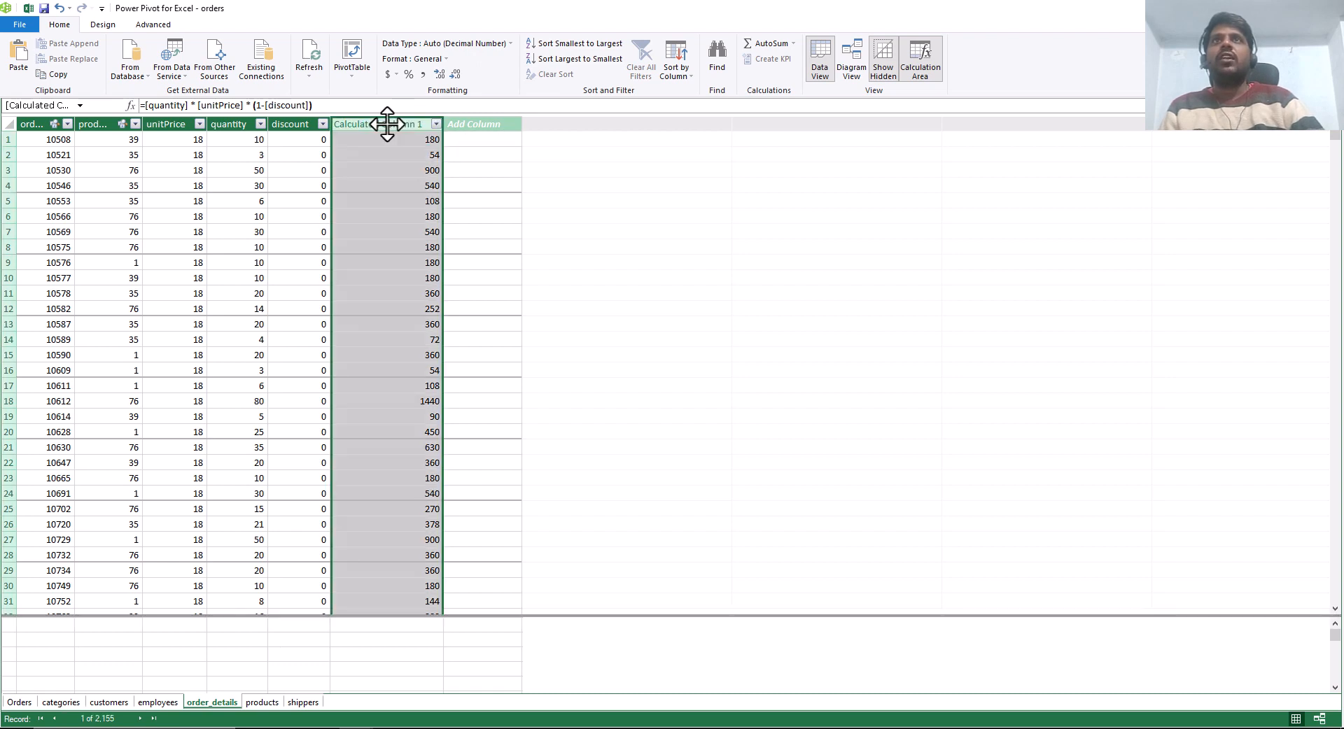
double_click(389, 124)
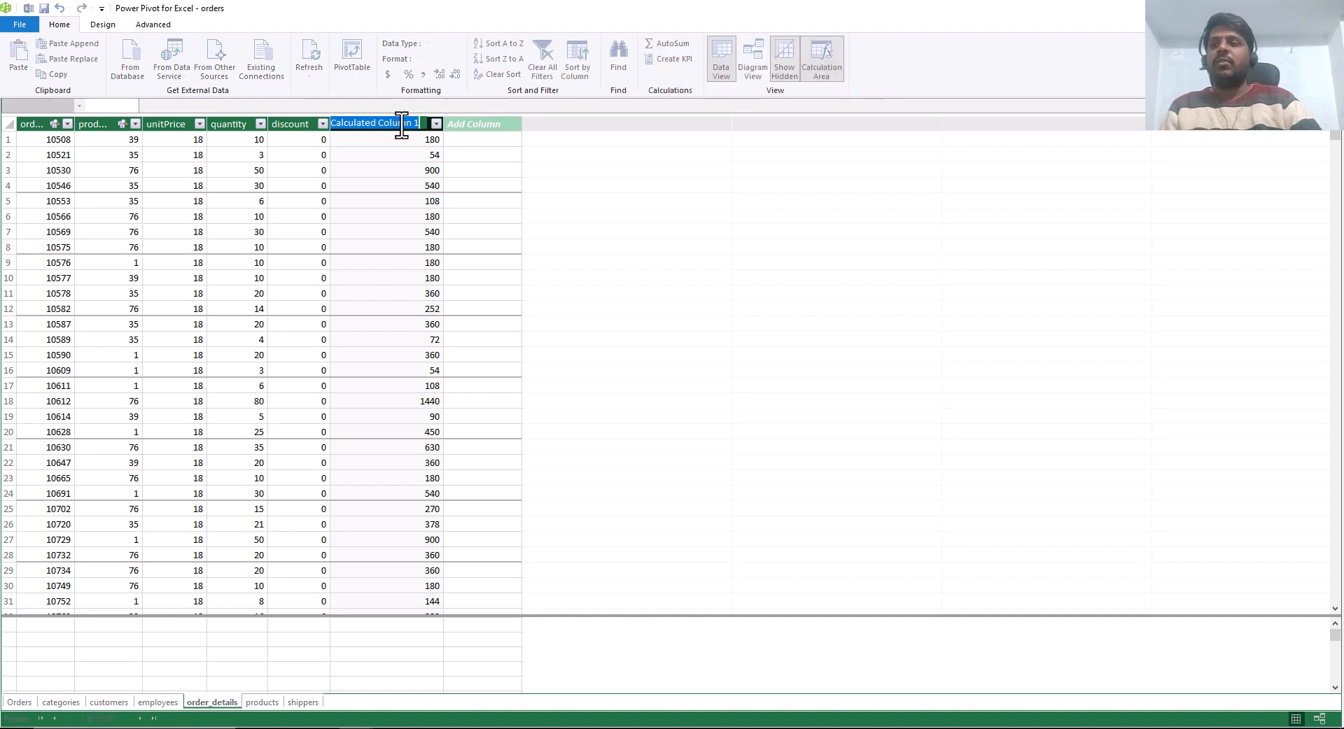
key(BackSpace)
text(S)
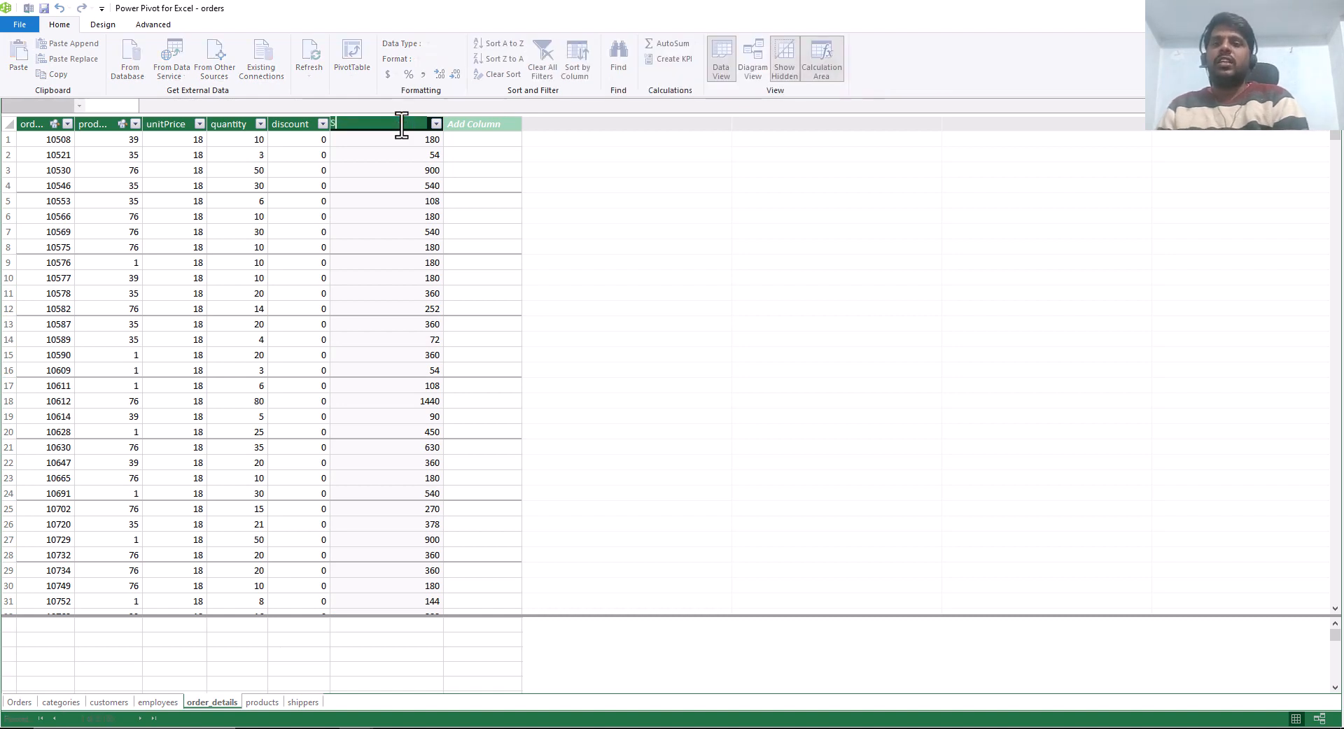
text(ales Amount)
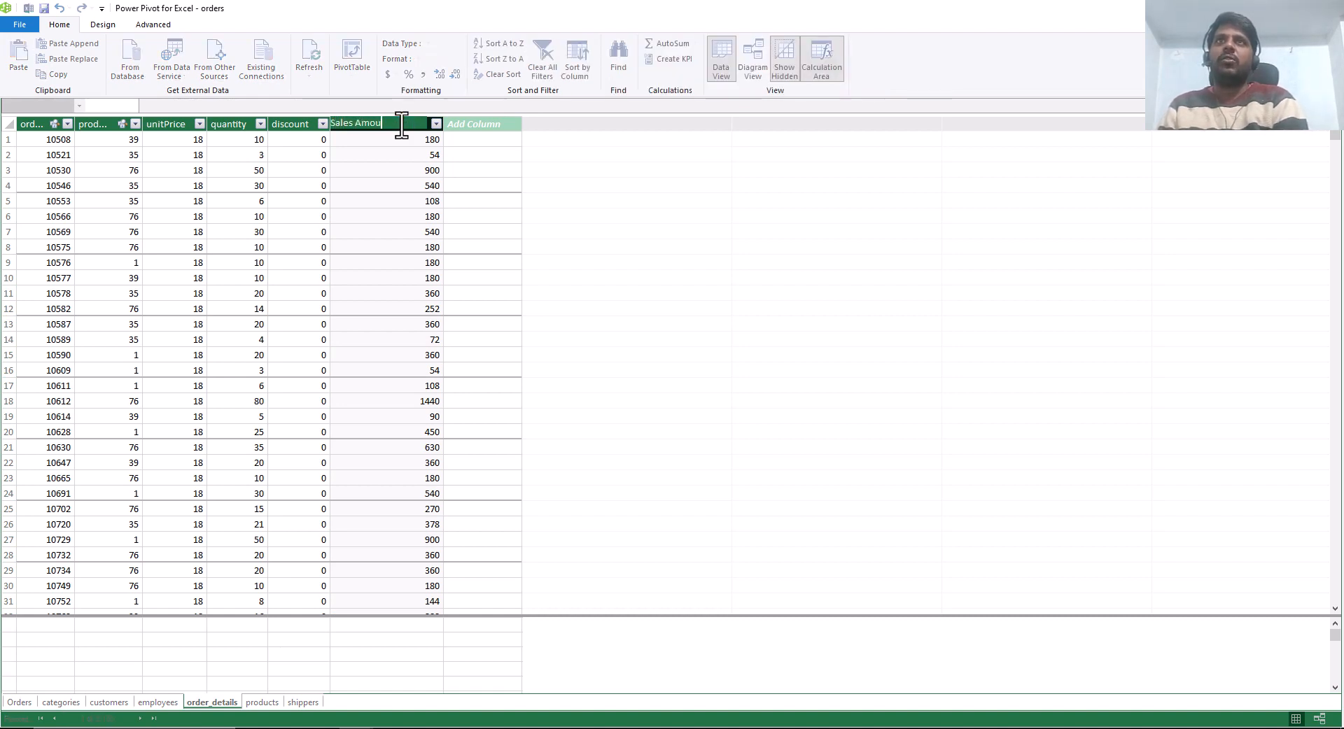
key(Return)
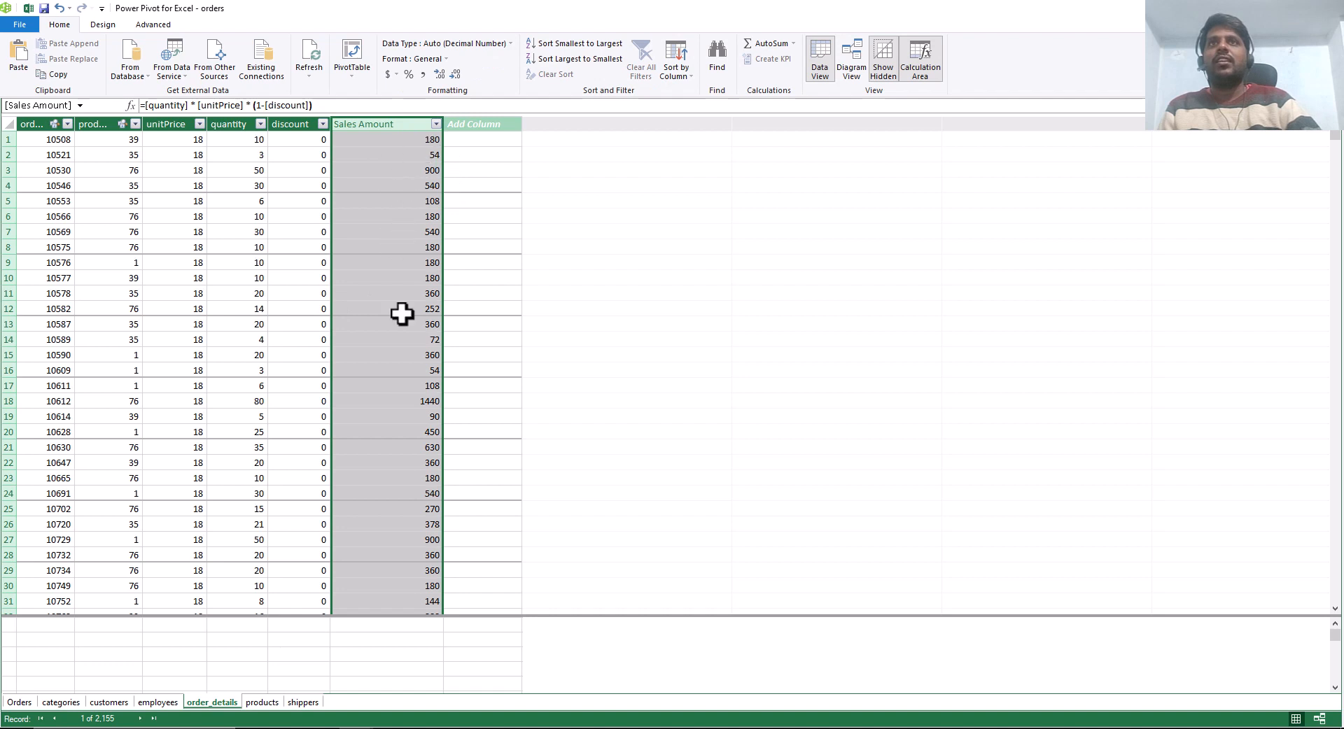
click(50, 643)
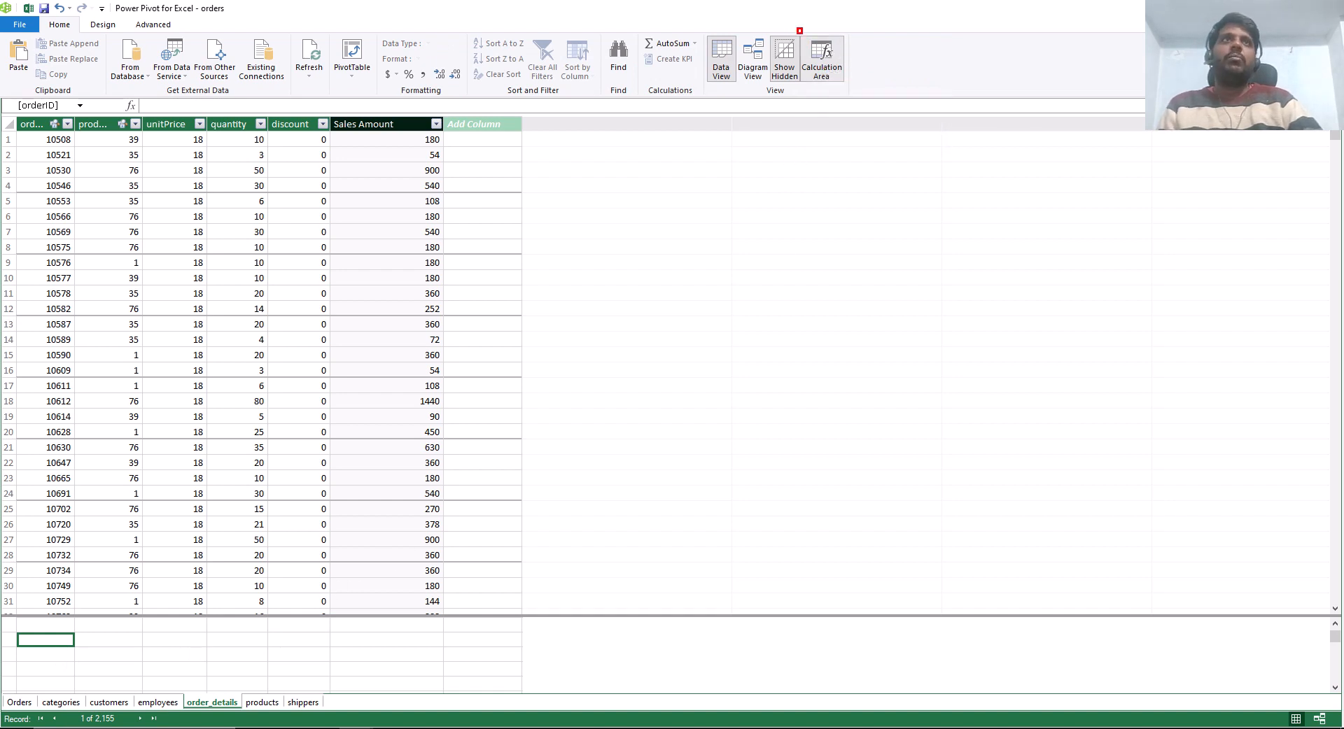
drag(800, 30, 867, 100)
drag(863, 47, 880, 45)
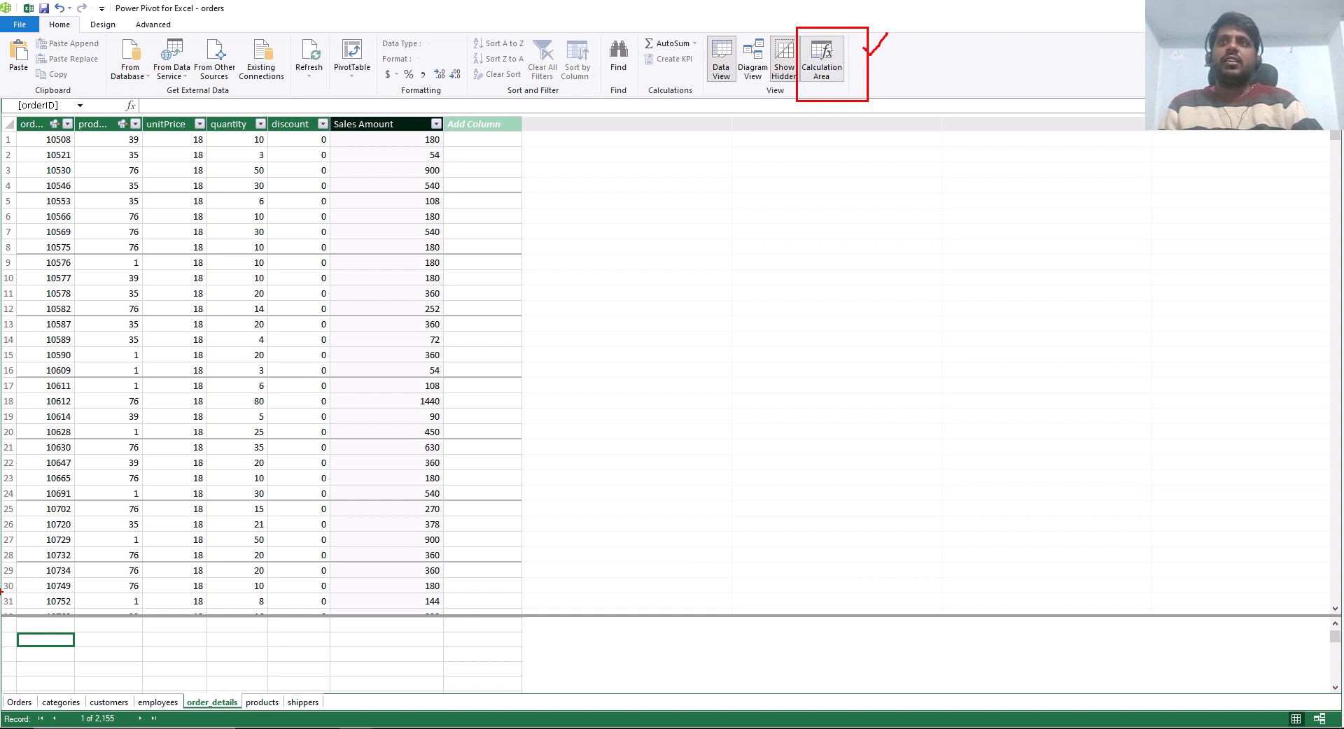
mouse_move(2, 593)
mouse_down()
mouse_move(73, 622)
mouse_move(1331, 623)
mouse_up()
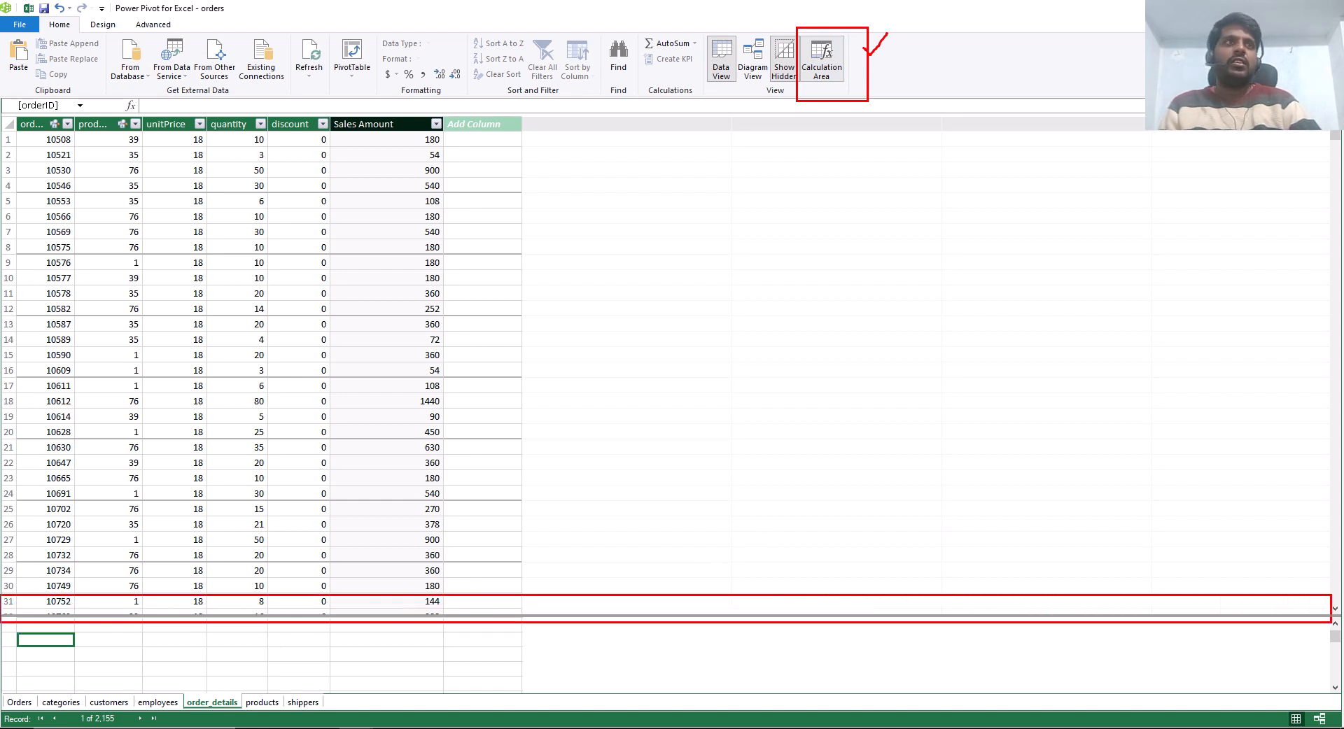
drag(923, 580, 965, 566)
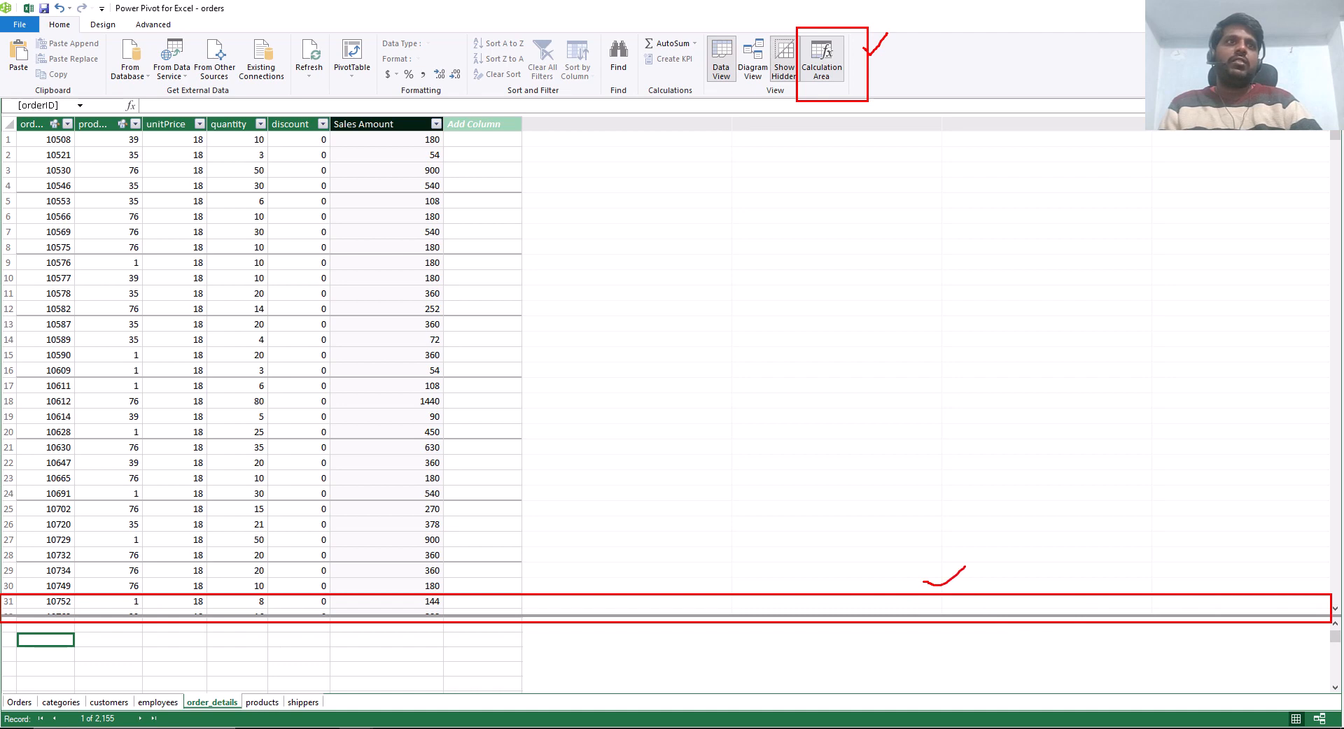
key(Escape)
Hide and show the calculation area again, and enlarge it to about half the height of the order_details view.
click(837, 70)
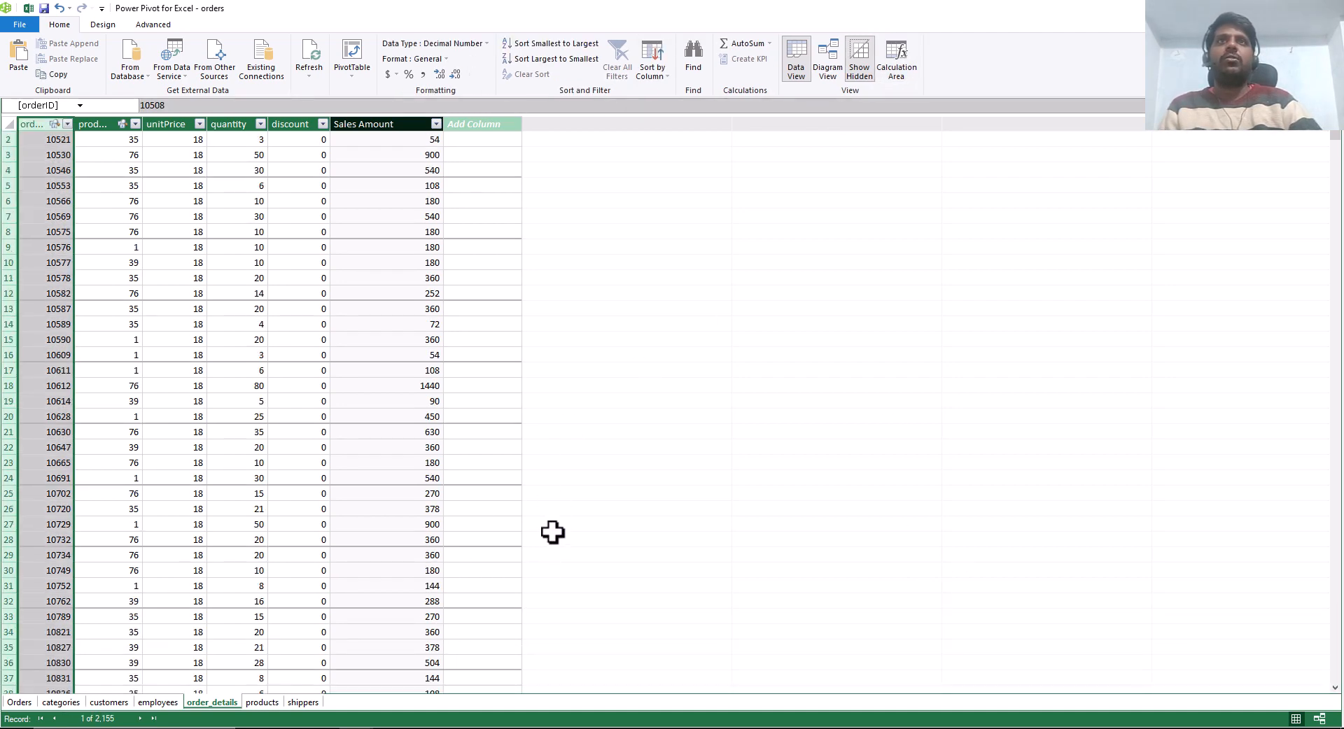
click(893, 54)
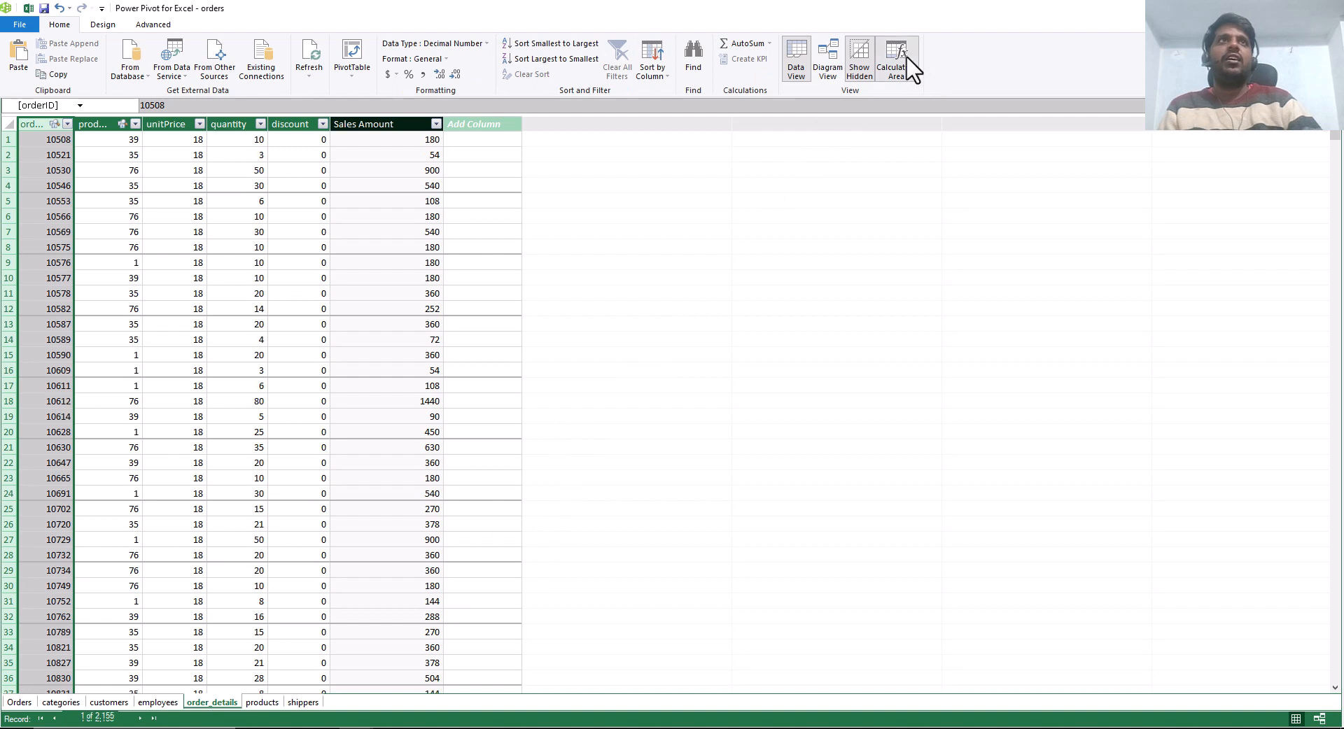
drag(633, 616, 634, 411)
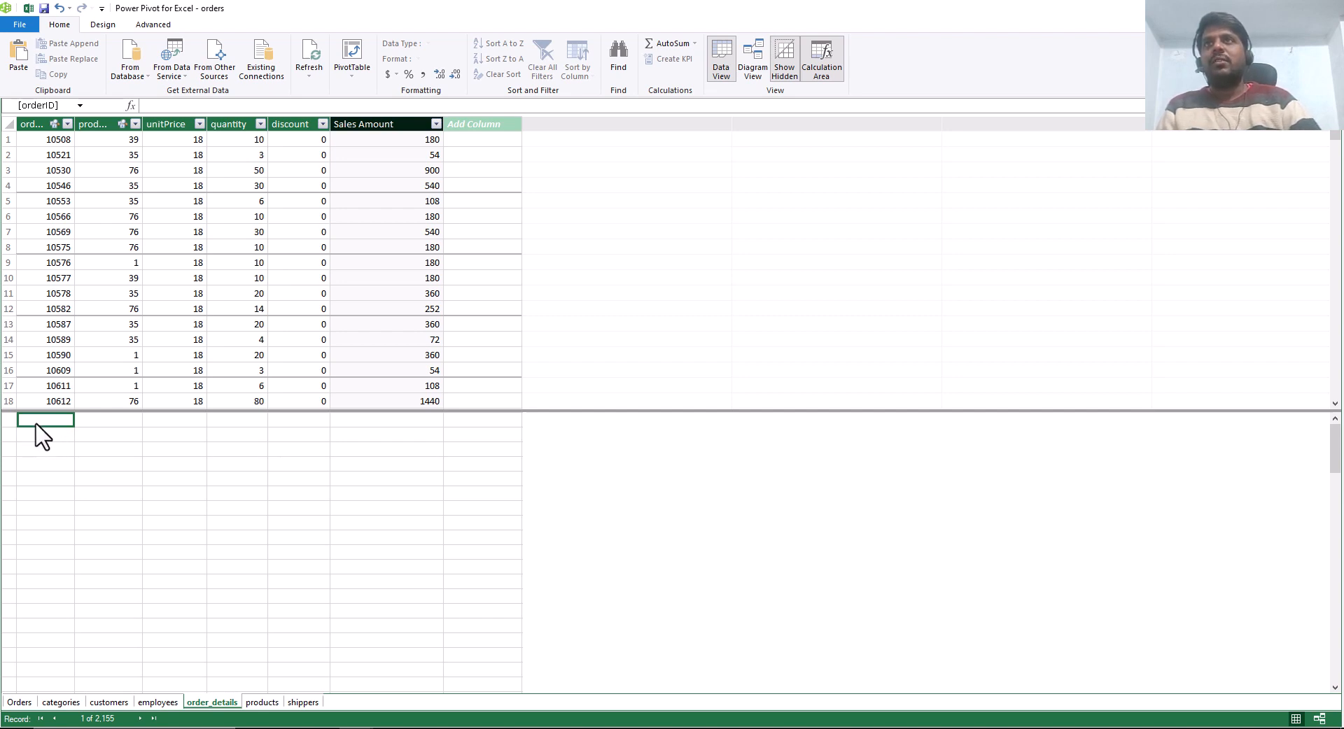
Begin a measure named Total Quantity in the first calculation area cell under the orderID column.
click(182, 107)
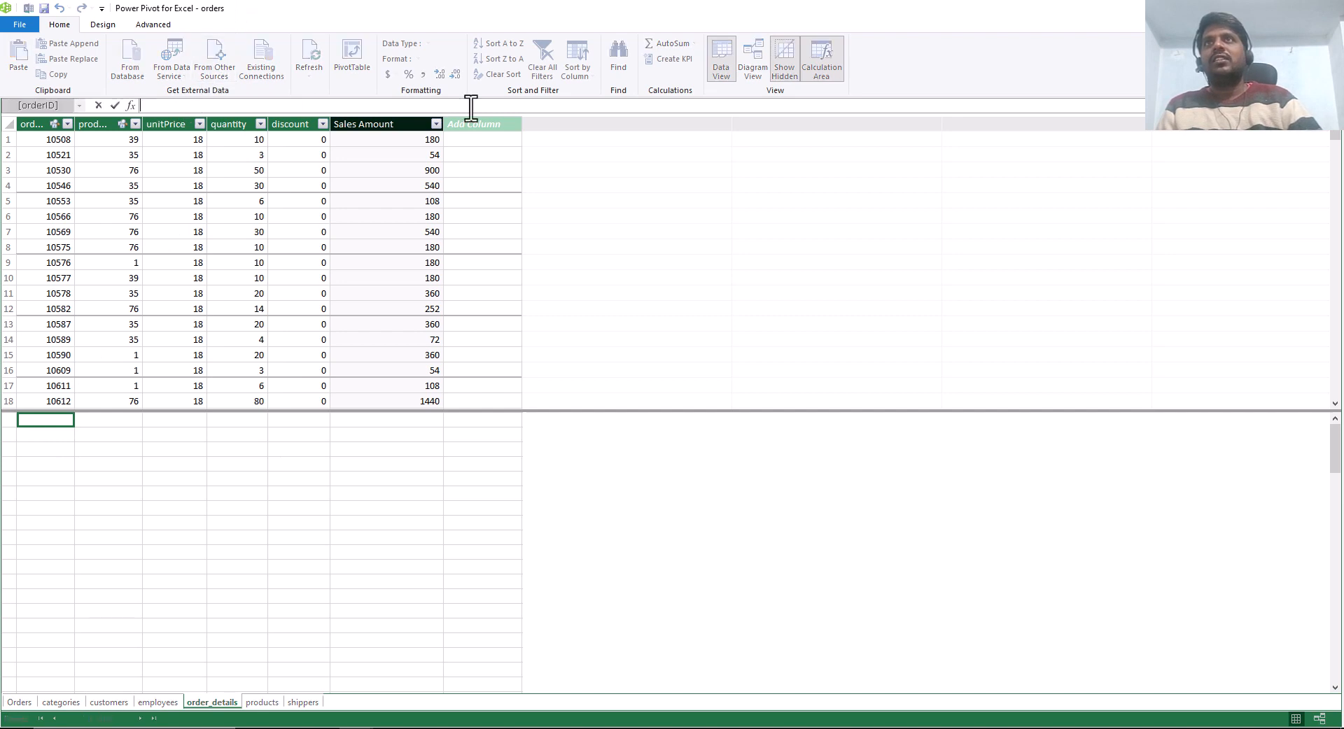
click(1334, 105)
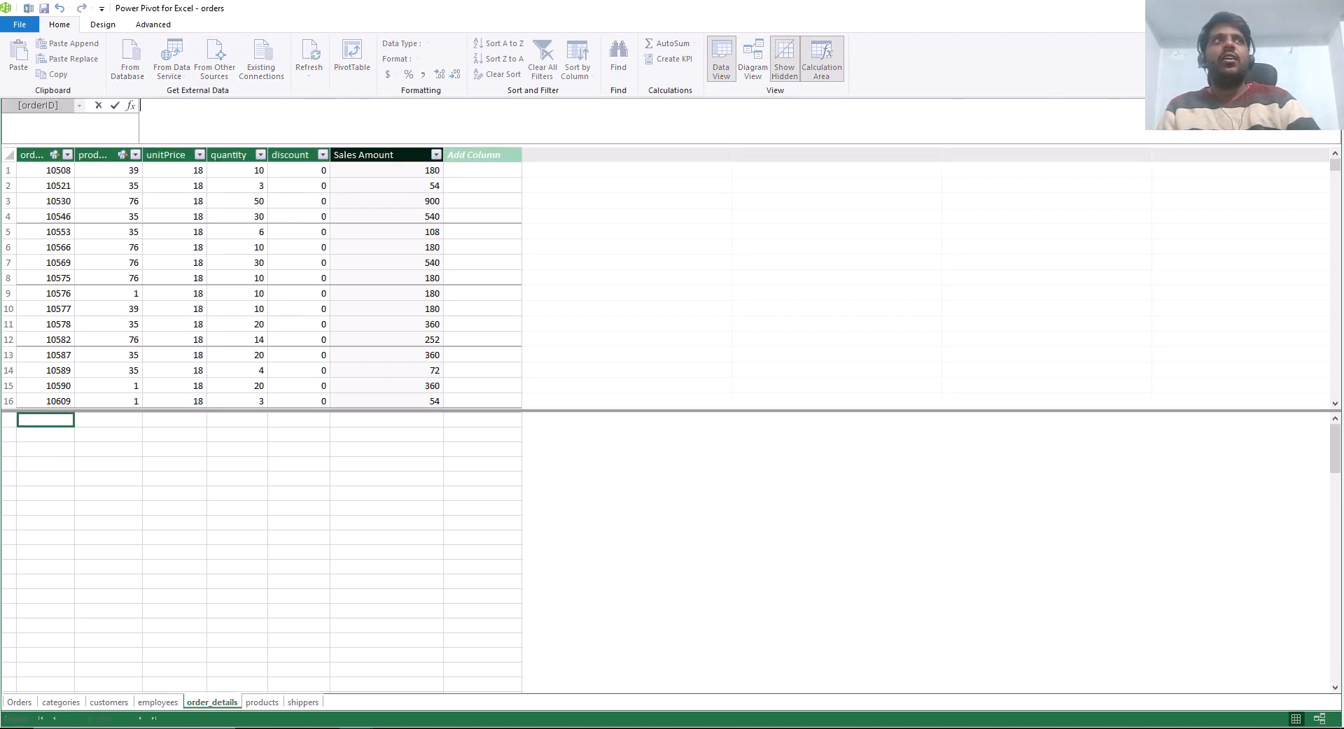
click(1335, 137)
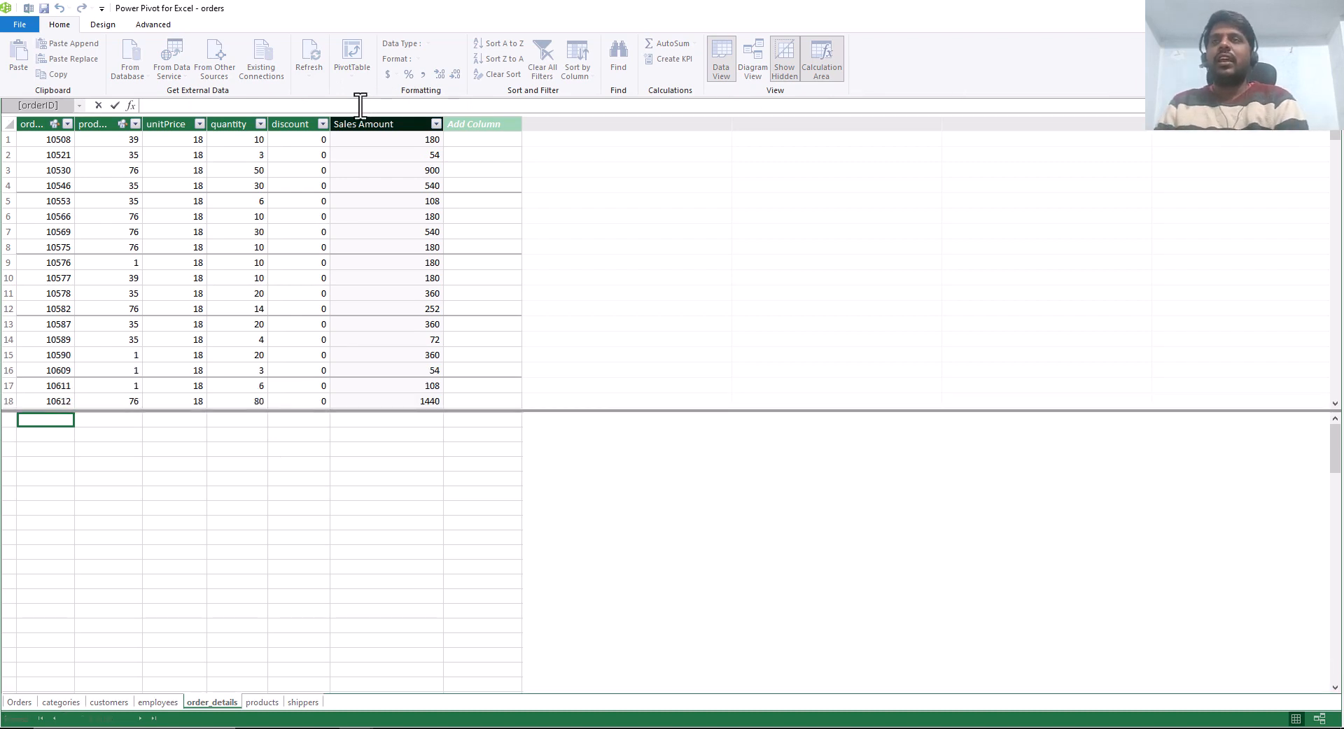
text(T)
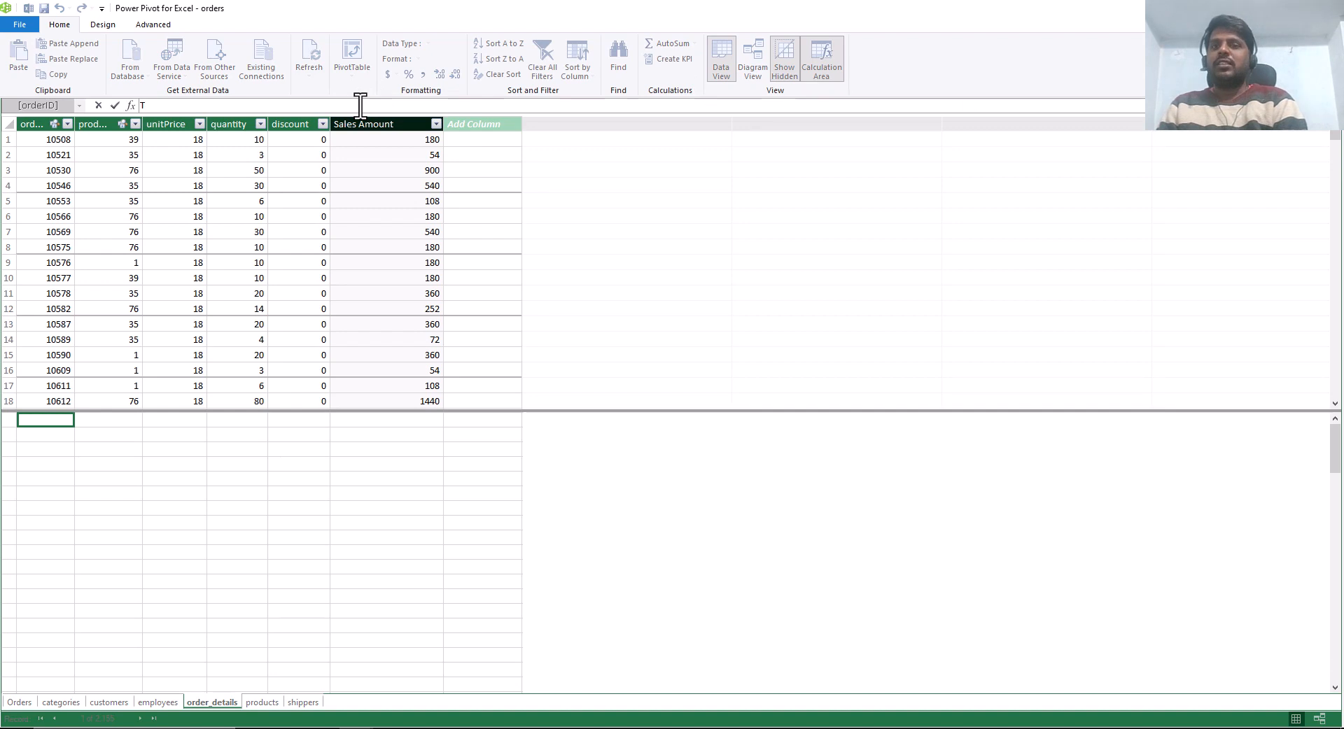
text(otal)
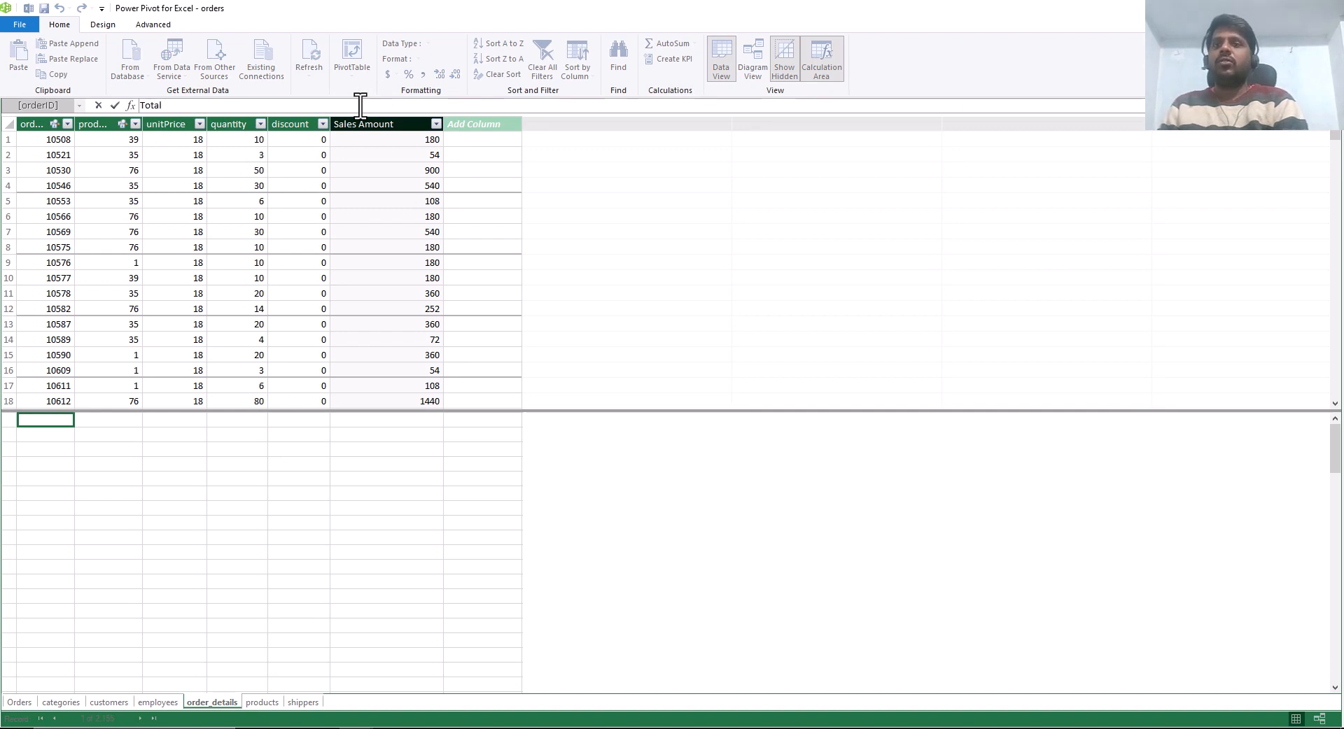
text( Quantity)
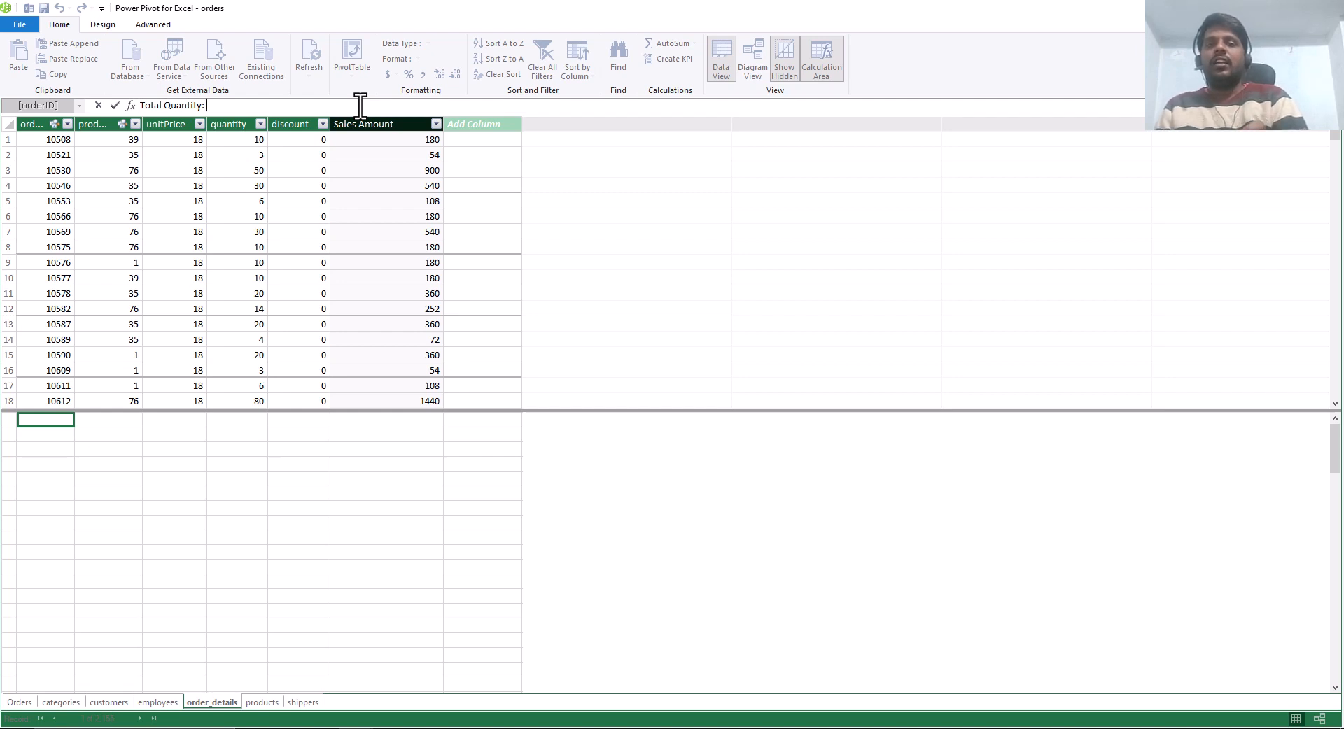
text(:=)
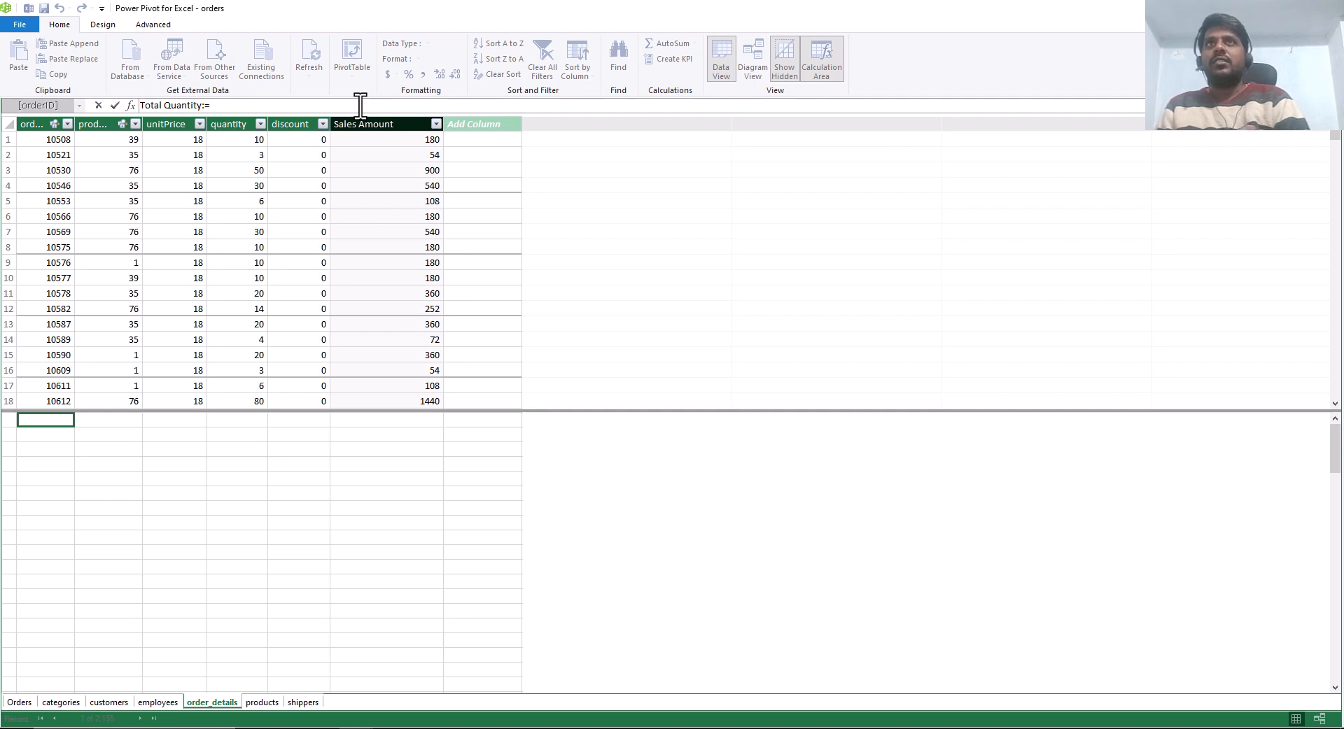
Define the Total Quantity measure as SUM(order_details[quantity]), commit it, and widen the orderID column to fit the measure's text.
text( Sum)
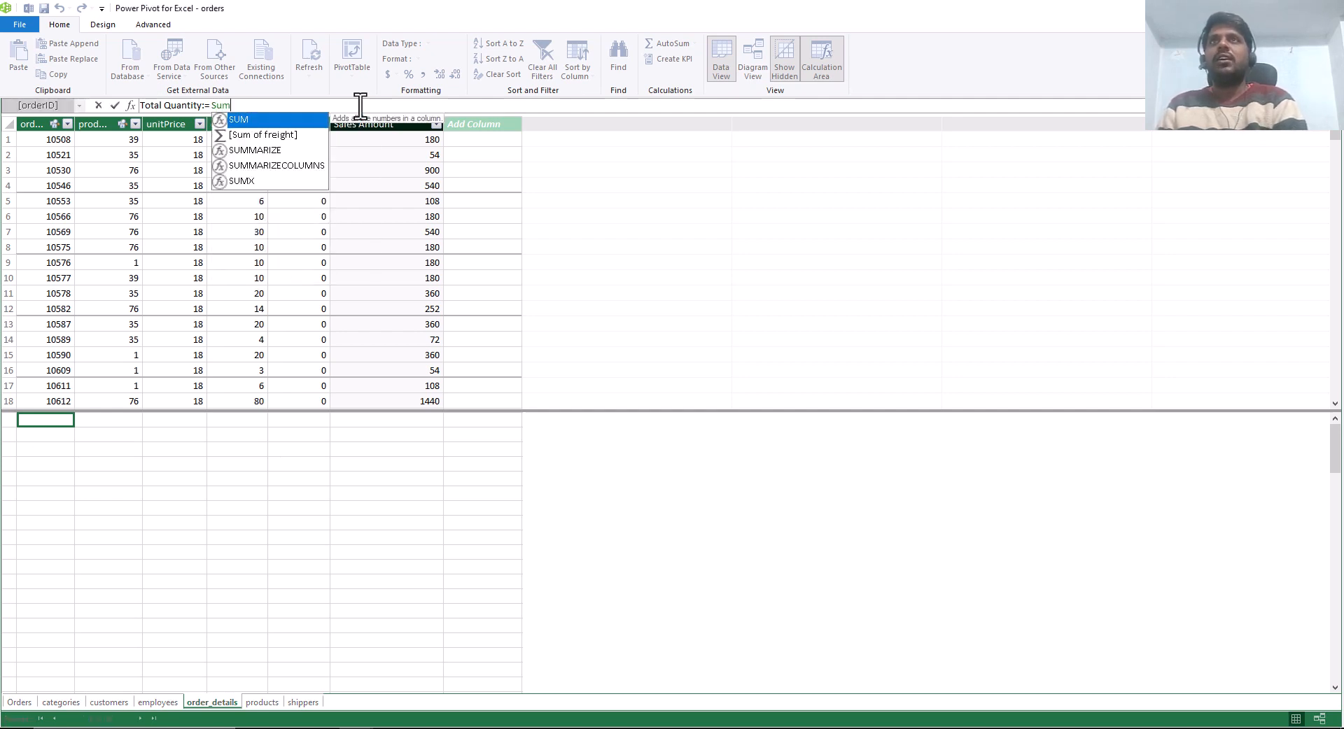
key(Tab)
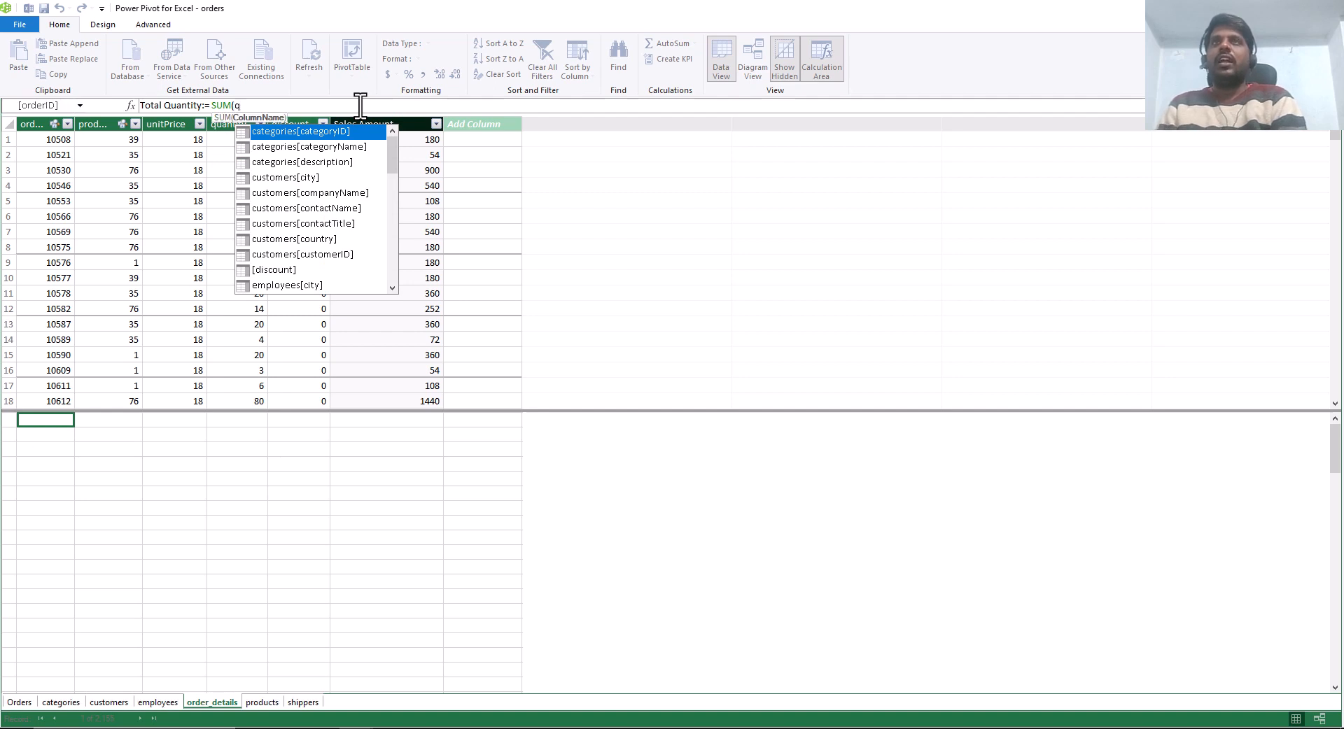
text(qua)
key(Tab)
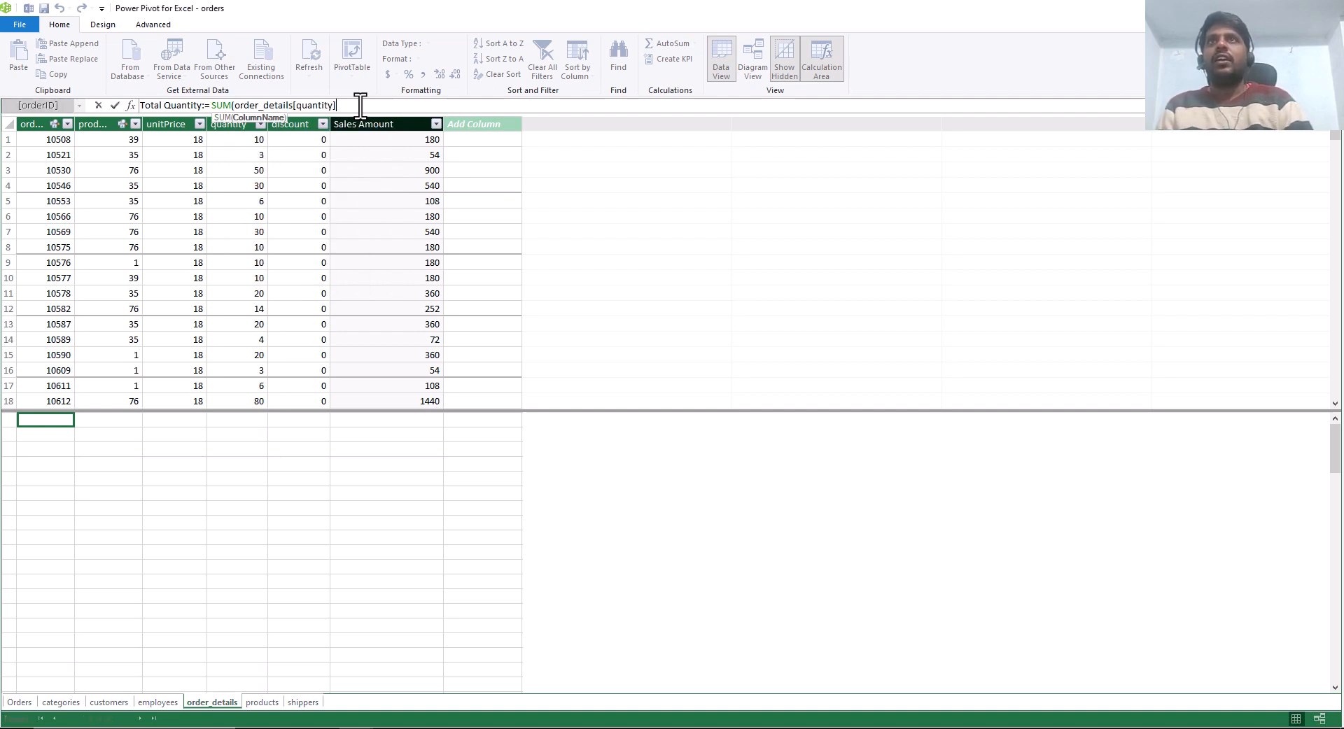
text())
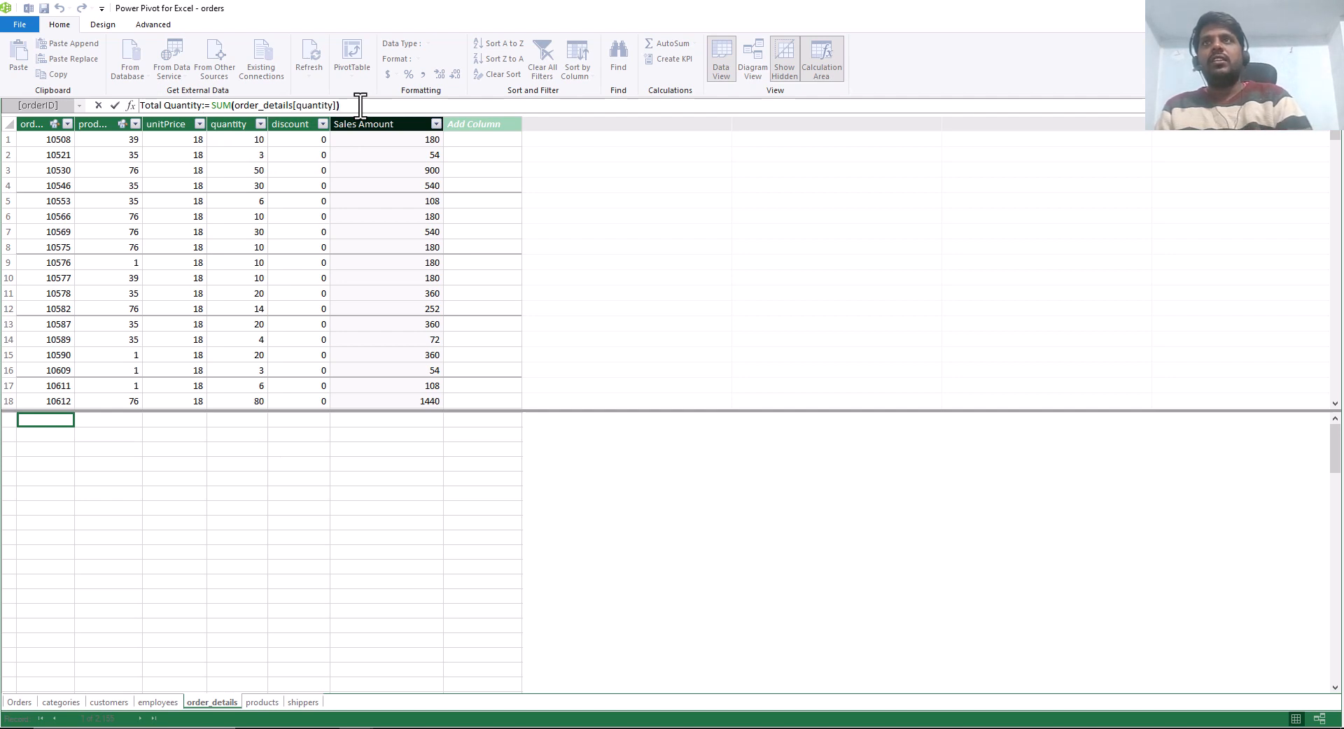
key(Return)
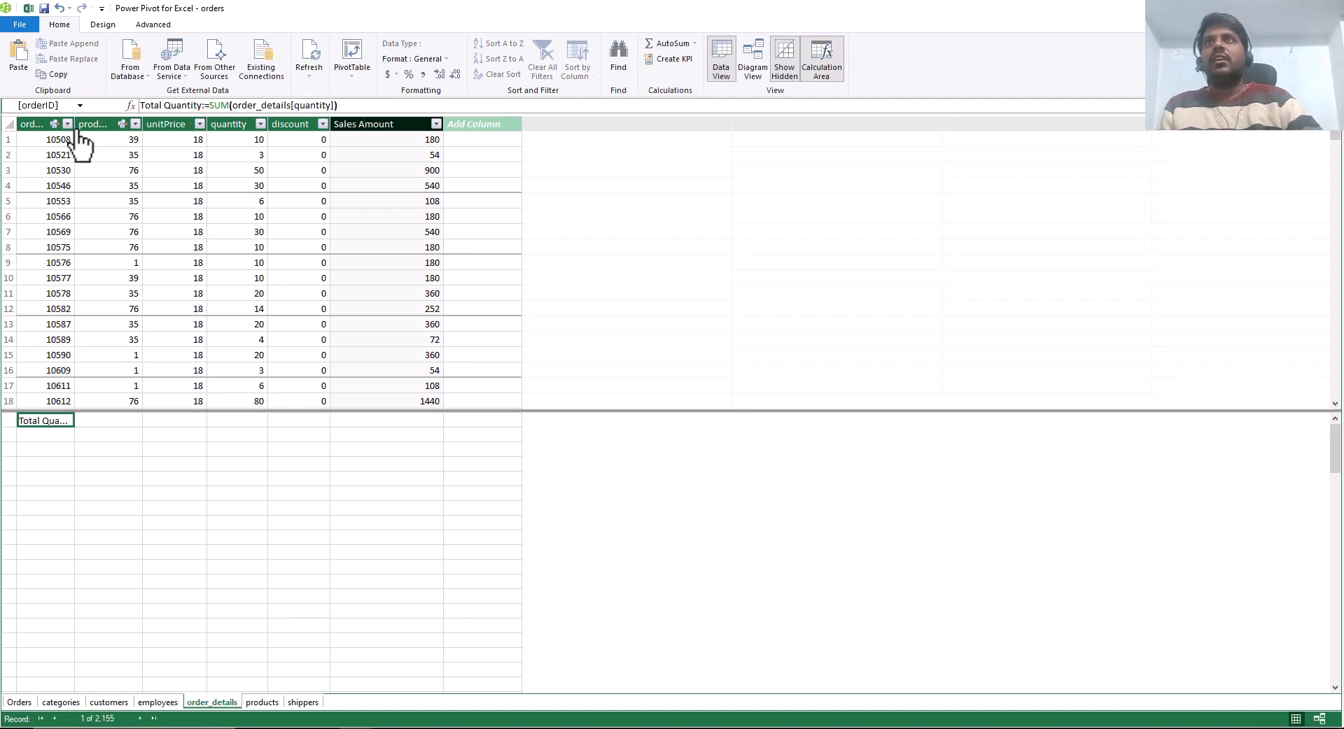
drag(75, 126, 121, 126)
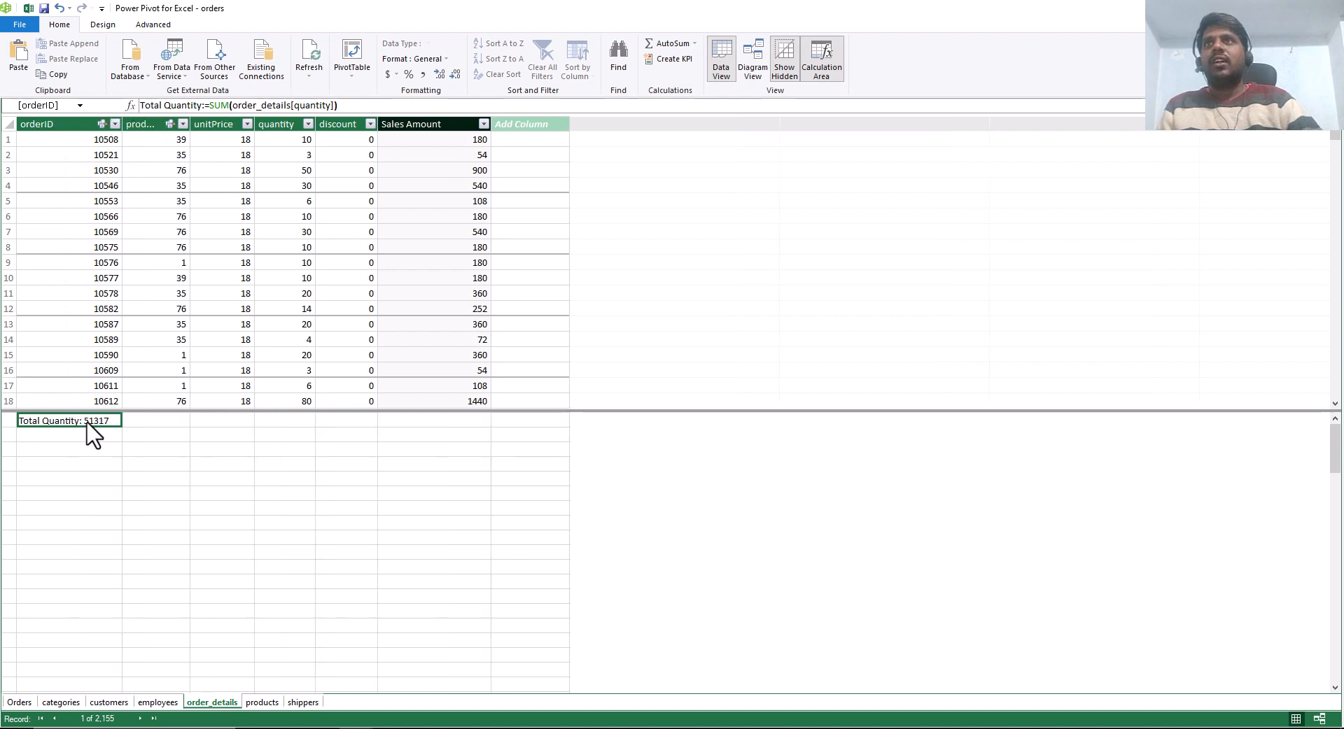
key(ctrl+2)
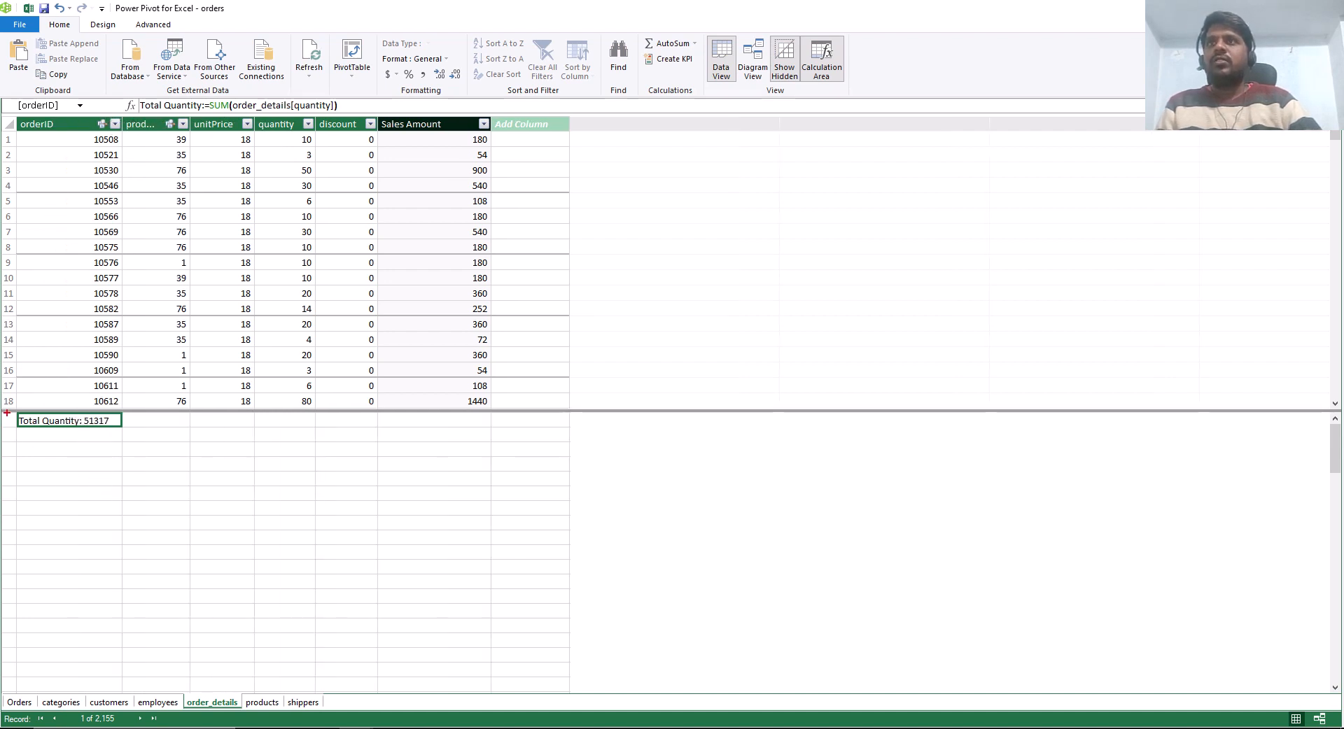
mouse_move(7, 413)
mouse_down()
mouse_move(132, 436)
mouse_move(135, 450)
mouse_move(148, 434)
mouse_up()
key(Escape)
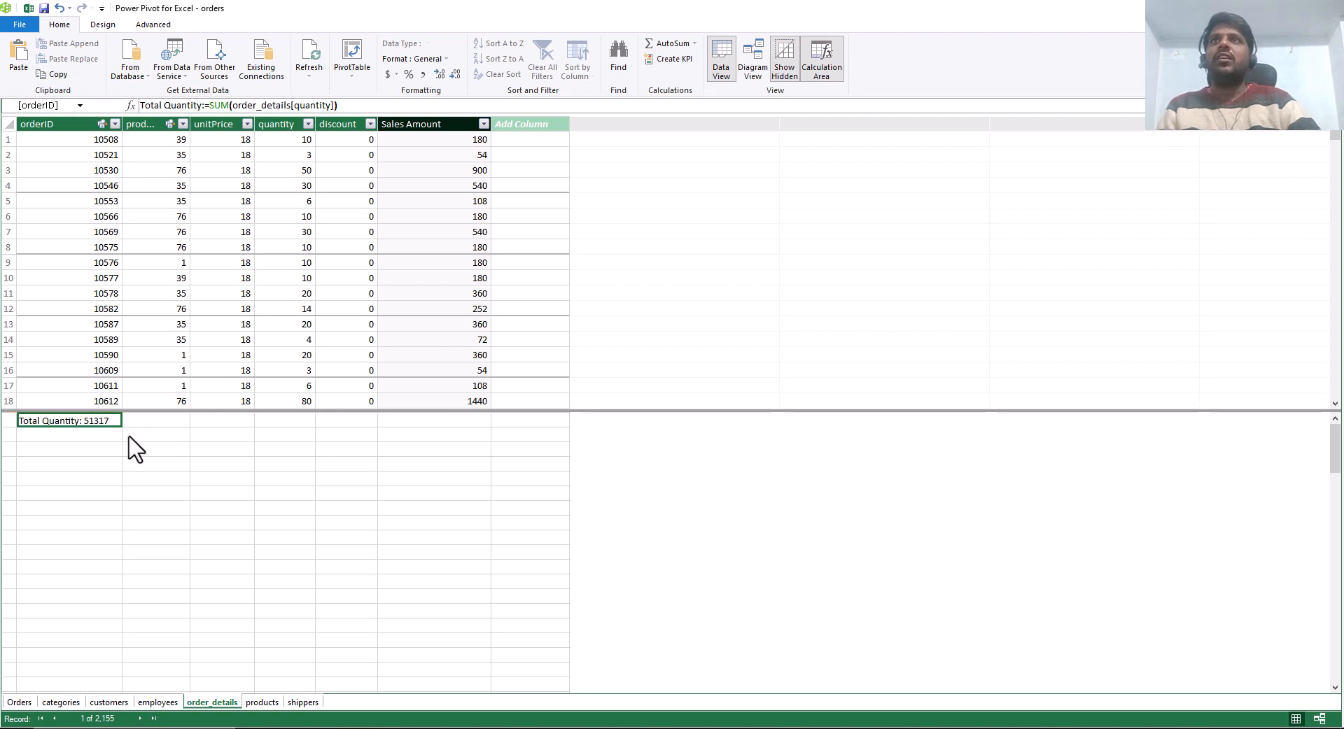
Create a Total Sales measure below Total Quantity as SUM(order_details[Sales Amount]), and widen the orderID column to fit it.
click(68, 441)
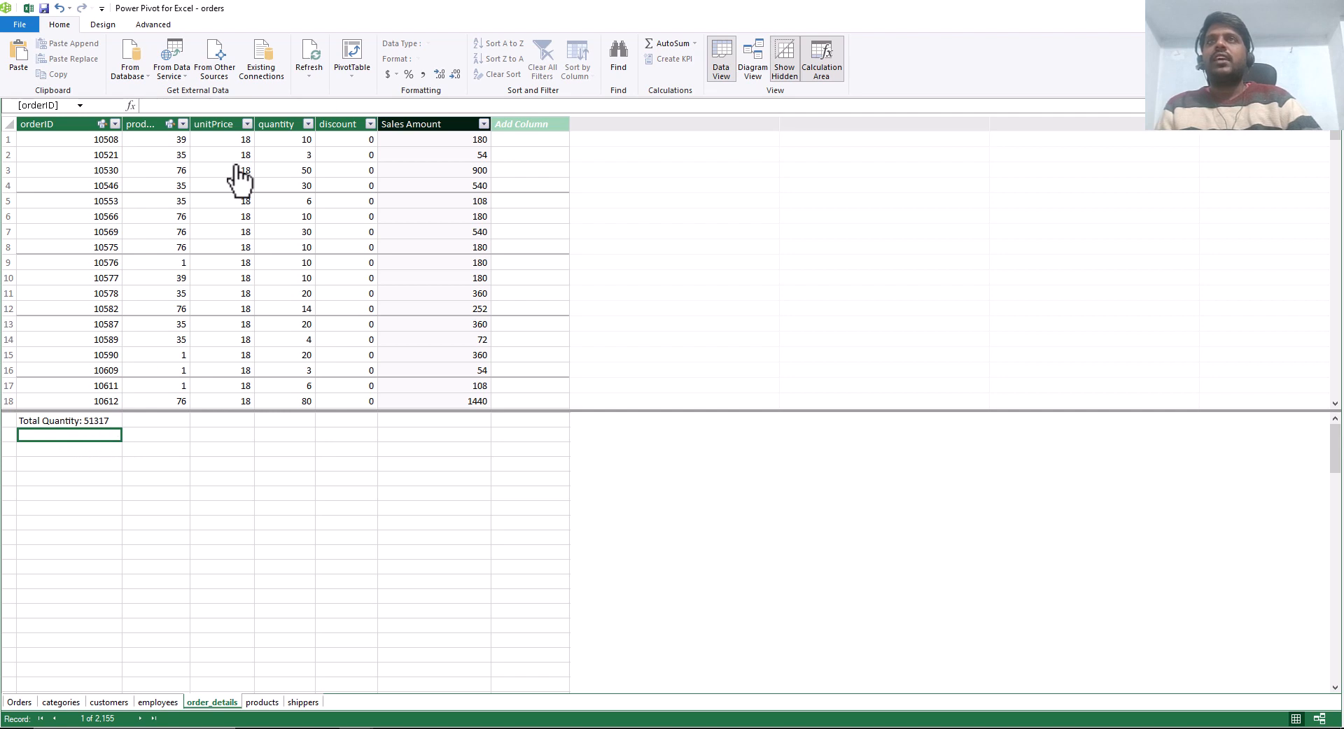
click(212, 109)
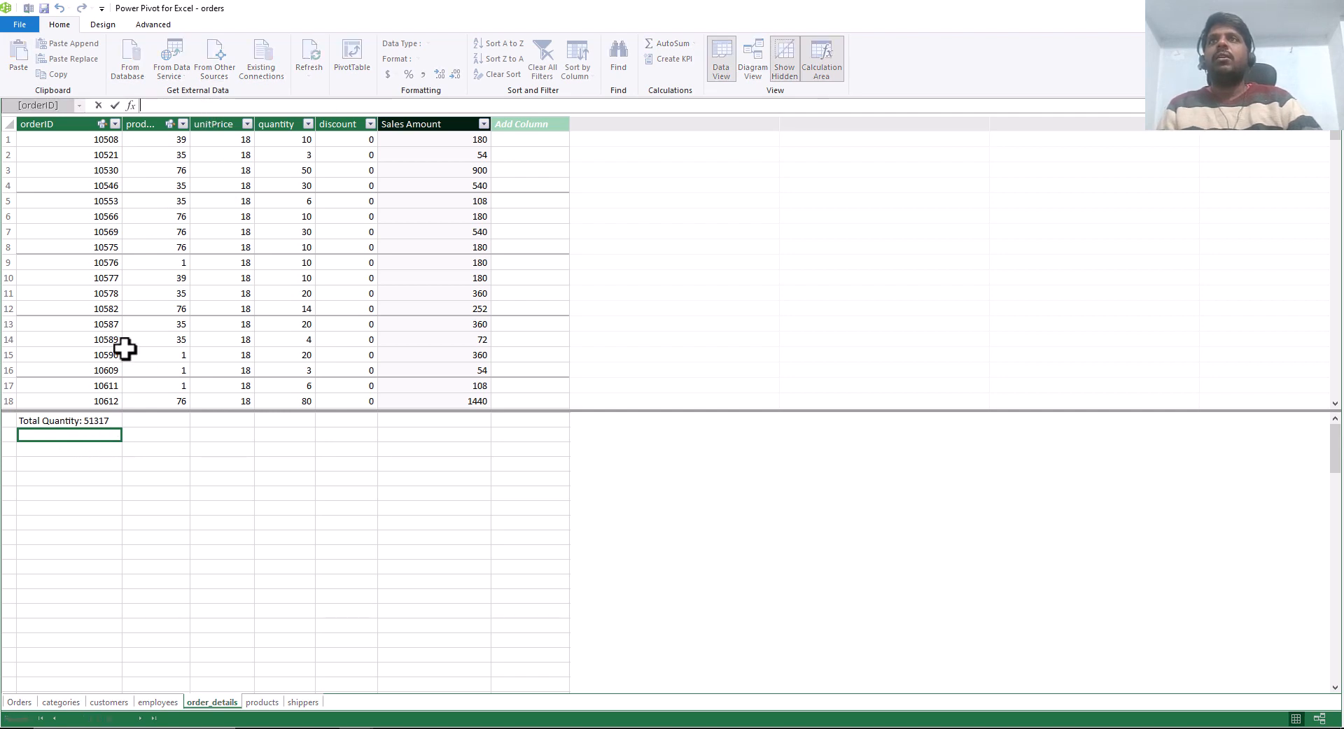
click(89, 432)
double_click(90, 433)
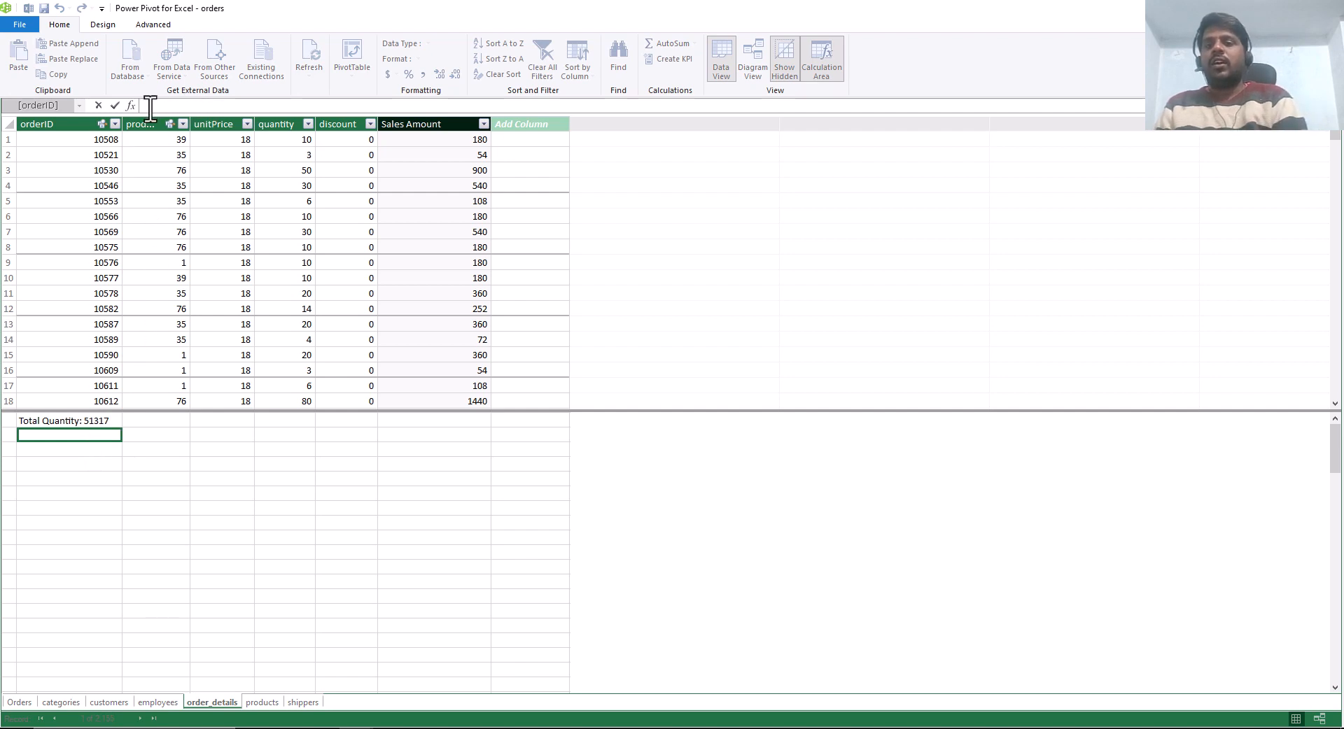
text(Total Sales:)
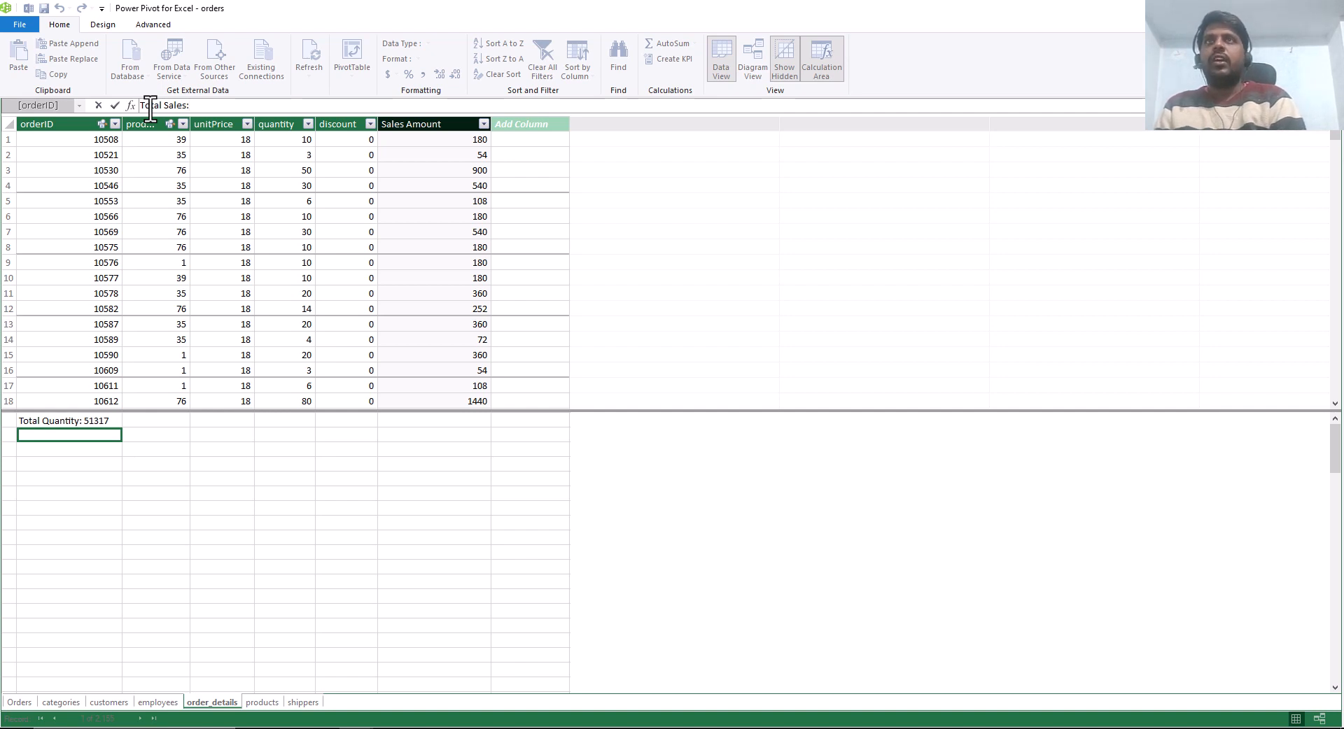
text( =)
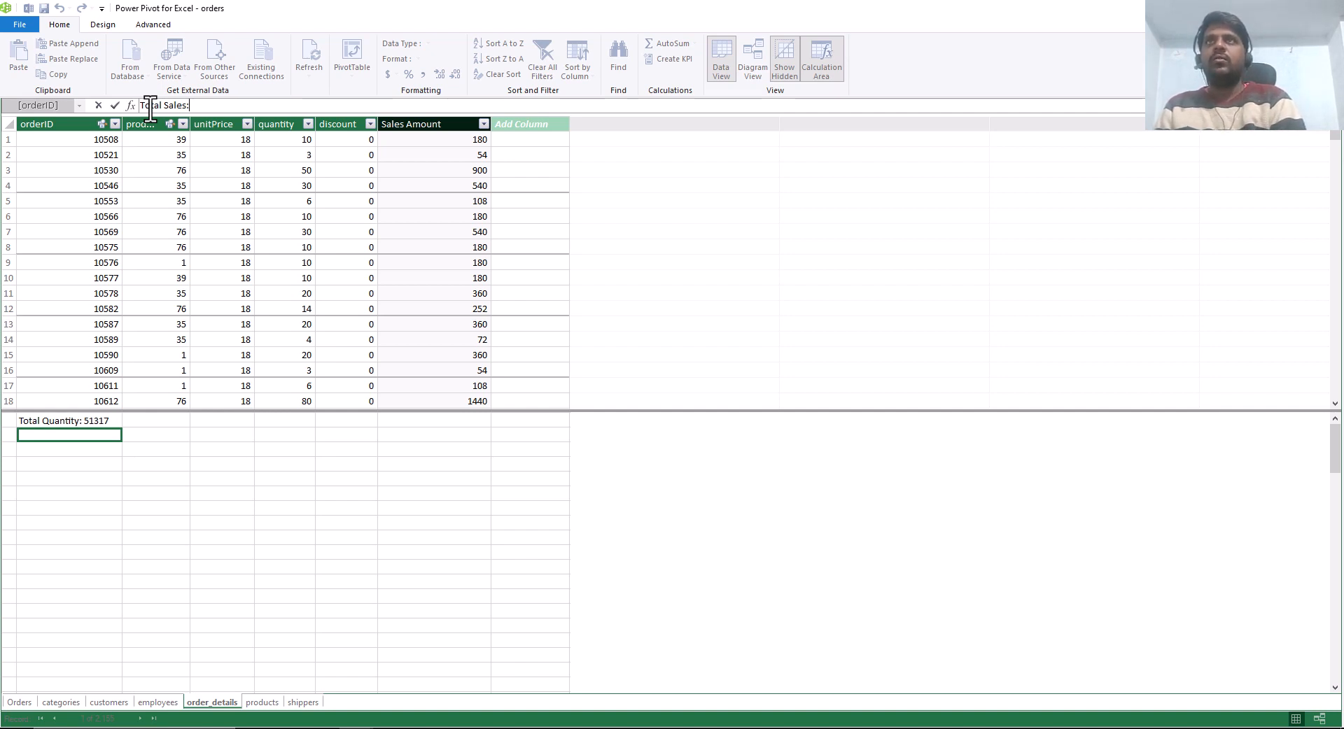
text(= SUM()
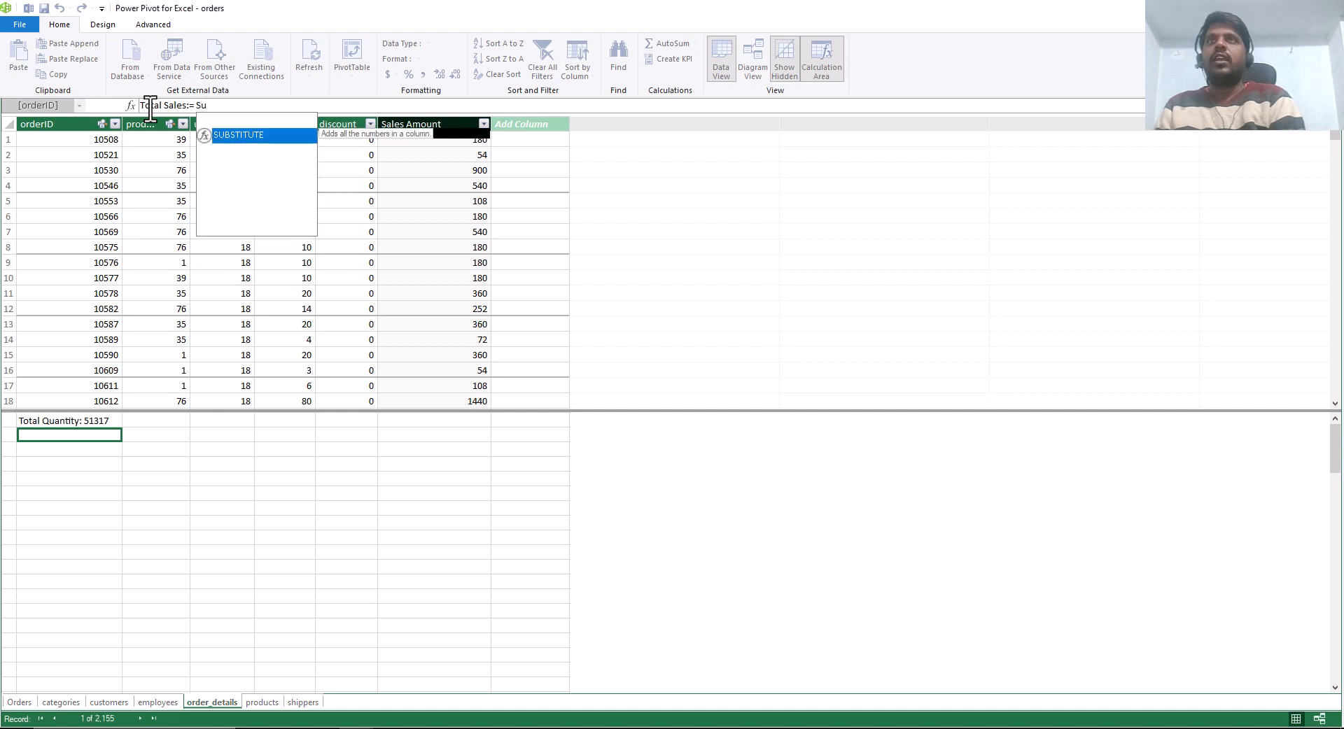
text(ales)
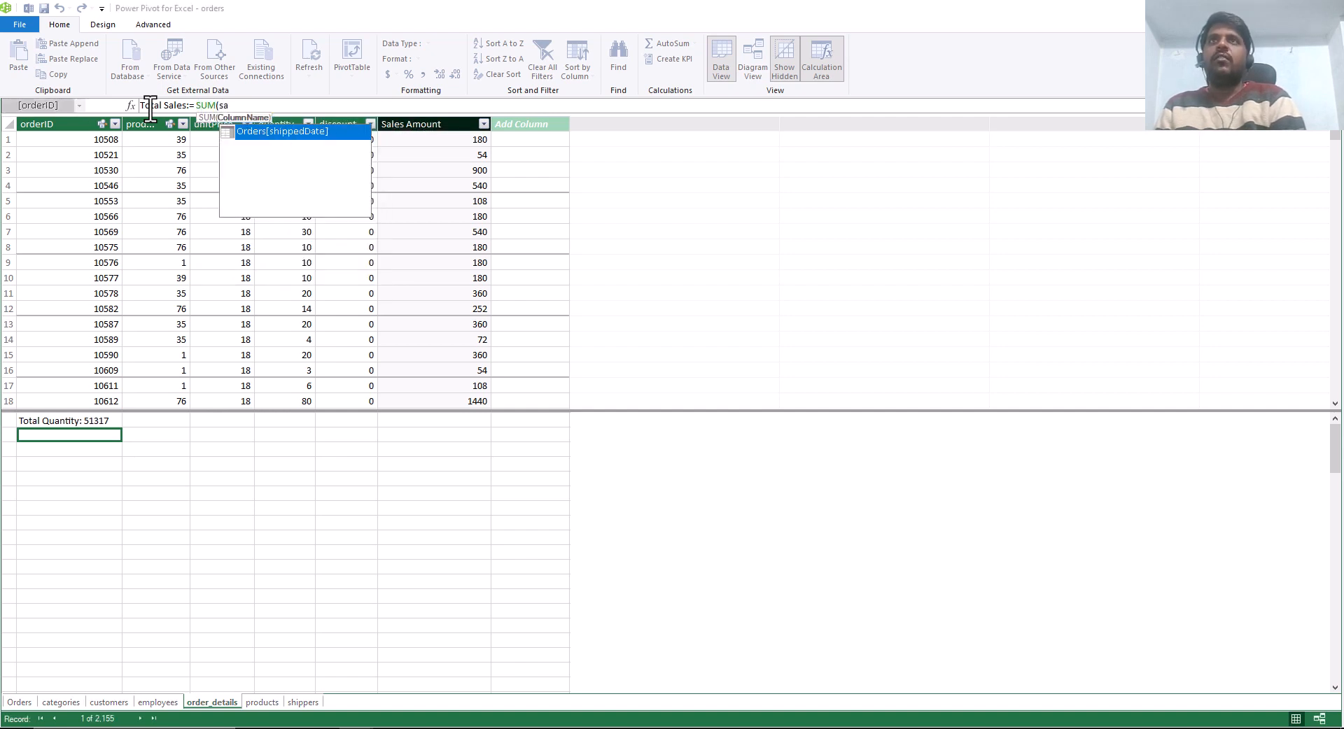
key(Tab)
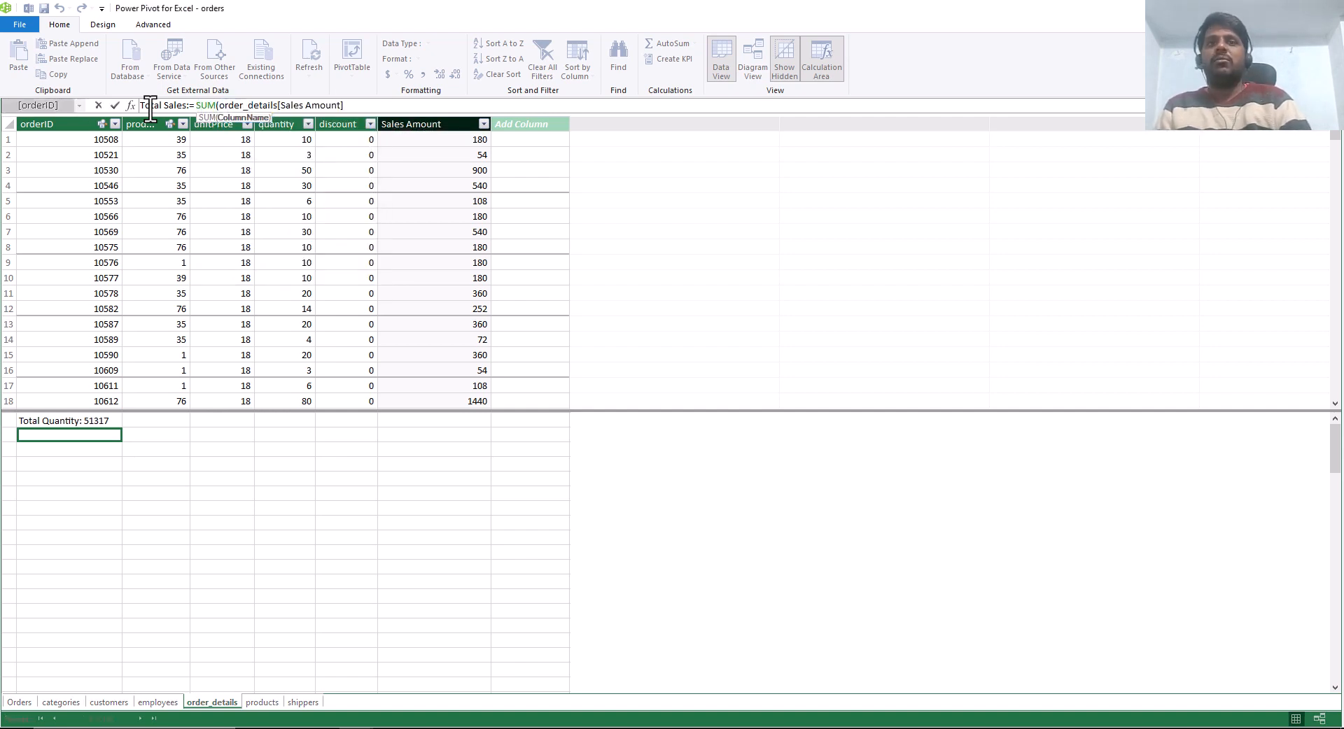
text())
key(Return)
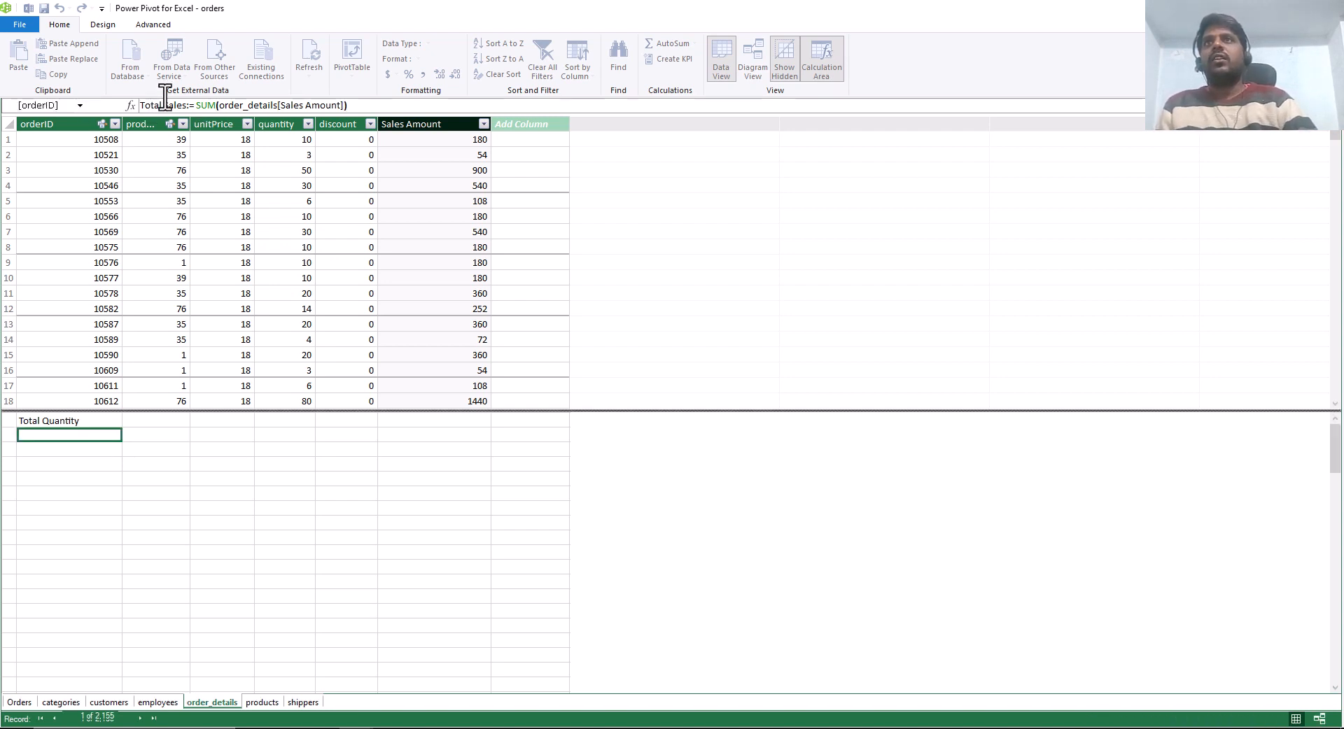
drag(123, 119, 147, 119)
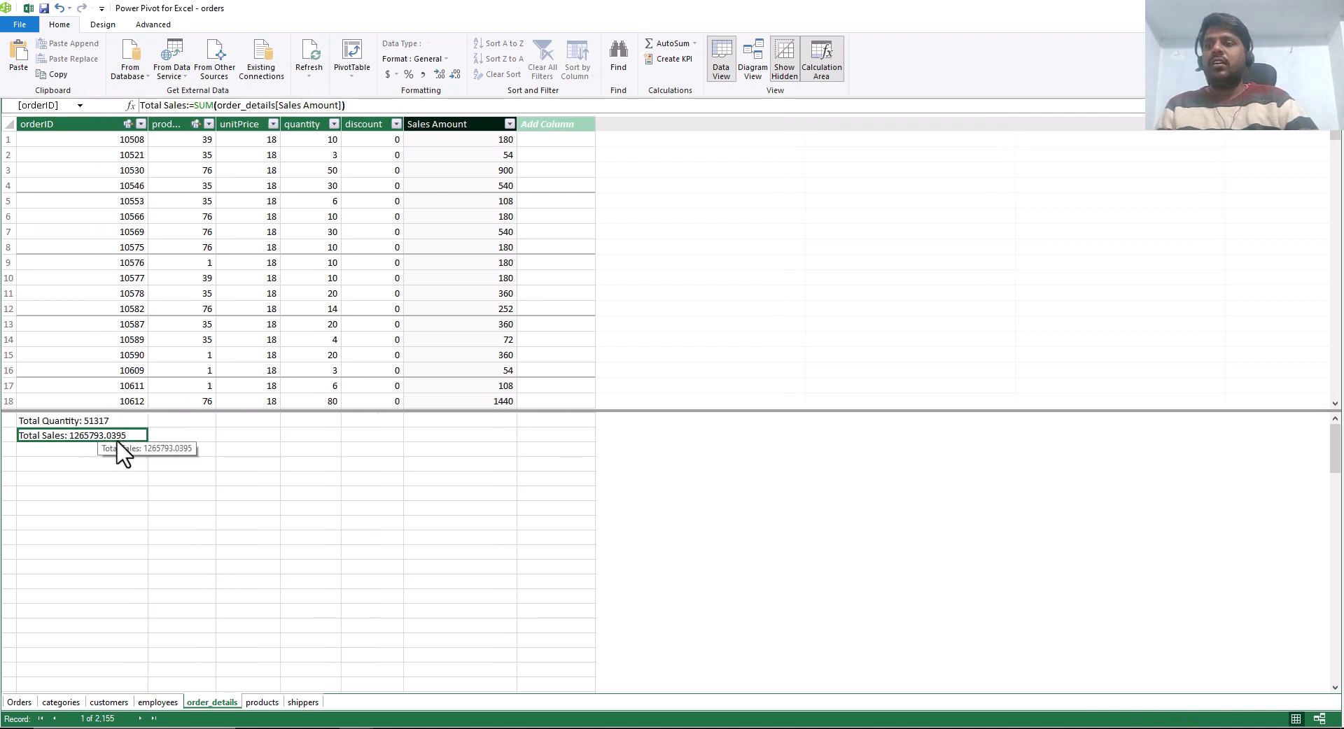
mouse_move(82, 439)
mouse_down()
mouse_move(129, 455)
mouse_move(141, 425)
mouse_move(139, 457)
mouse_up()
key(Escape)
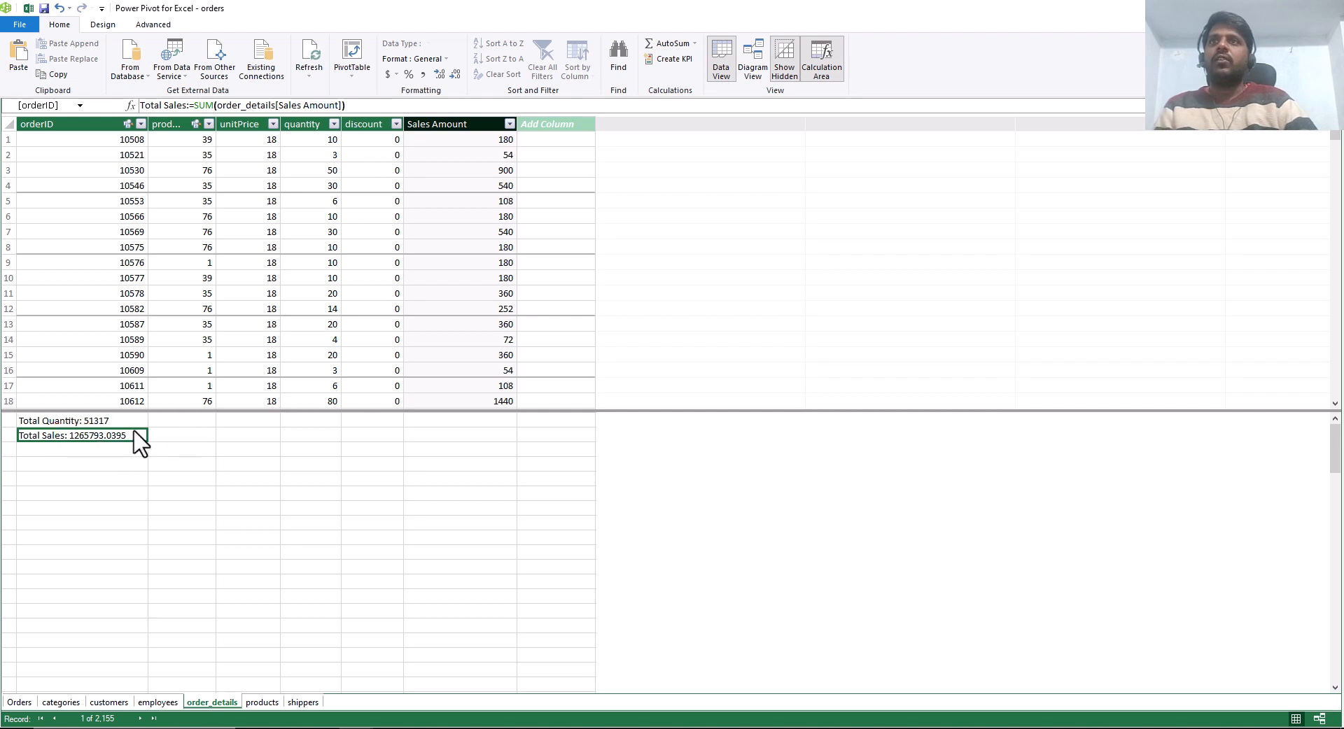
Format the Total Sales measure as $ English (United States) currency with no decimal places.
click(455, 72)
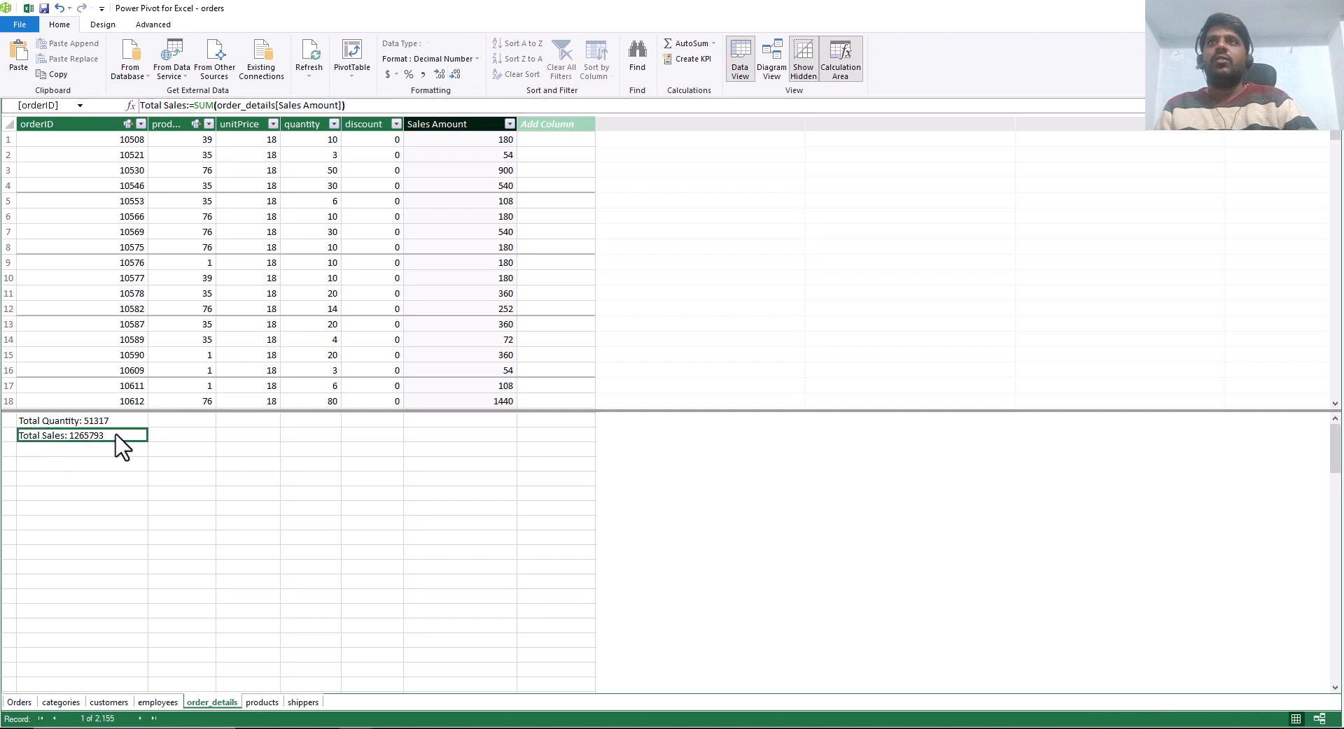
click(394, 75)
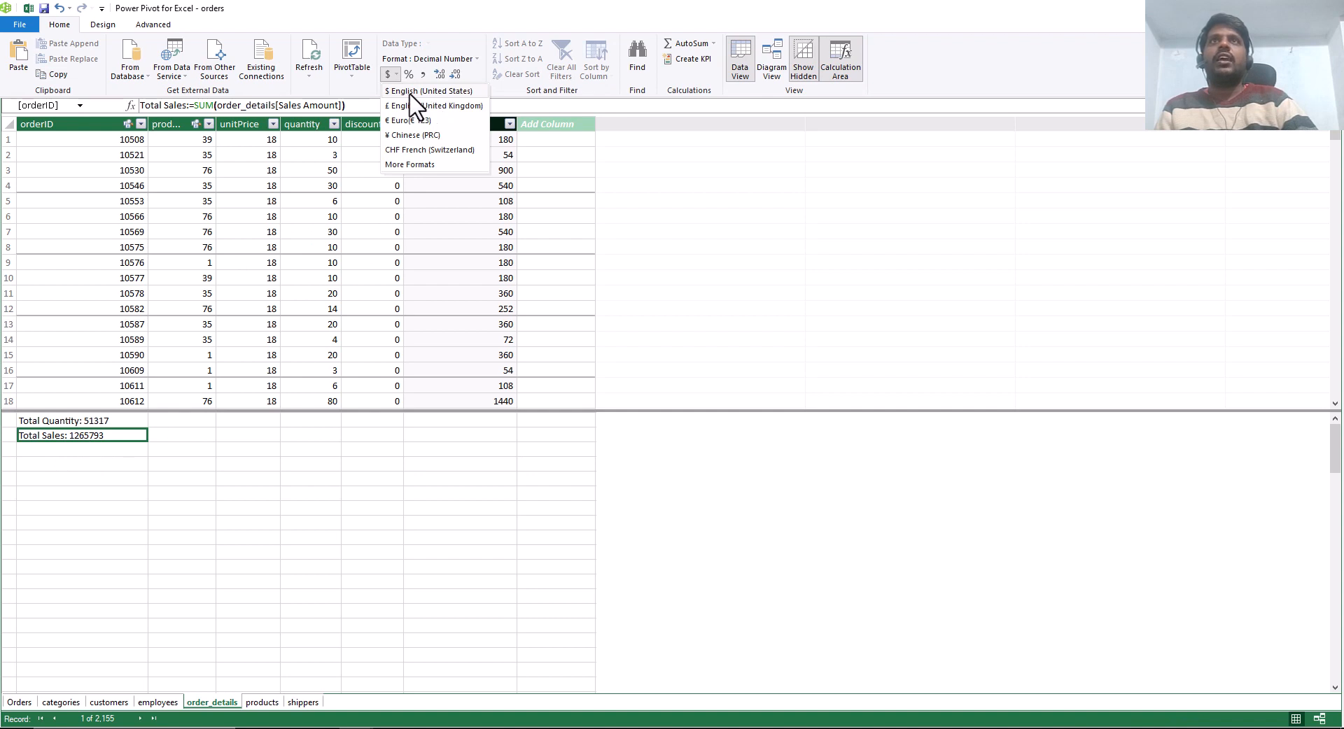
click(411, 93)
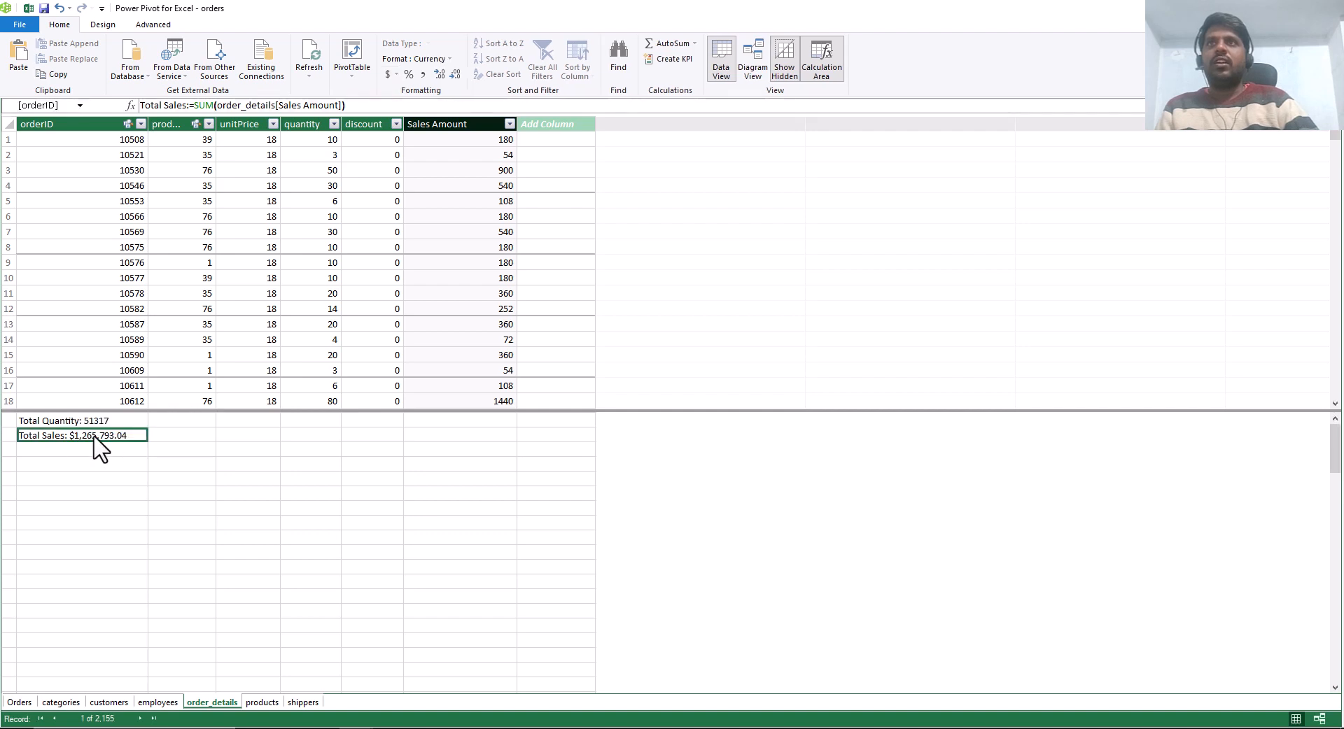
click(454, 75)
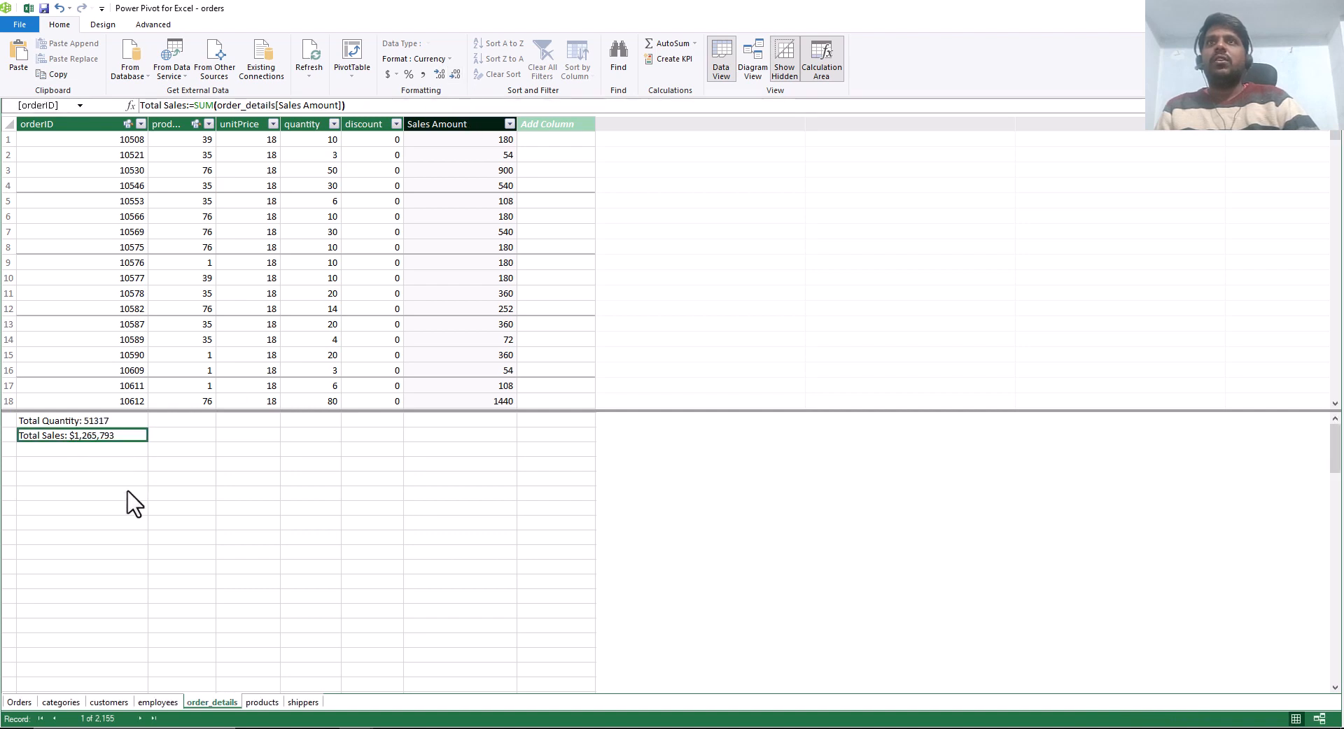
click(182, 450)
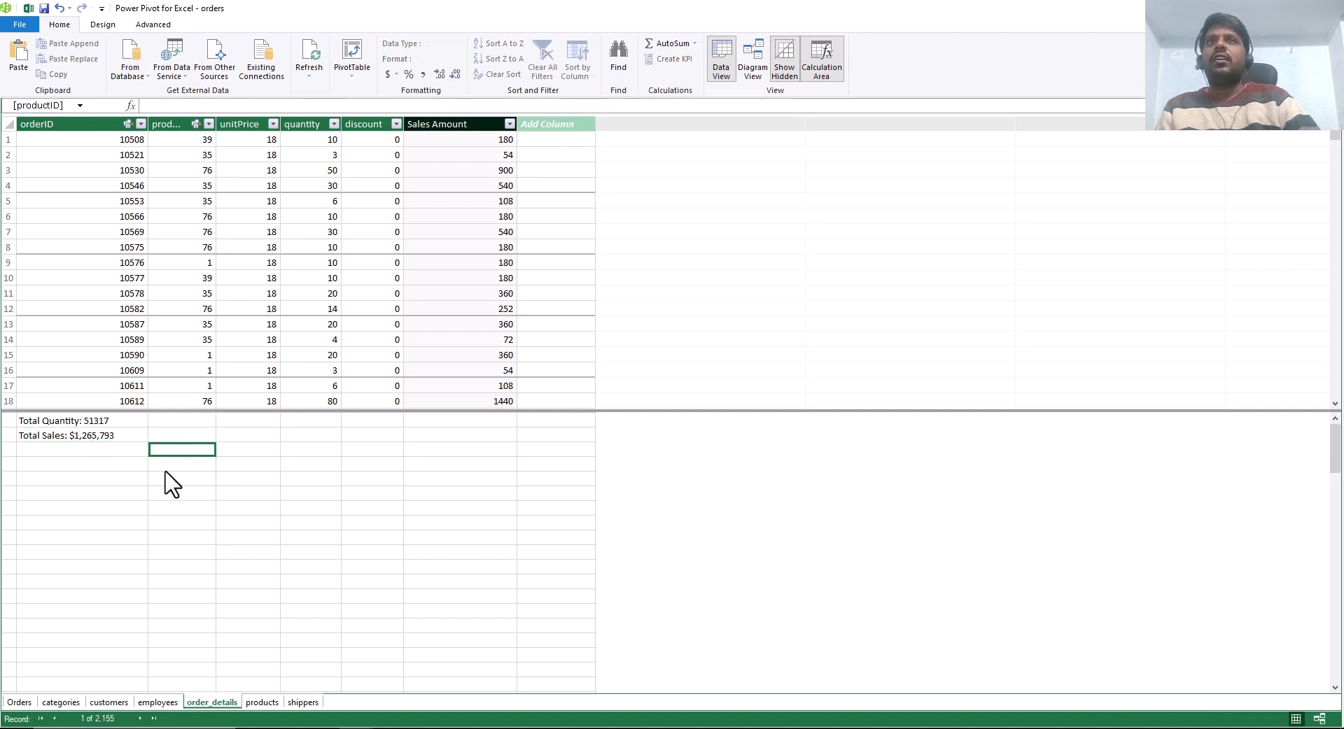
click(98, 454)
click(100, 479)
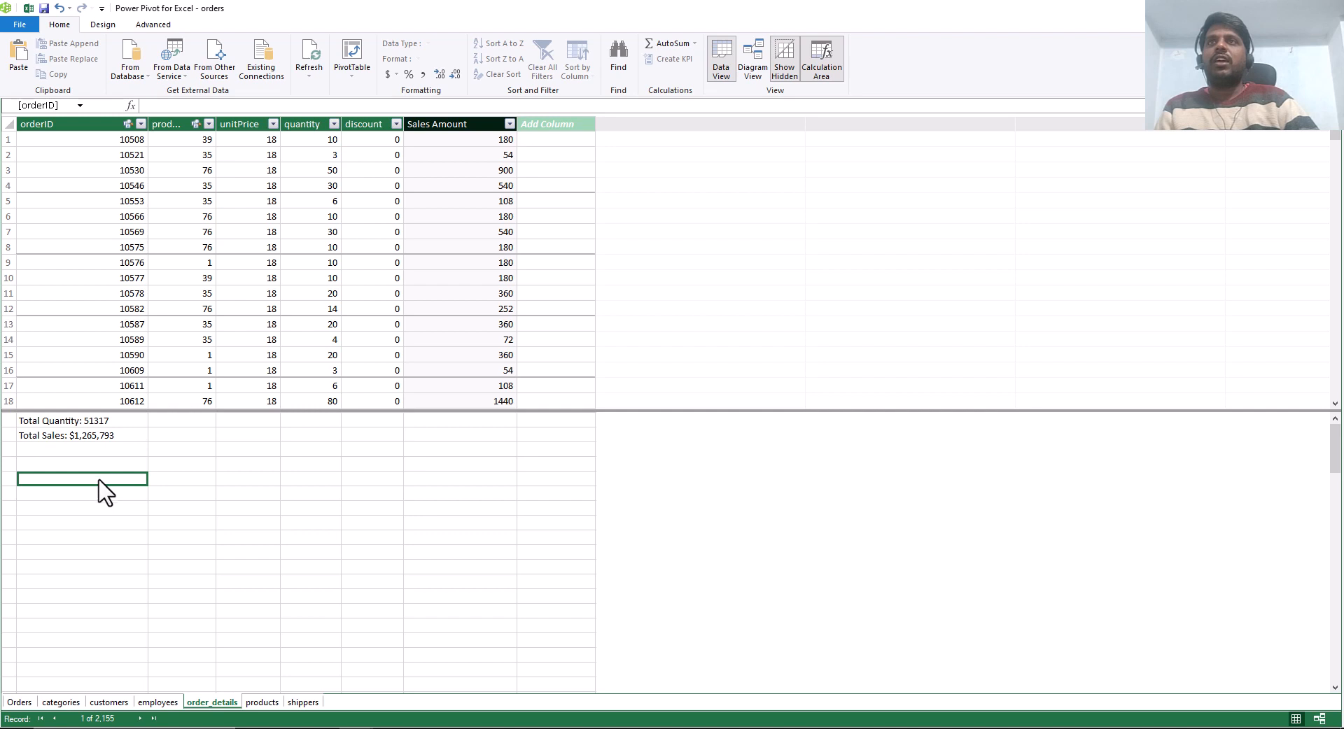
Create a PivotTable from the data model on a new worksheet in the Excel workbook.
click(354, 50)
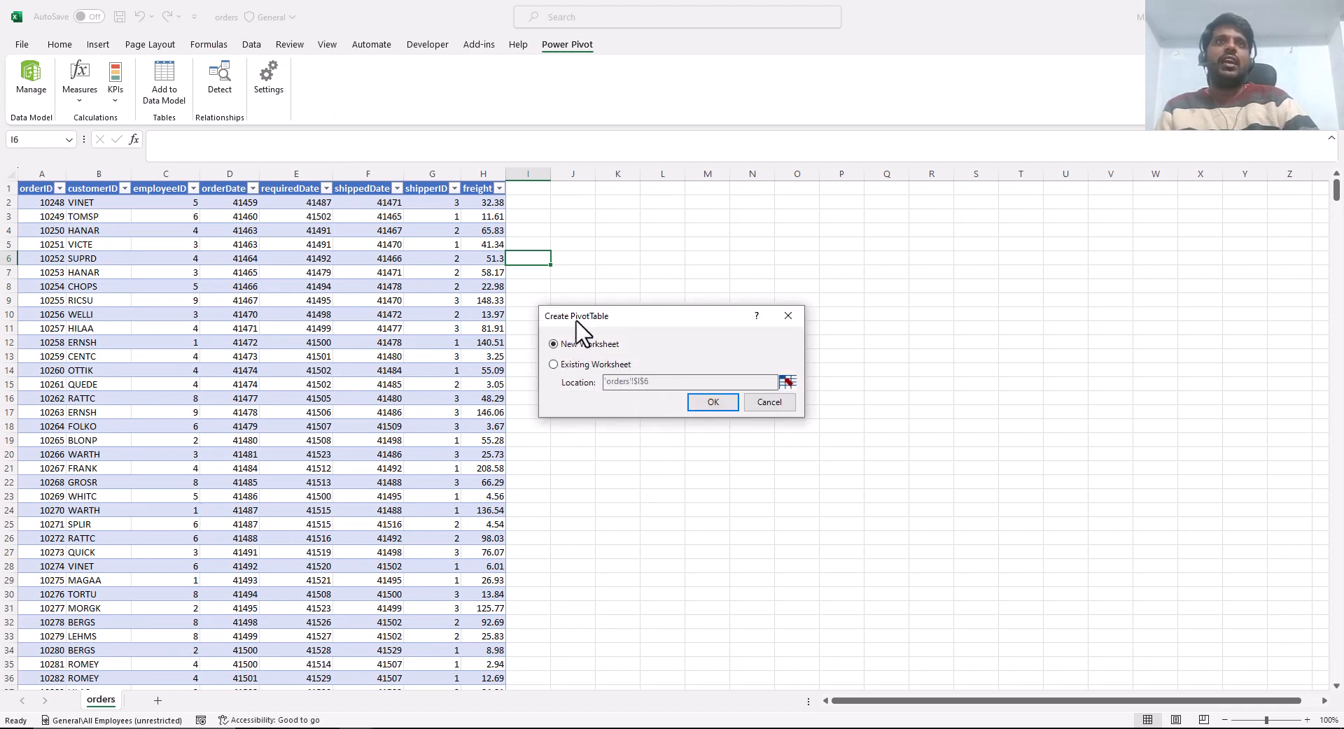
click(712, 402)
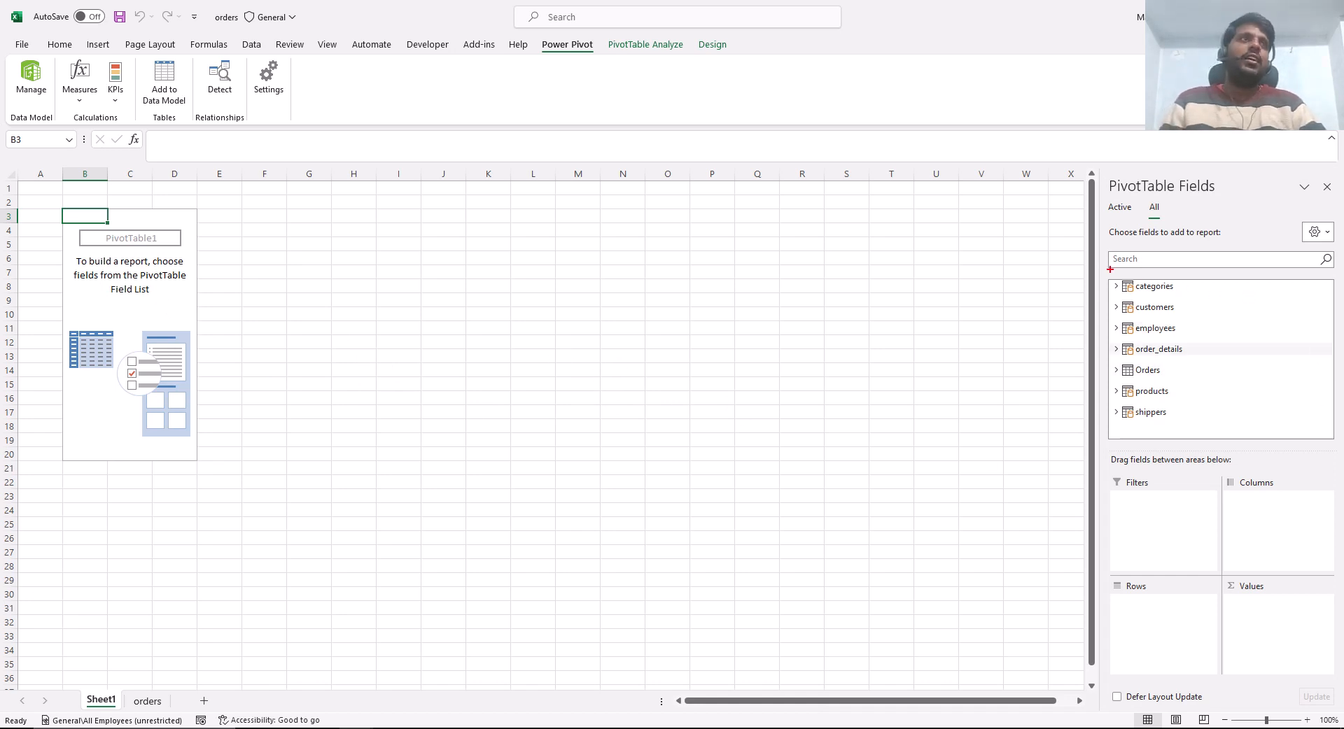
drag(1110, 268, 1218, 437)
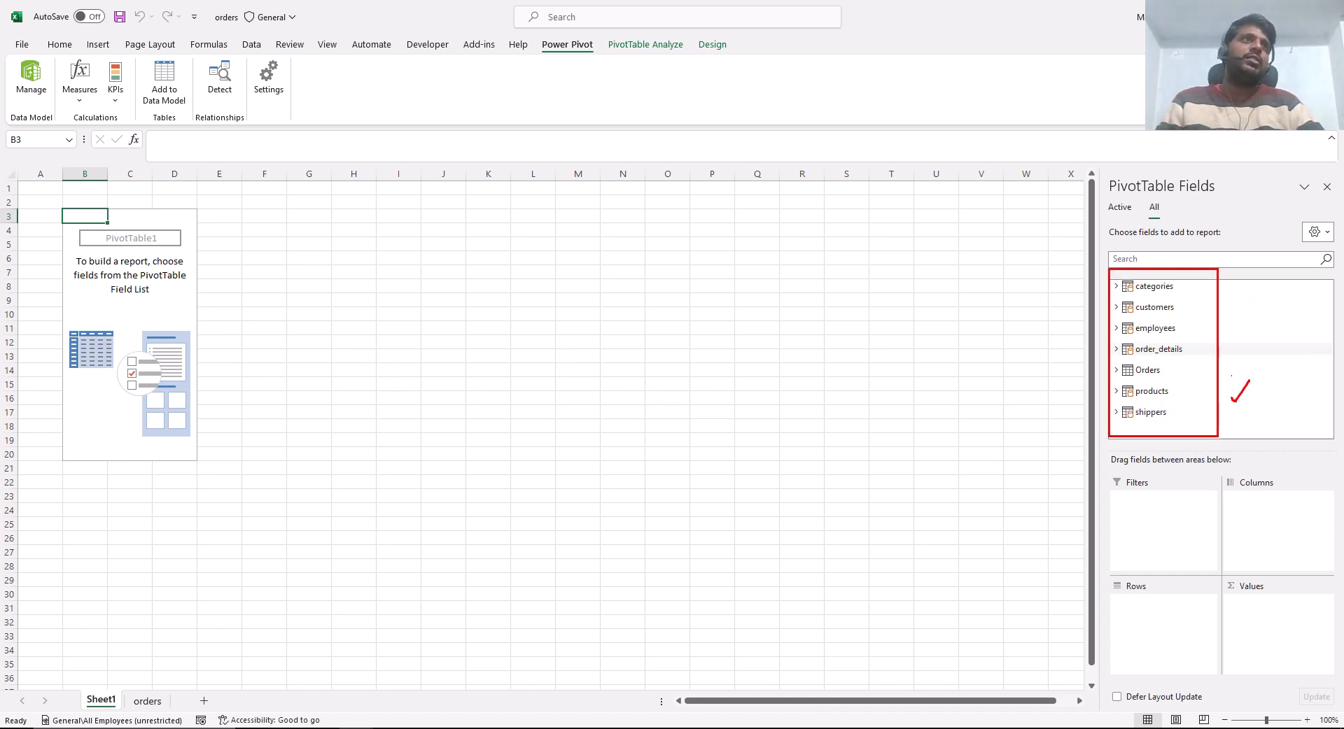
Expand the order_details table in the PivotTable field list to reach its measures.
key(Escape)
click(1117, 349)
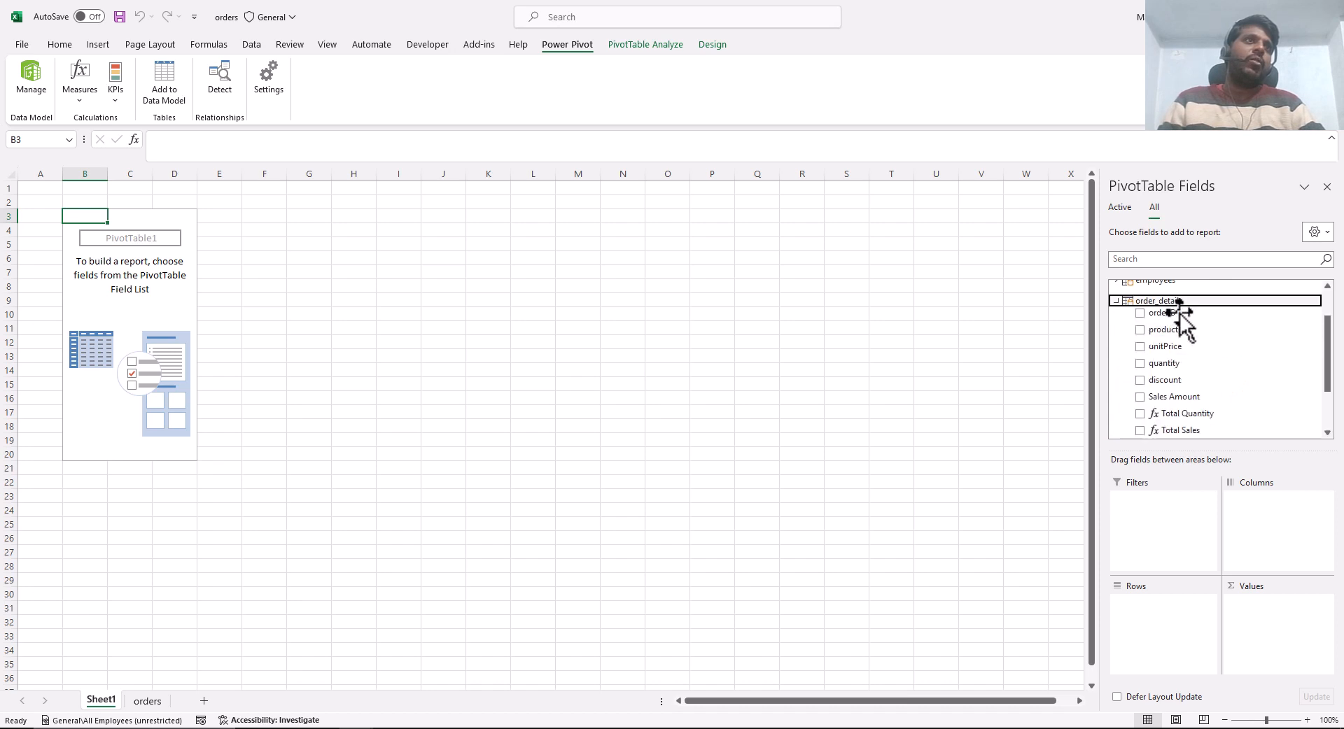
scroll(1197, 350, down, 3)
key(ctrl+2)
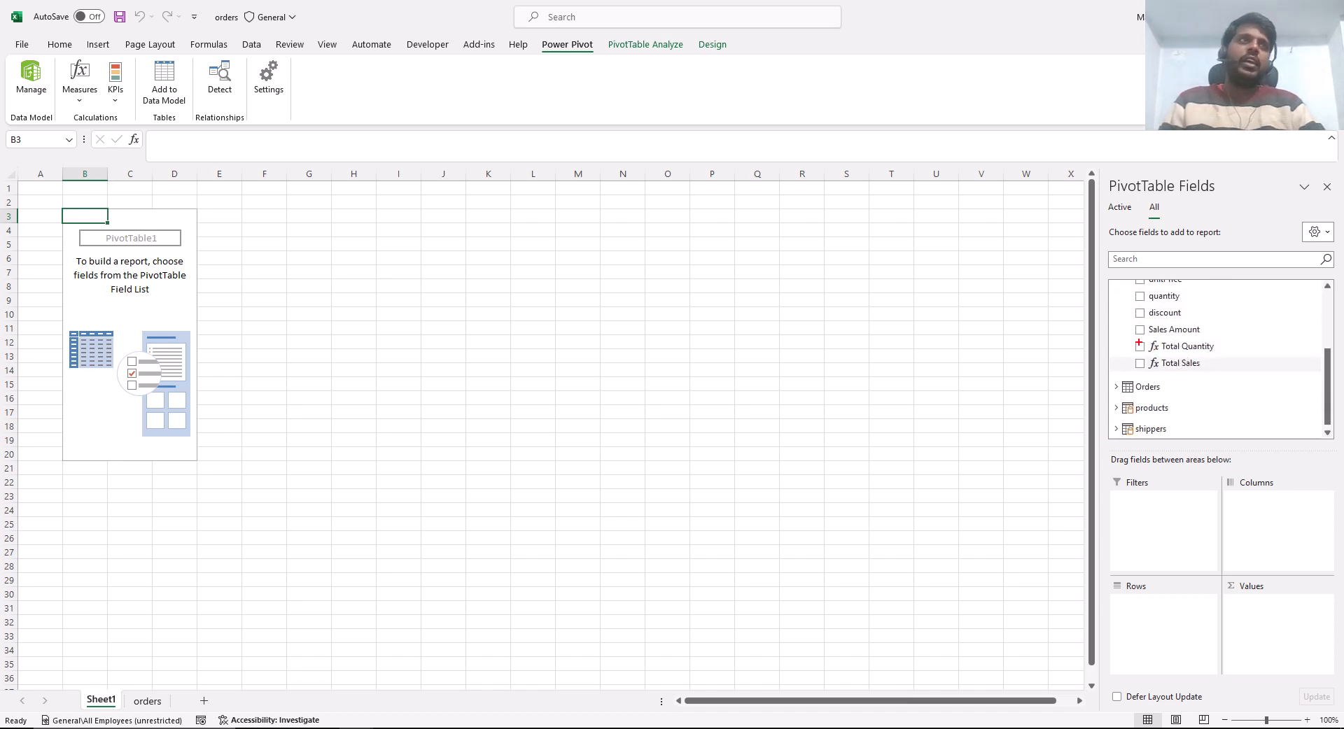
drag(1118, 333, 1233, 377)
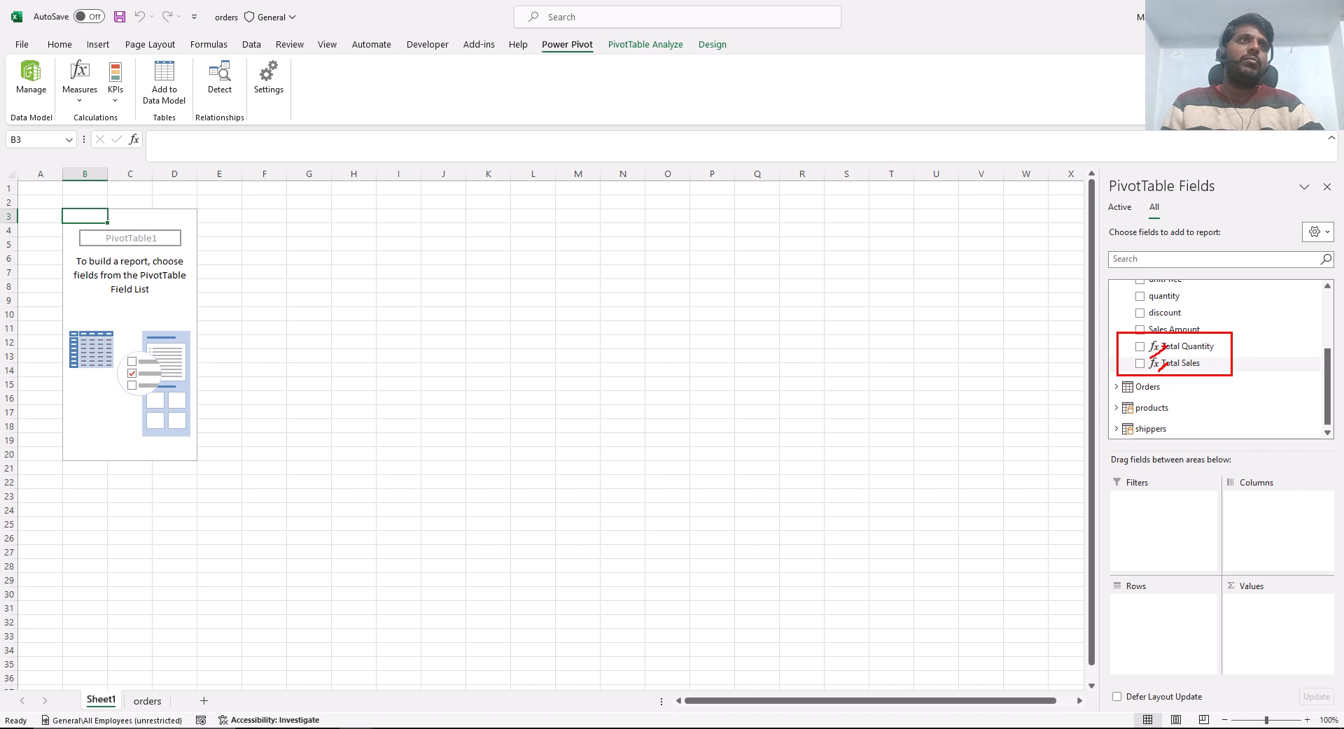
key(Escape)
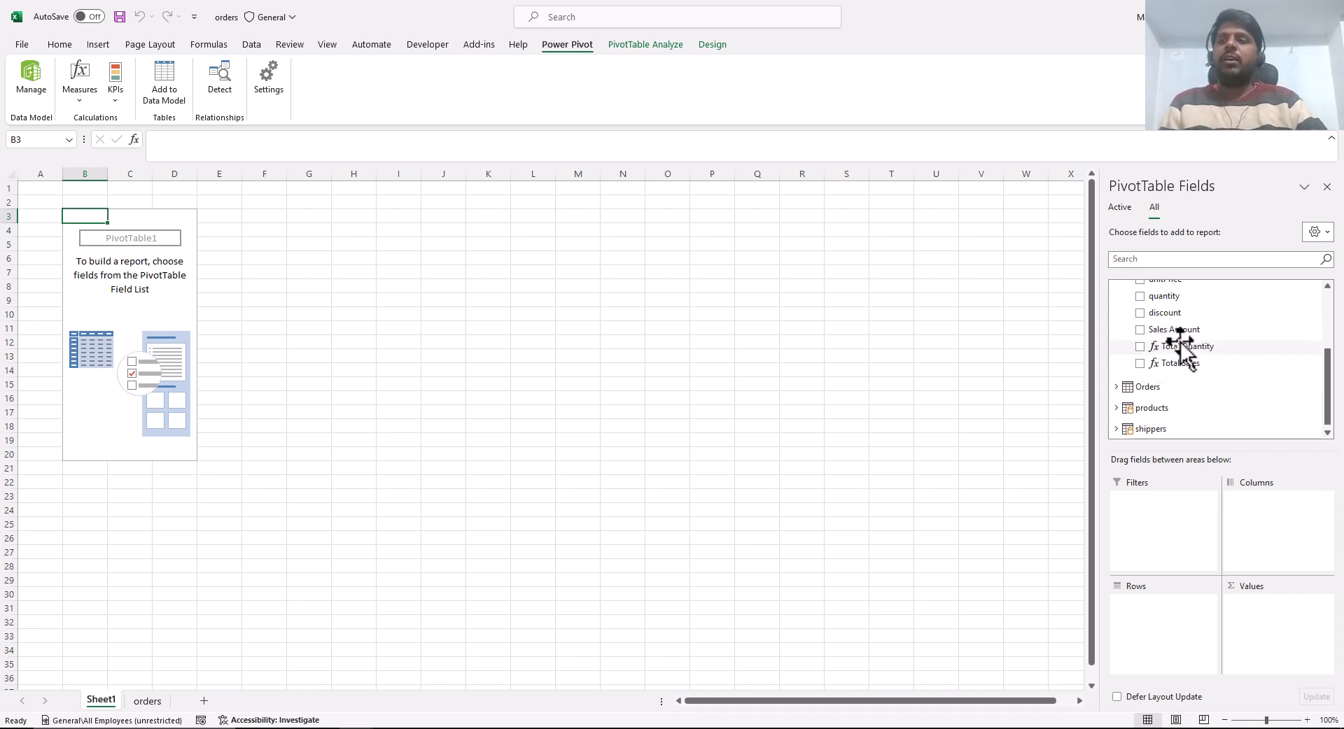
key(ctrl+2)
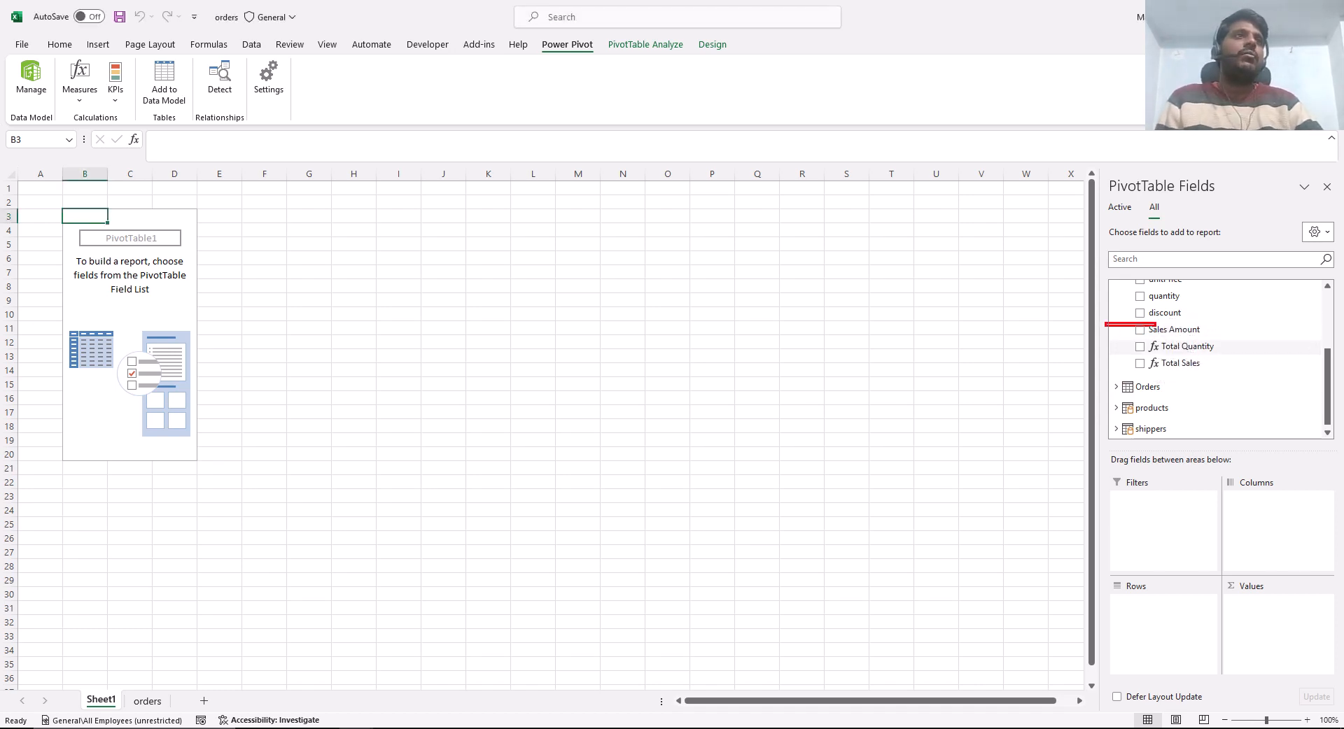
drag(1156, 324, 1207, 341)
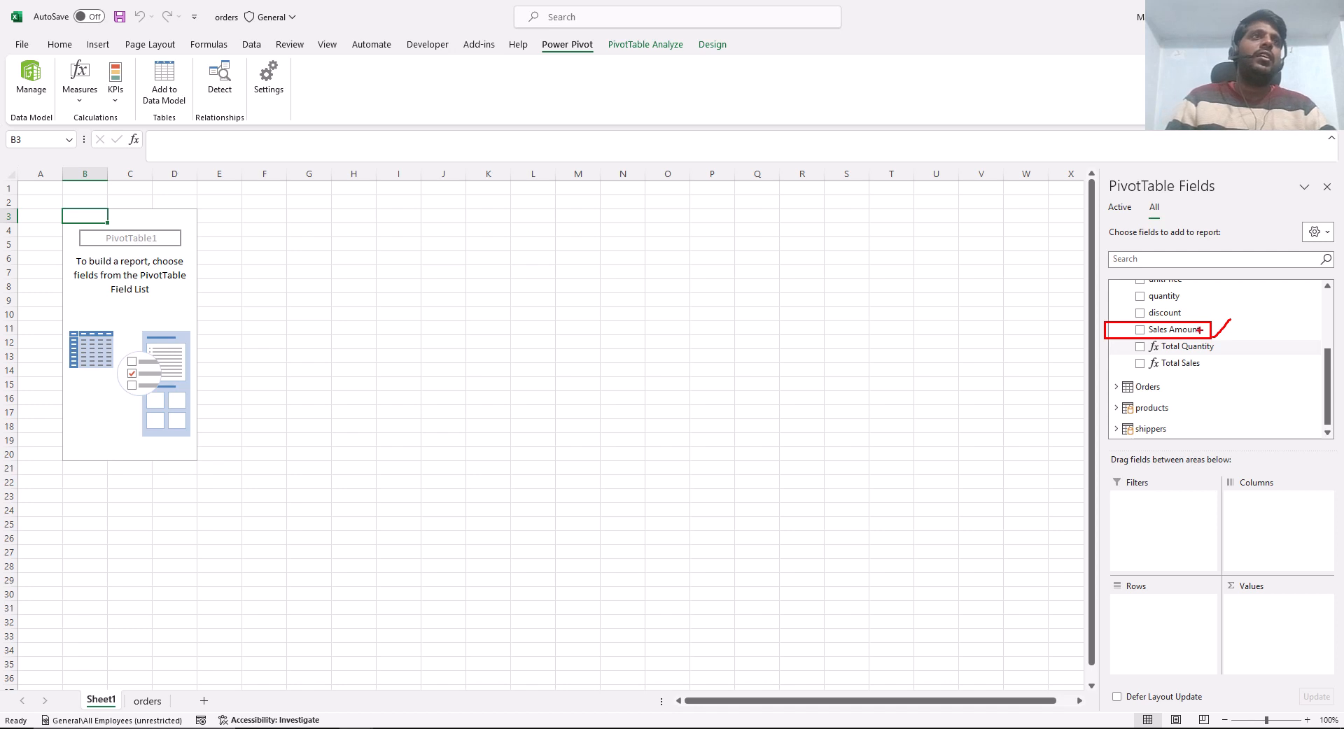
key(Escape)
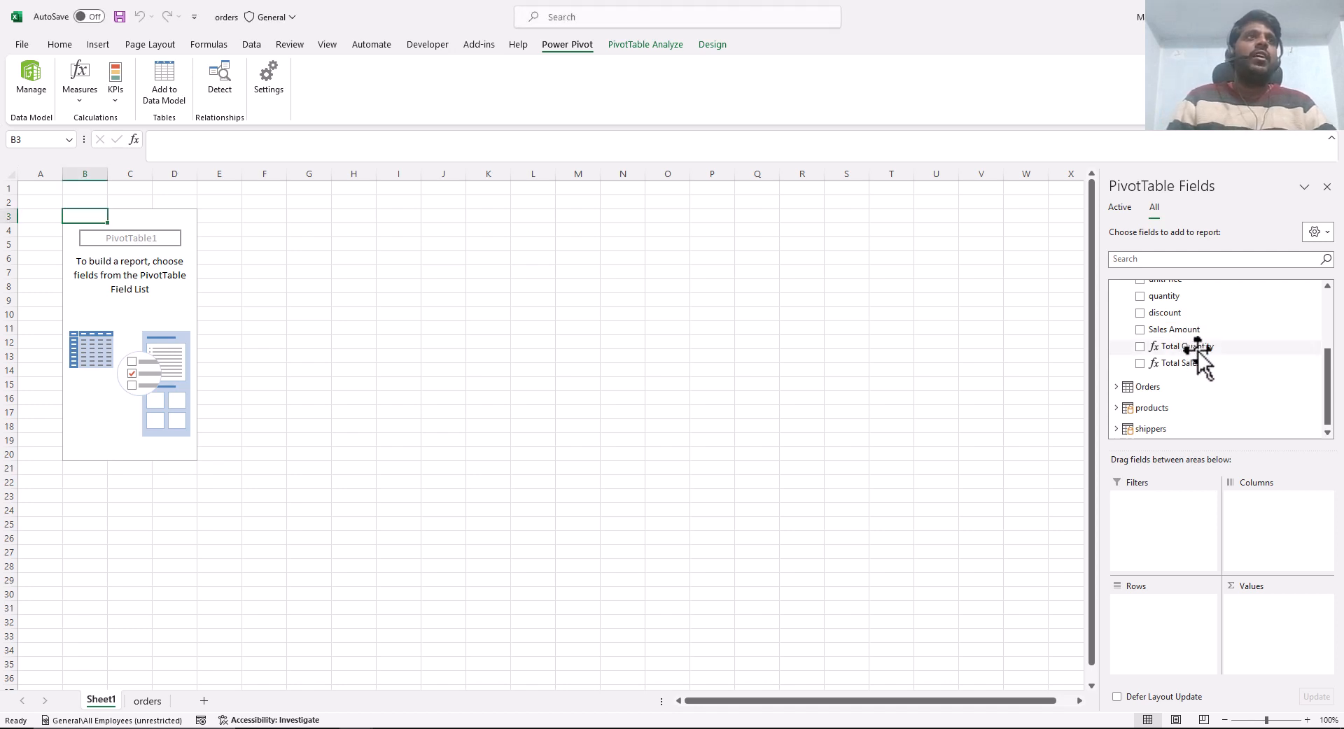
Add the Total Quantity and Total Sales measures to the PivotTable's values, and collapse the order_details table.
drag(1198, 347, 1286, 600)
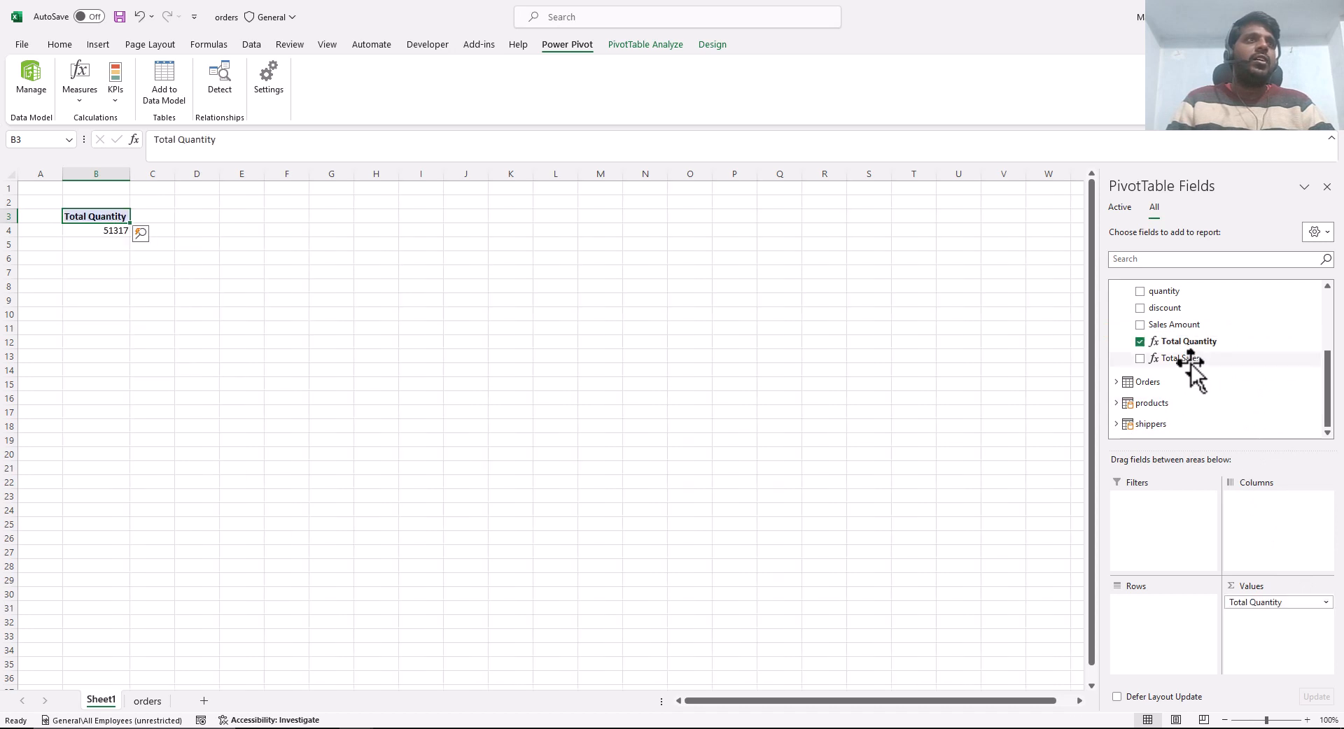
drag(1188, 357, 1282, 653)
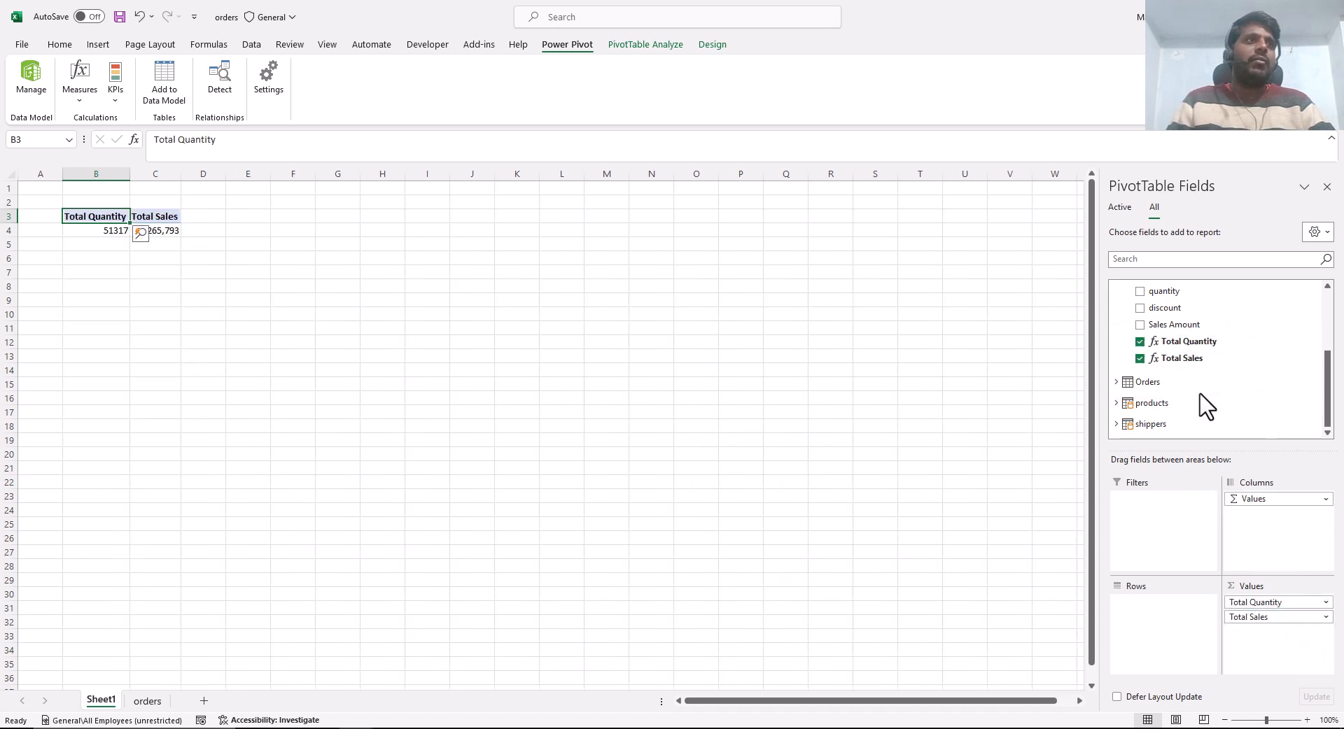
scroll(1200, 392, up, 3)
click(1117, 330)
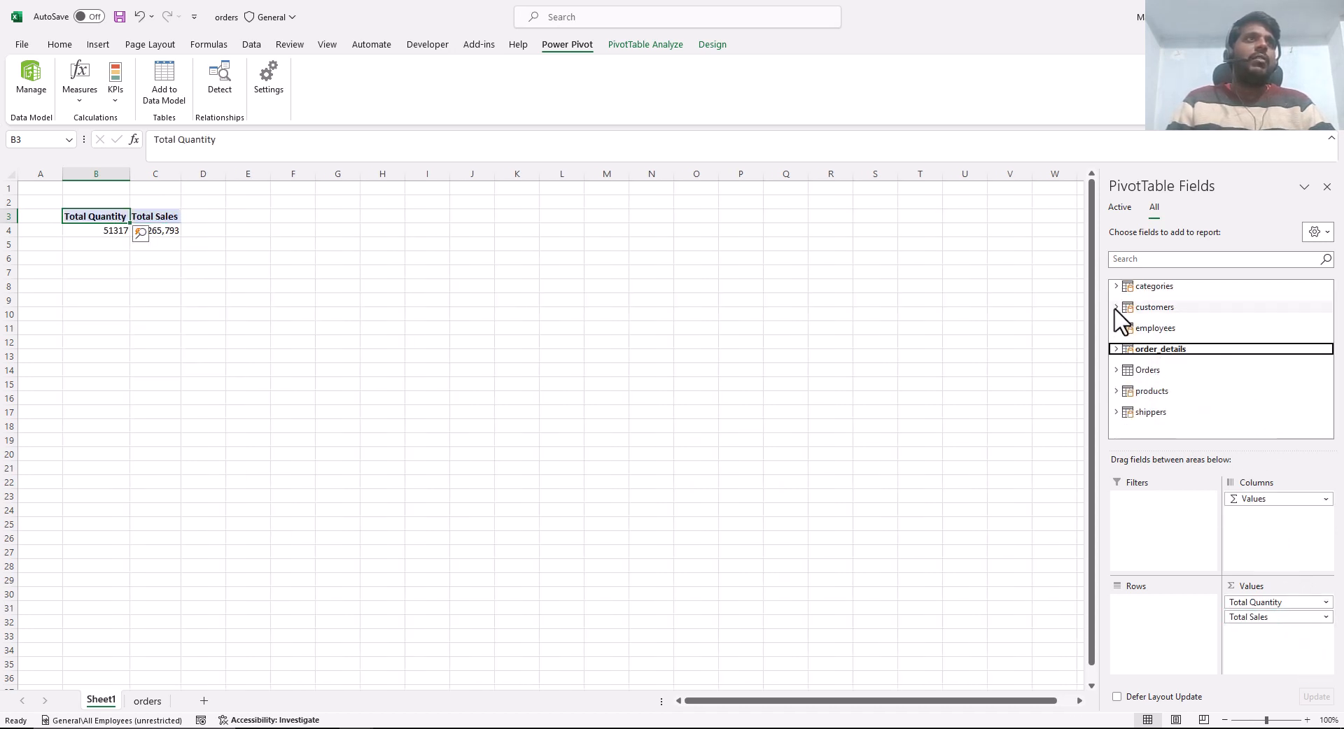
Add the Region hierarchy from the employees table to the PivotTable's rows.
click(1116, 307)
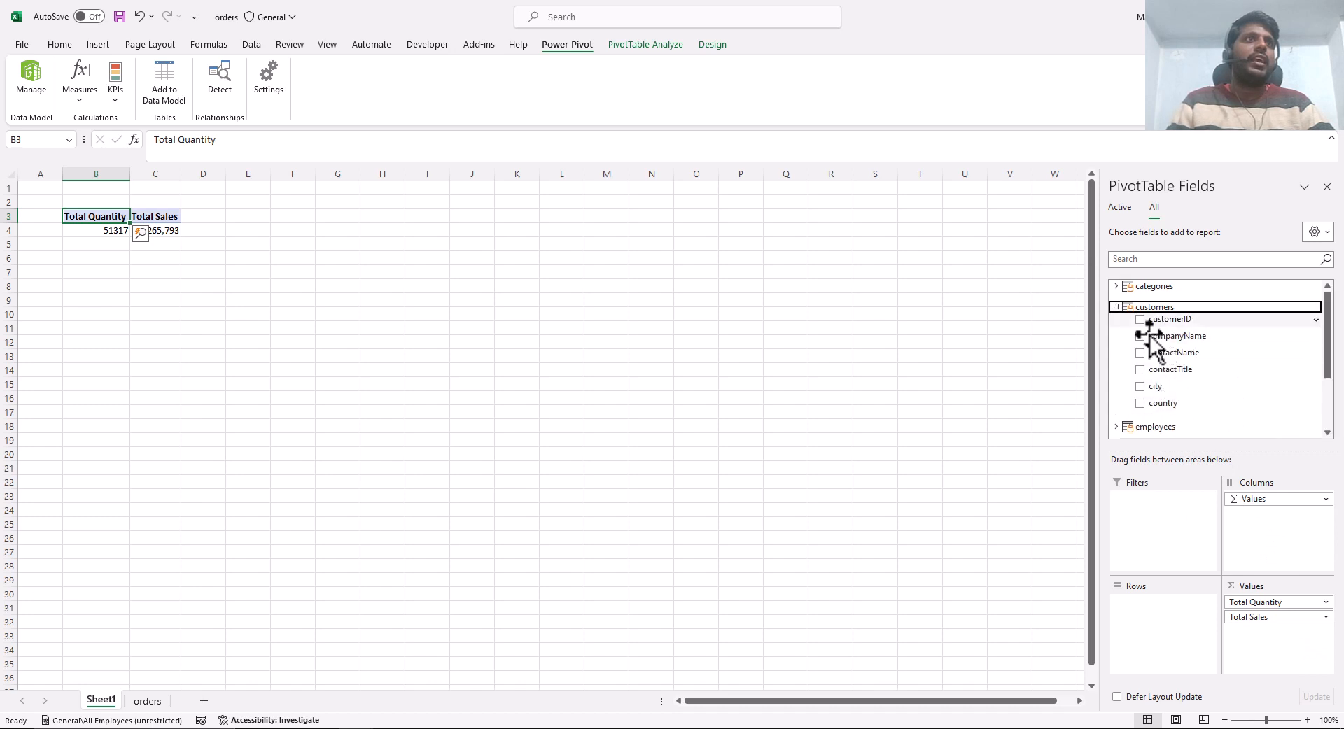
click(1117, 307)
click(1116, 328)
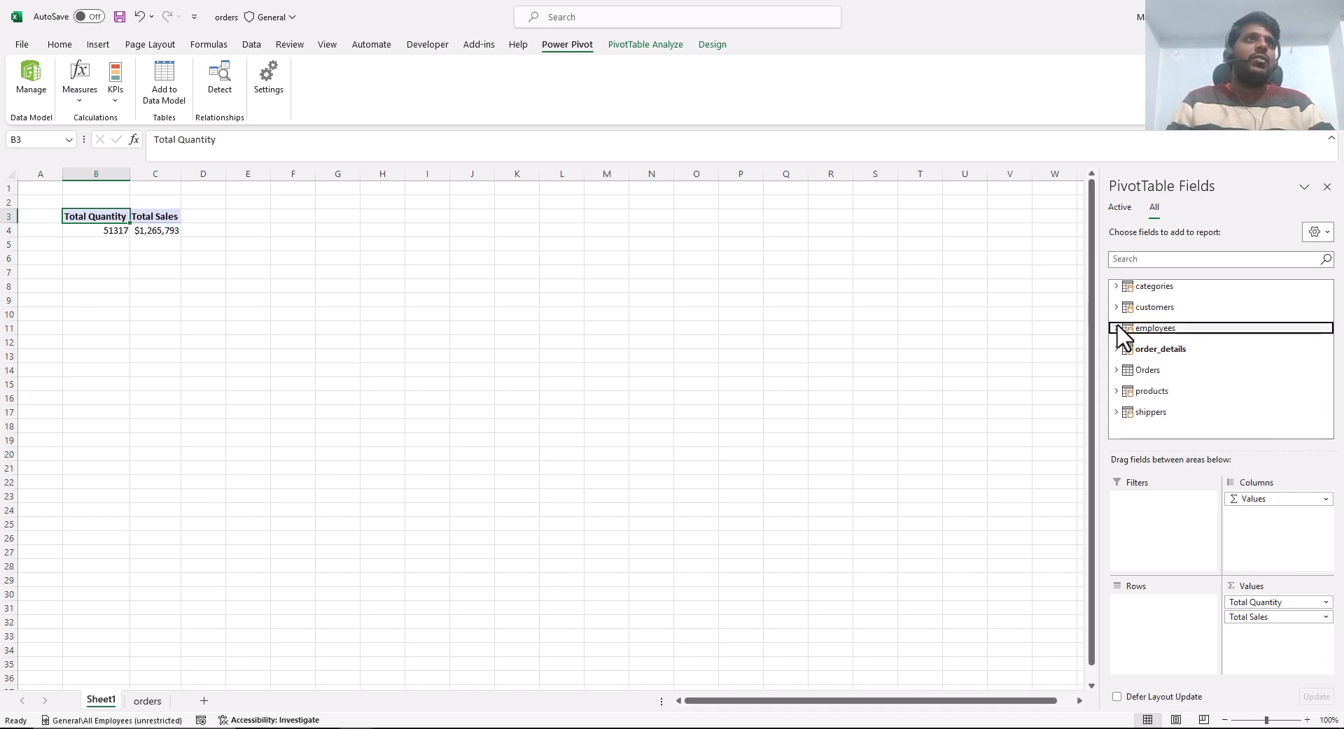
drag(1167, 341, 1145, 629)
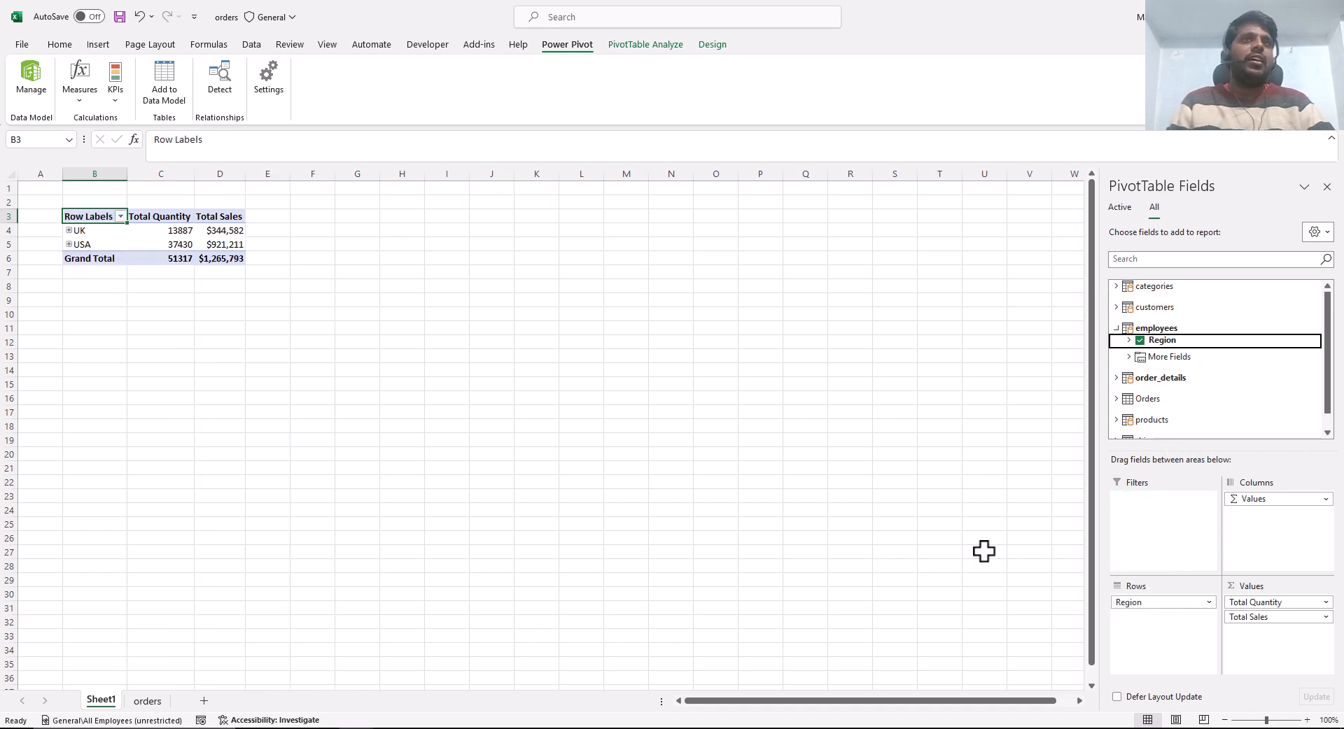
Expand the UK, London, USA and New York levels in the PivotTable down to the individual employees.
scroll(168, 301, up, 1)
scroll(168, 301, up, 4)
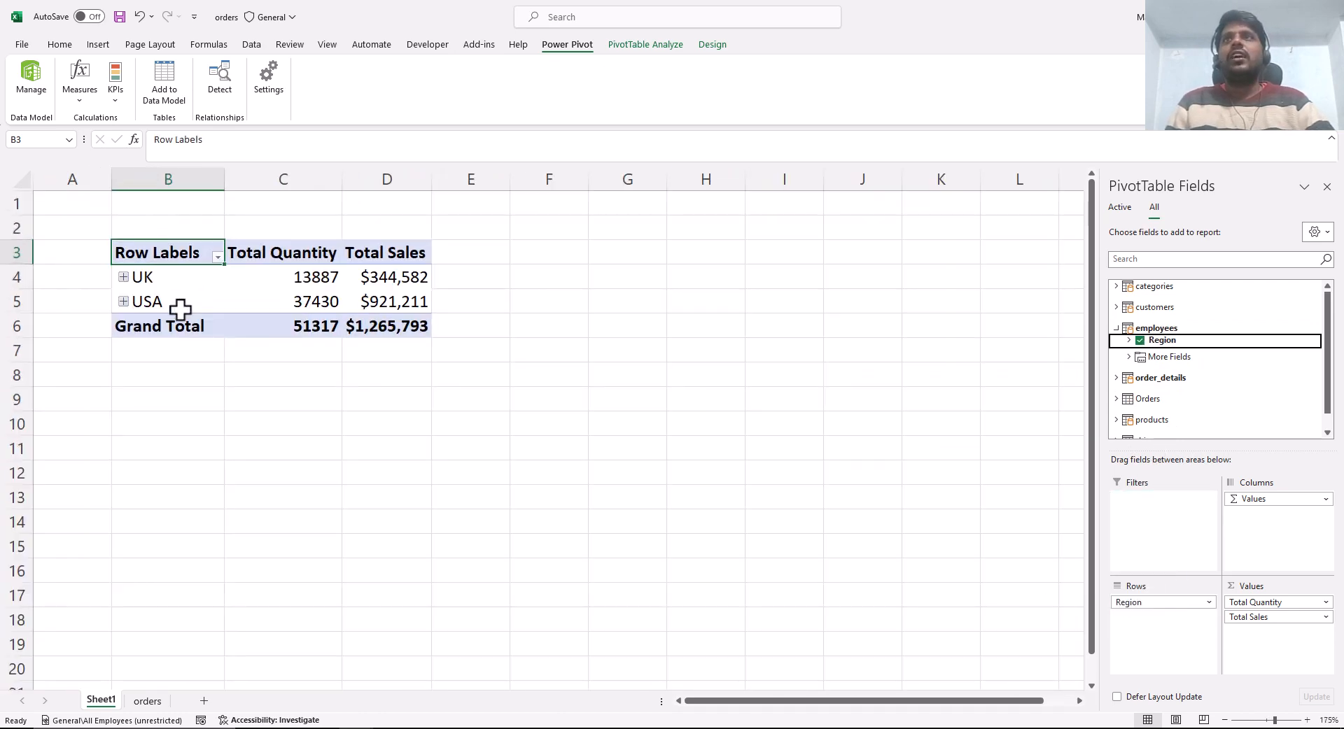
click(124, 277)
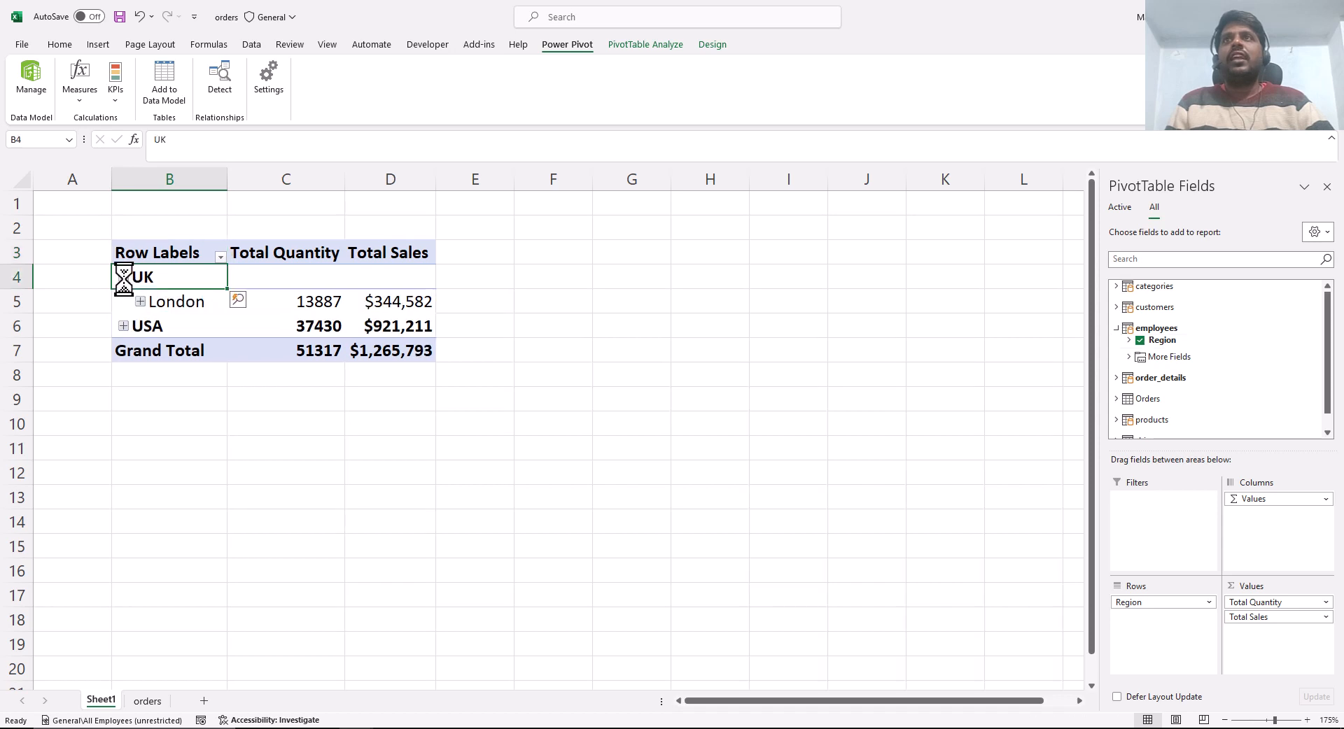
click(140, 301)
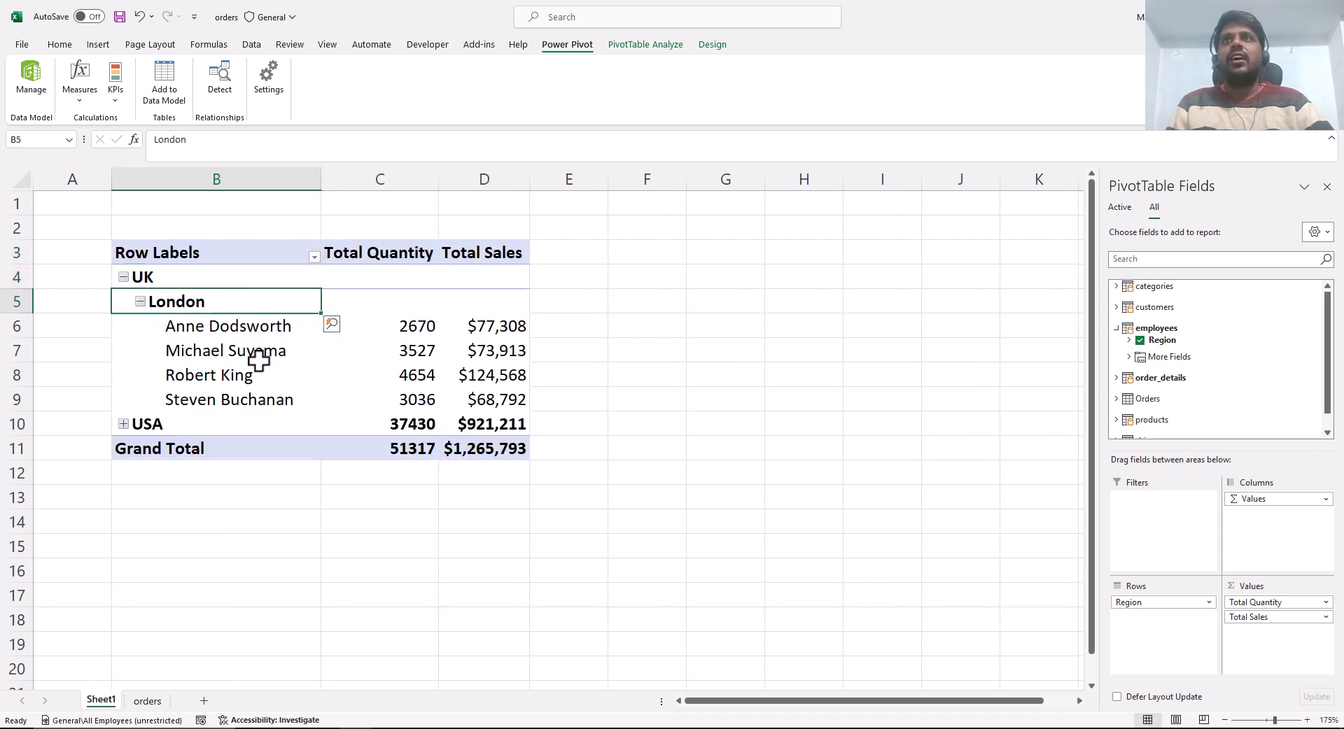
click(122, 424)
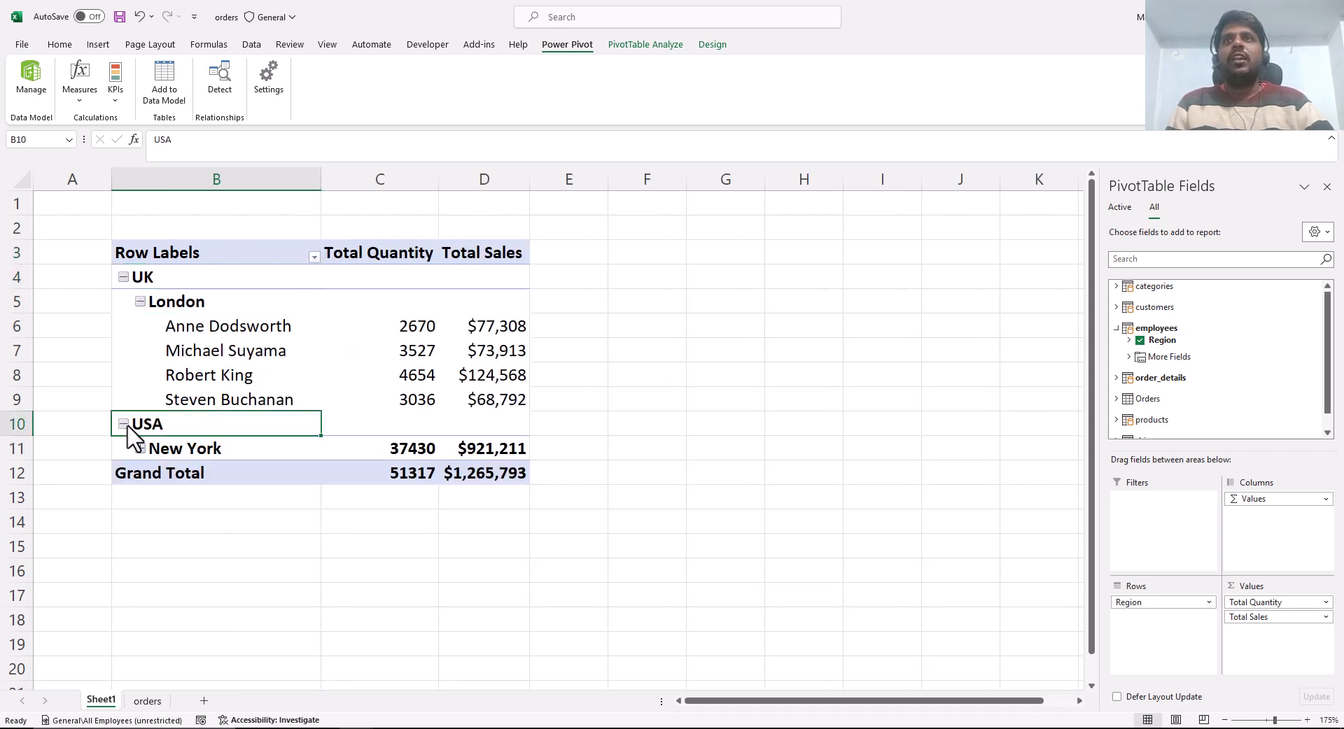
click(140, 449)
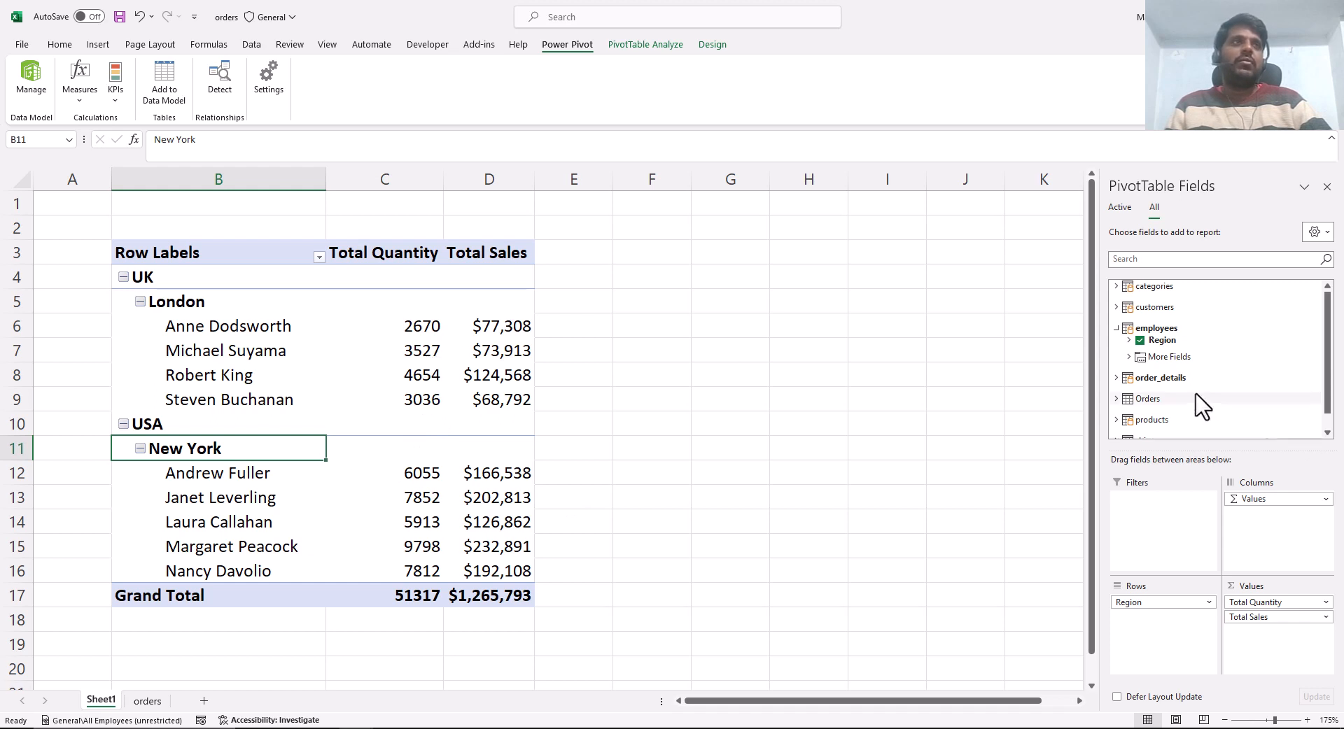
Add the Sales Amount column from the order_details table to the PivotTable's values, below Total Sales.
click(1116, 328)
click(1117, 349)
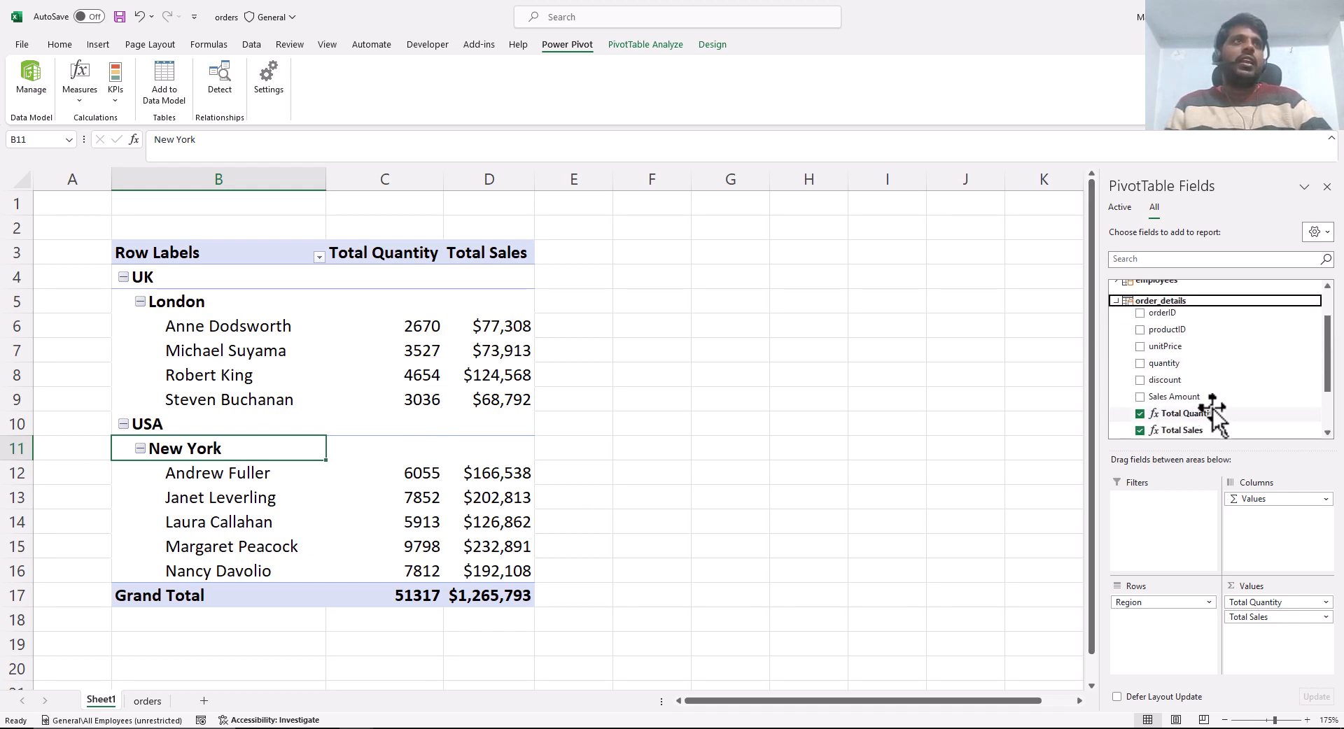
drag(1128, 398, 1304, 656)
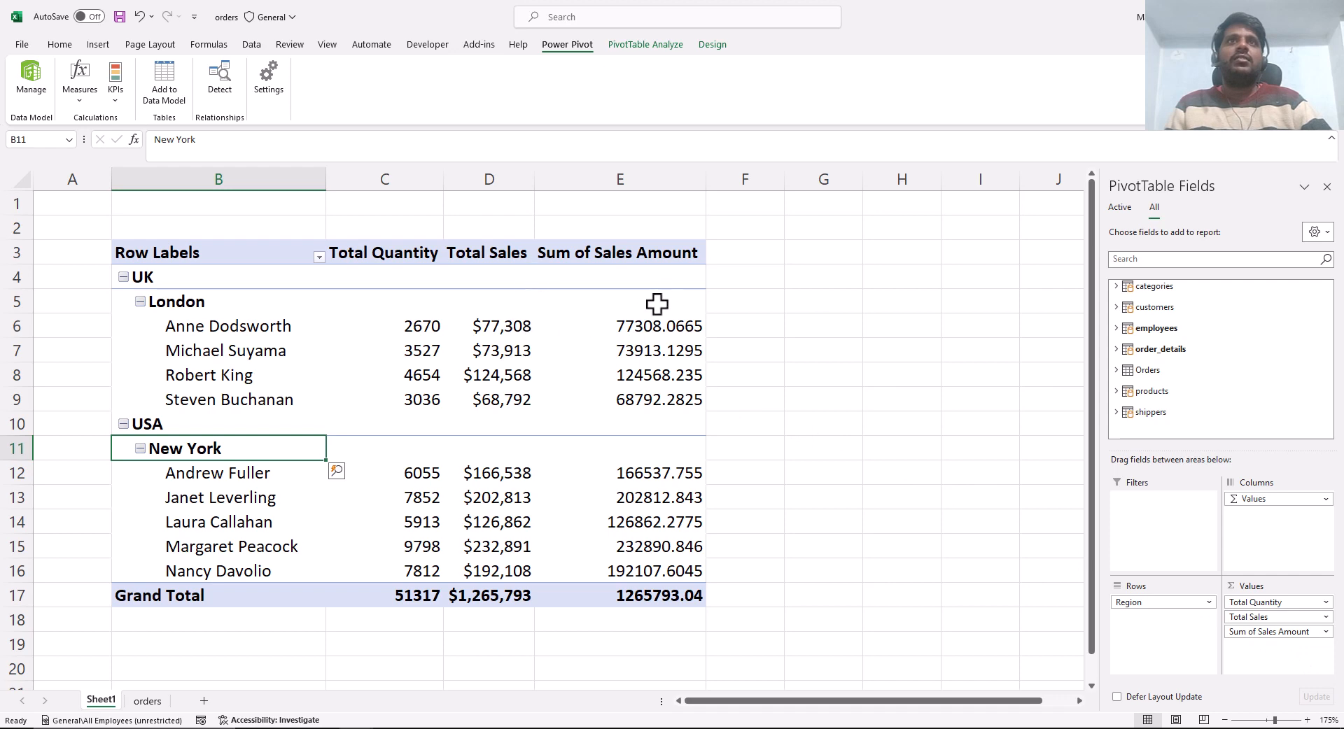
Format the Sum of Sales Amount value field as Currency with the $ symbol and 0 decimal places.
click(1325, 633)
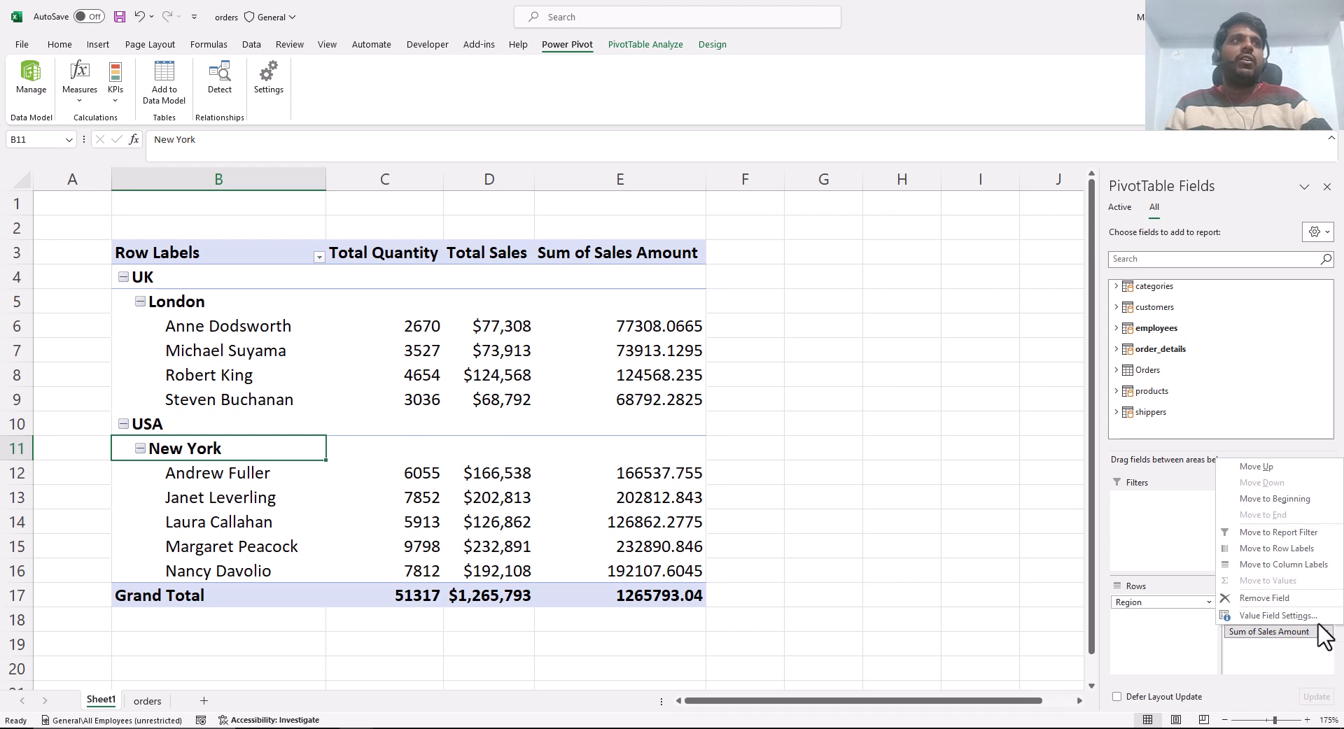
click(1313, 617)
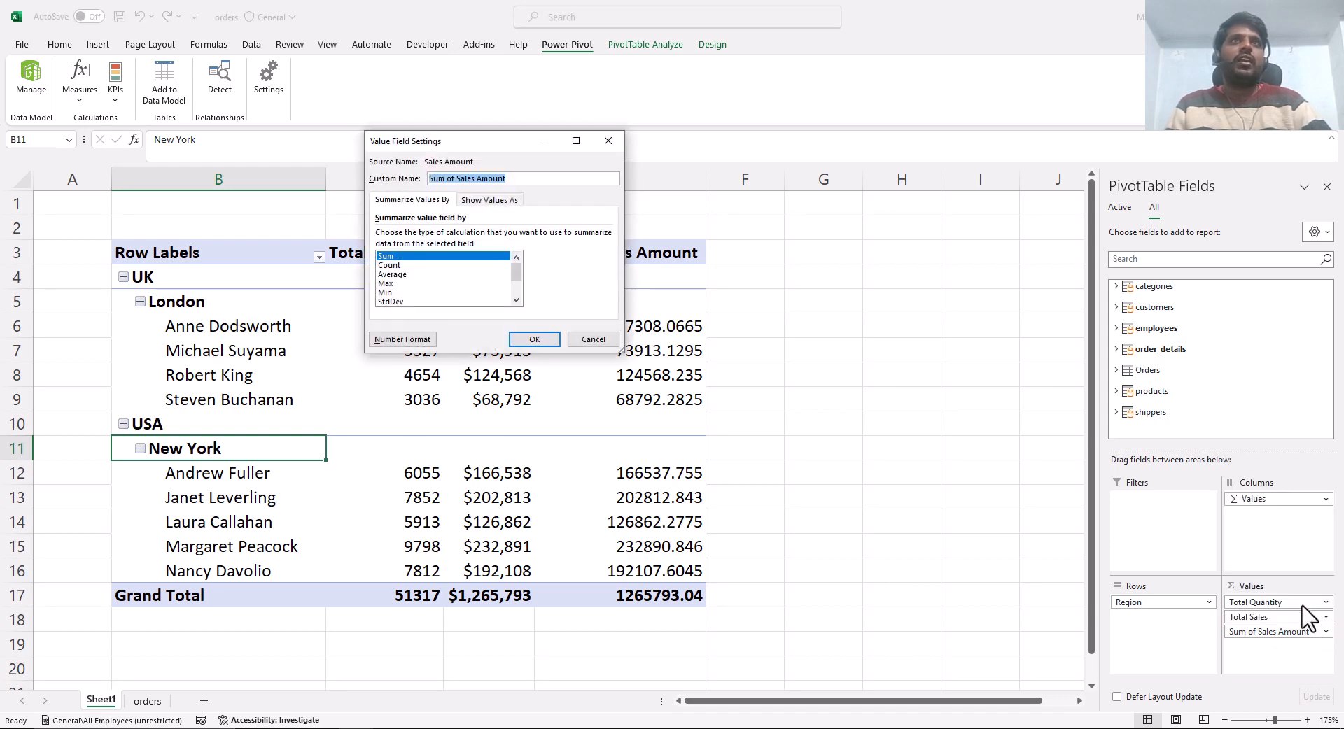
click(489, 202)
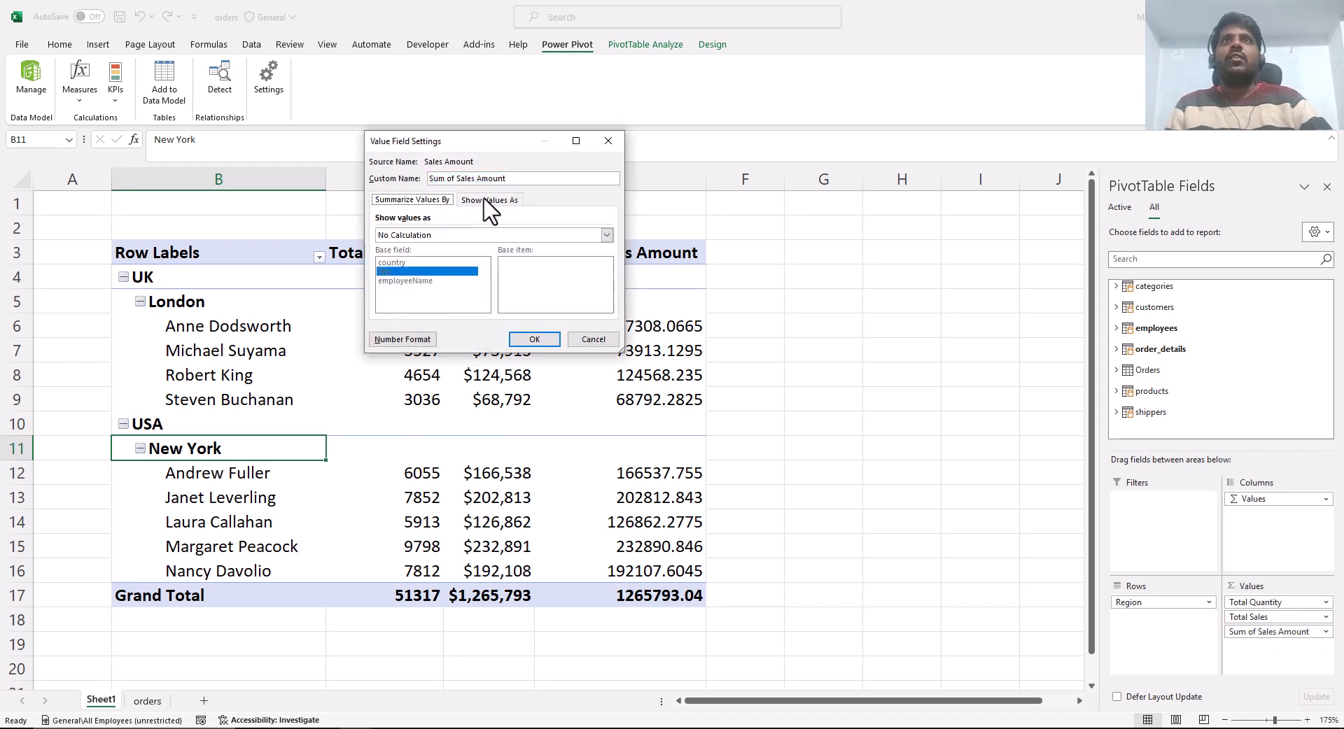
click(606, 235)
click(402, 343)
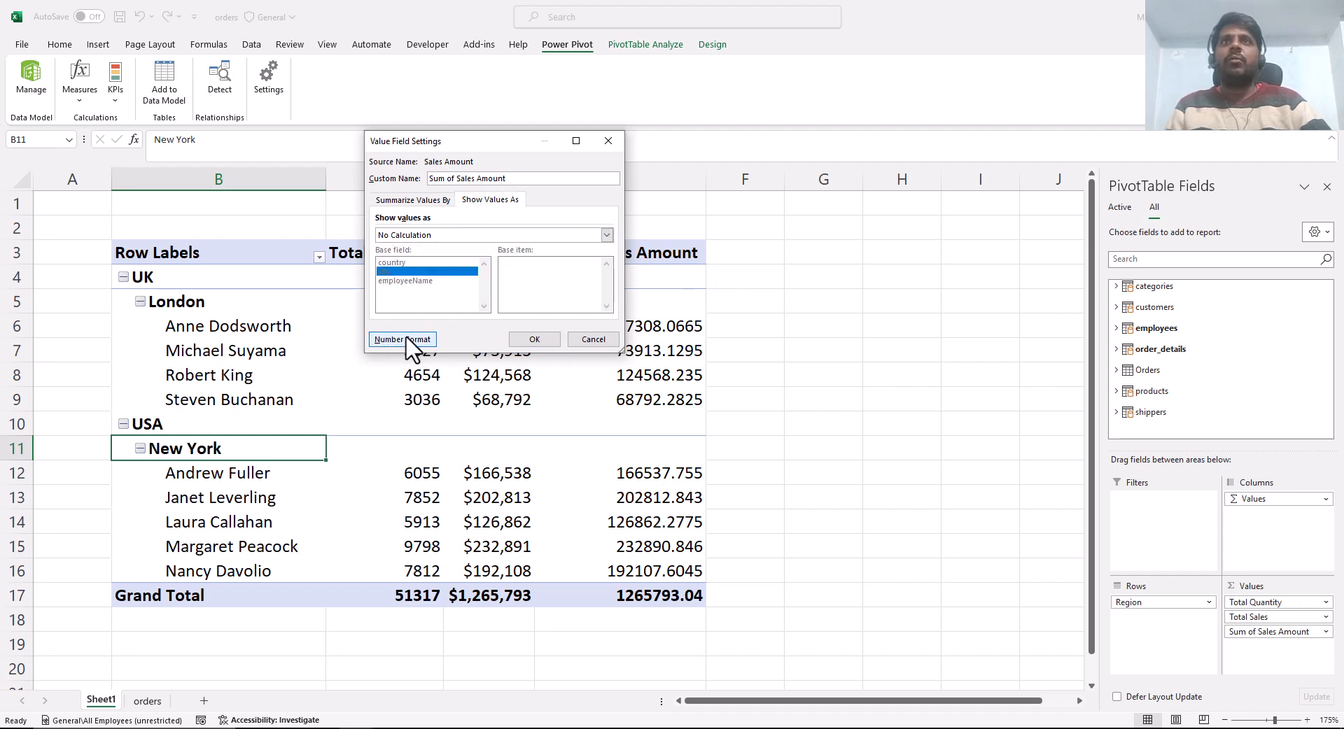
click(407, 337)
click(363, 148)
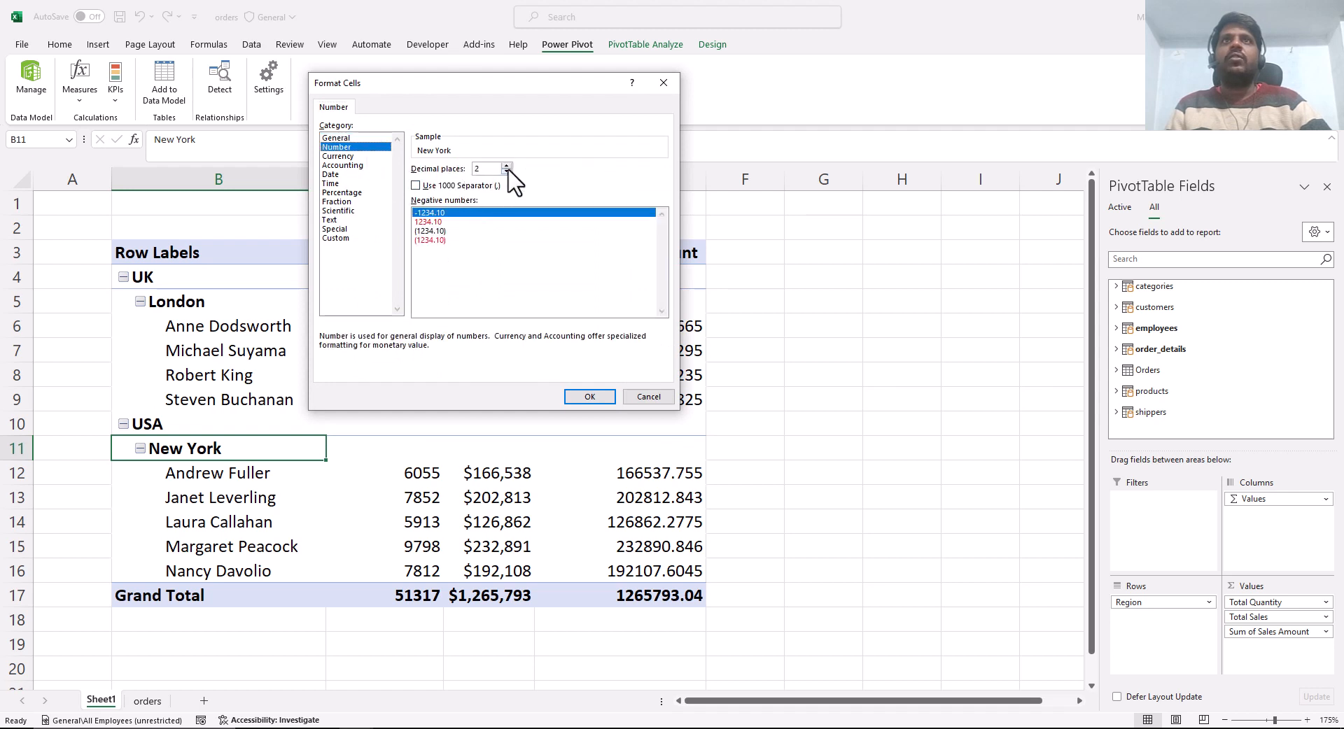
click(374, 156)
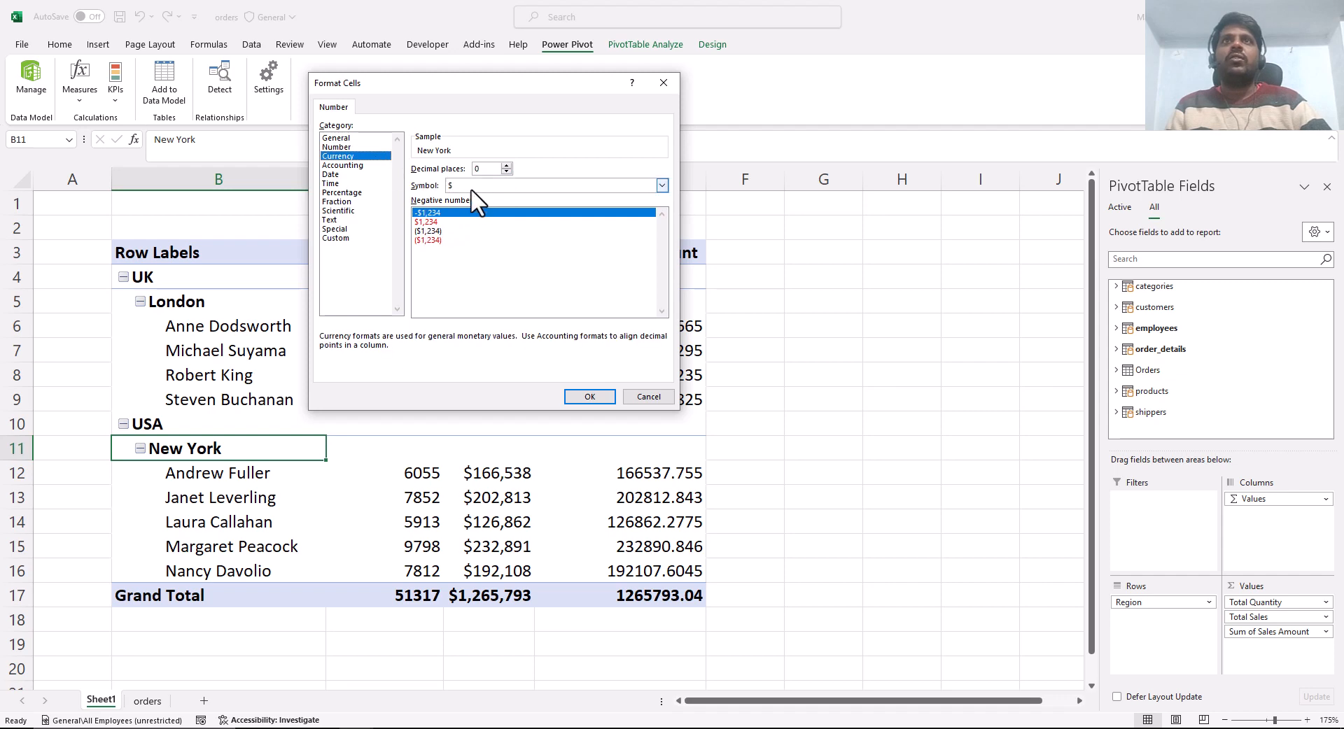
click(662, 185)
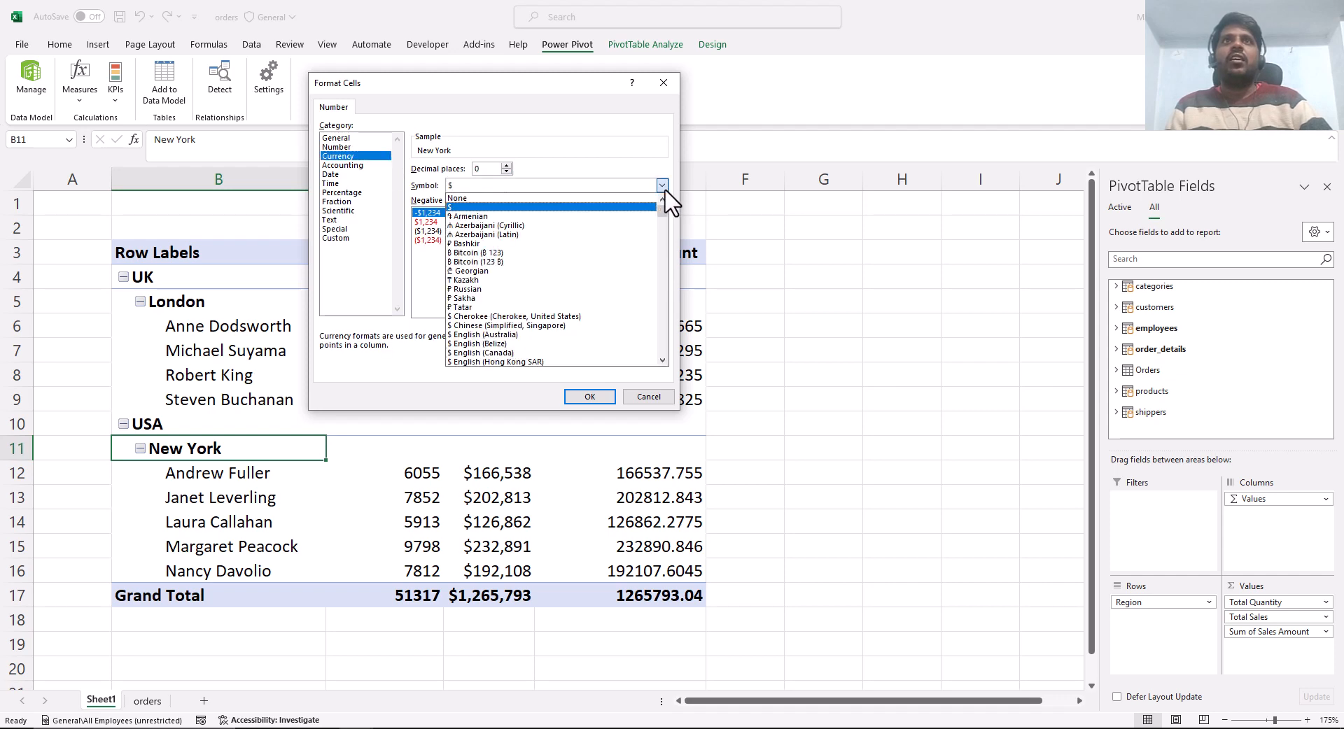
click(640, 207)
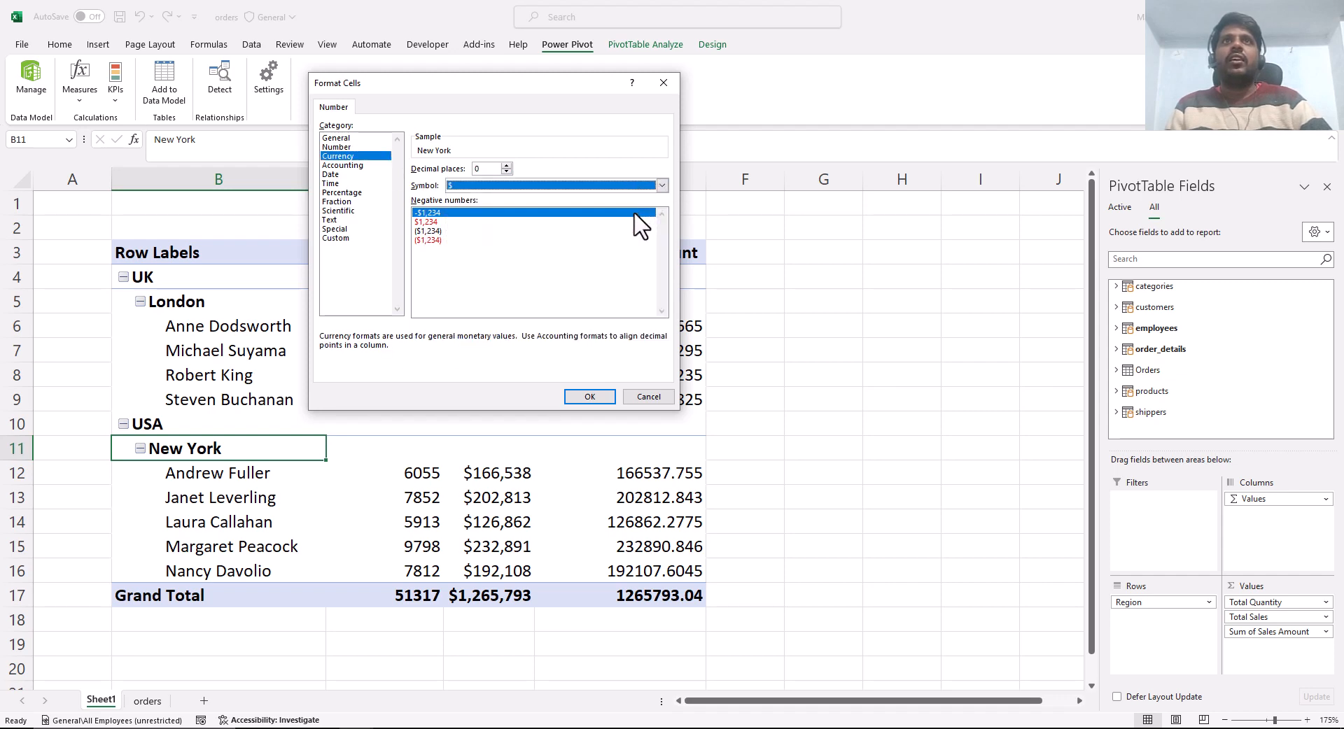
click(590, 397)
click(539, 342)
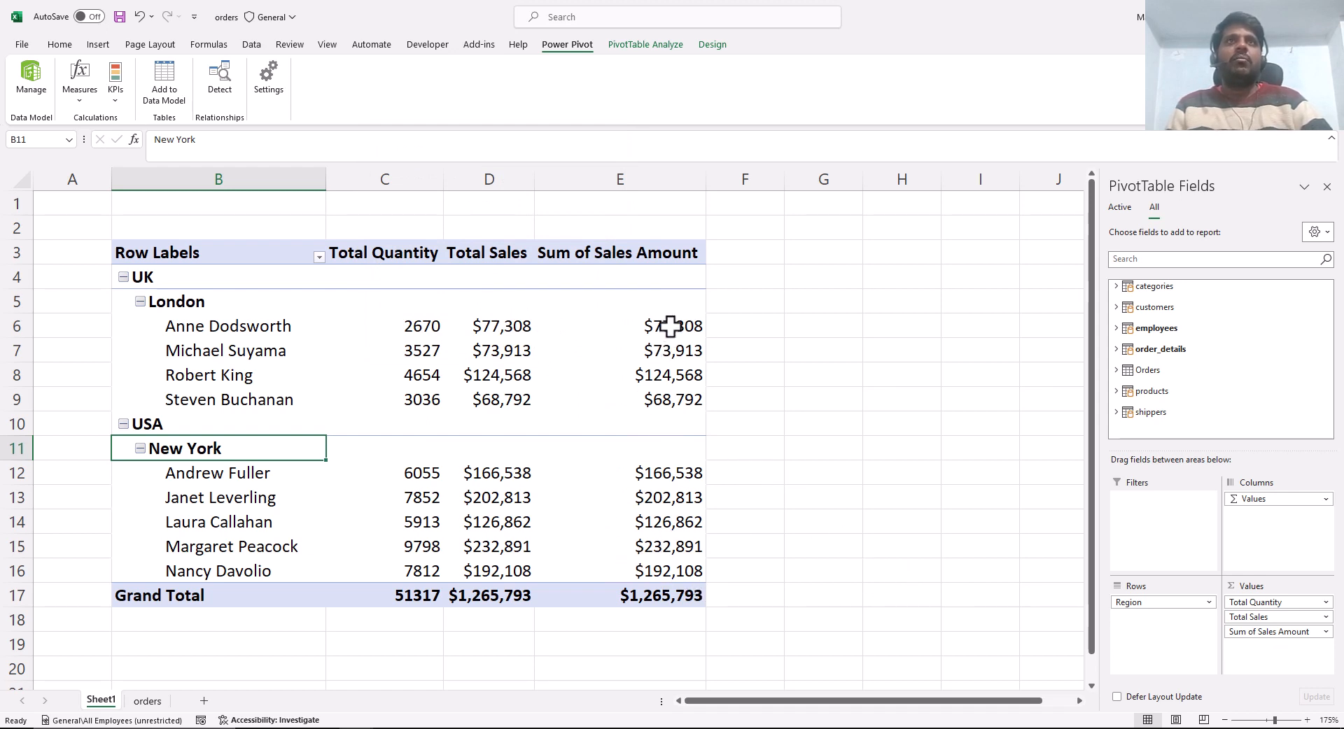
mouse_move(536, 225)
mouse_down()
mouse_move(727, 425)
mouse_move(728, 594)
mouse_move(732, 569)
mouse_up()
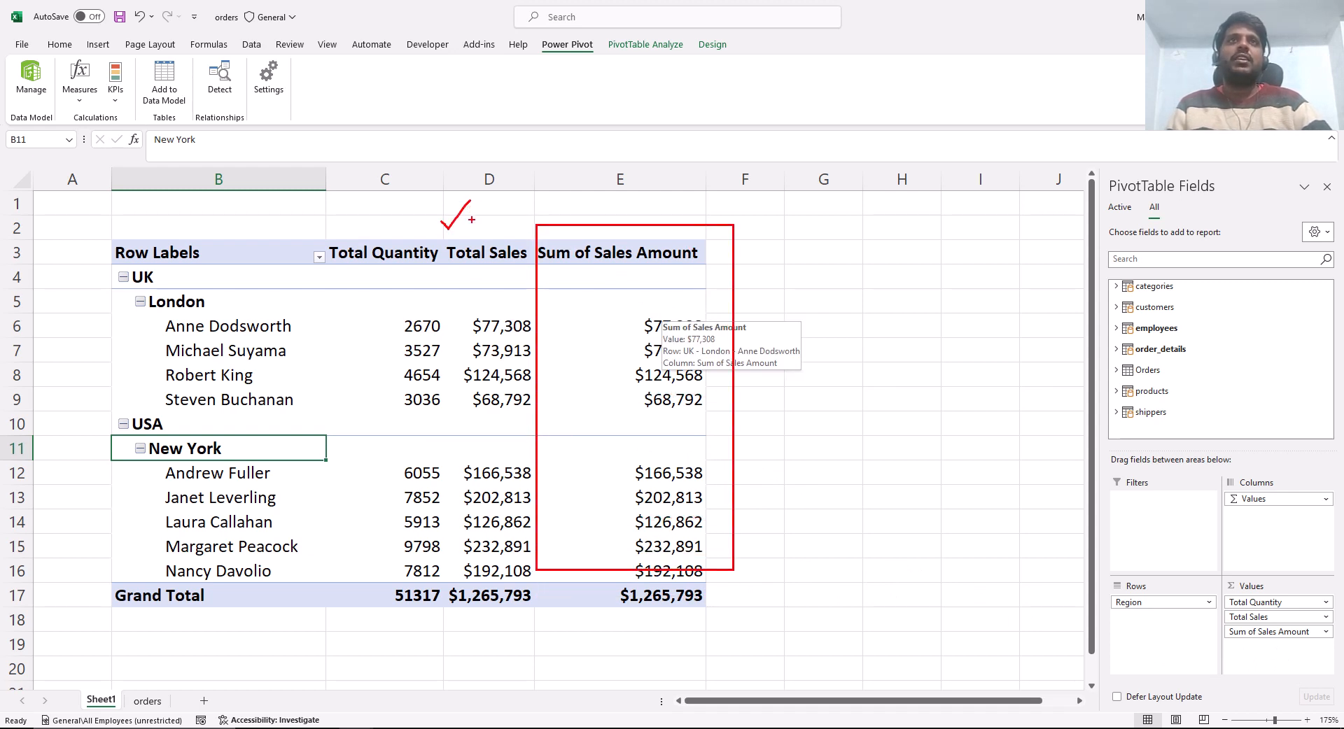
key(Escape)
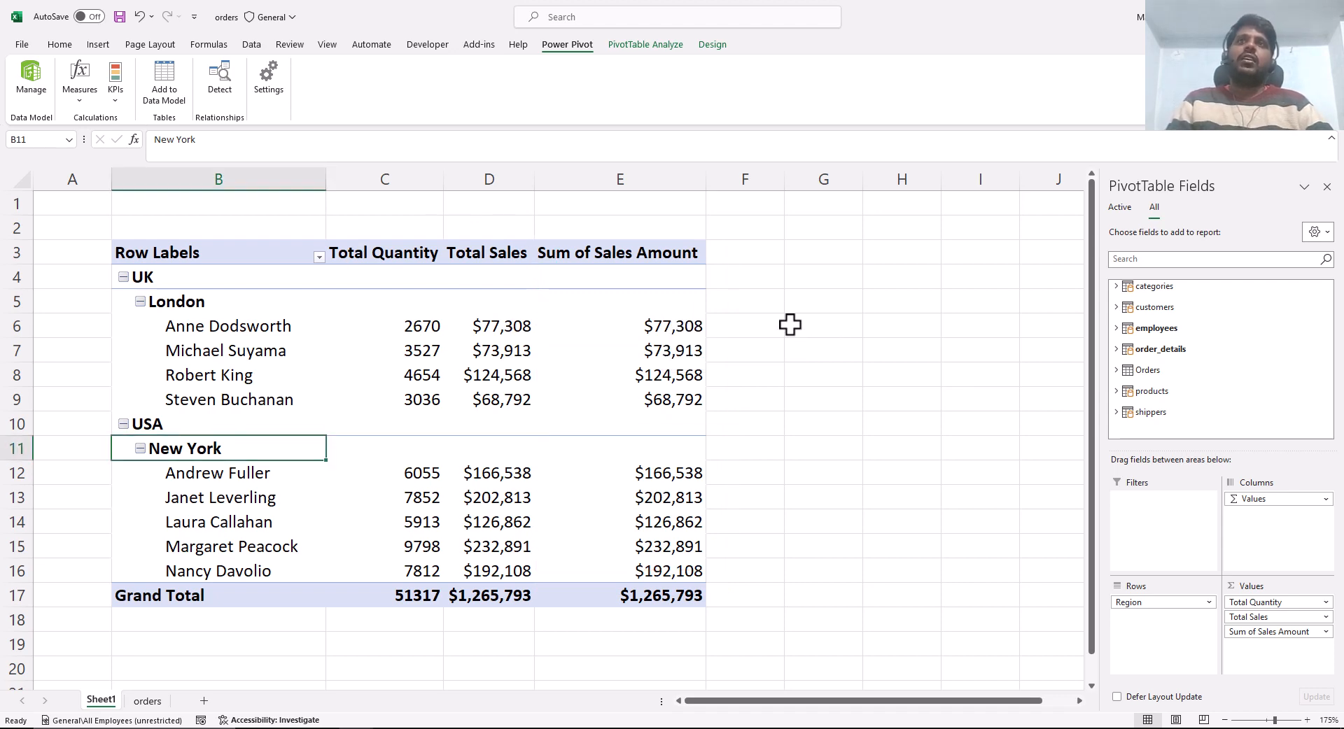